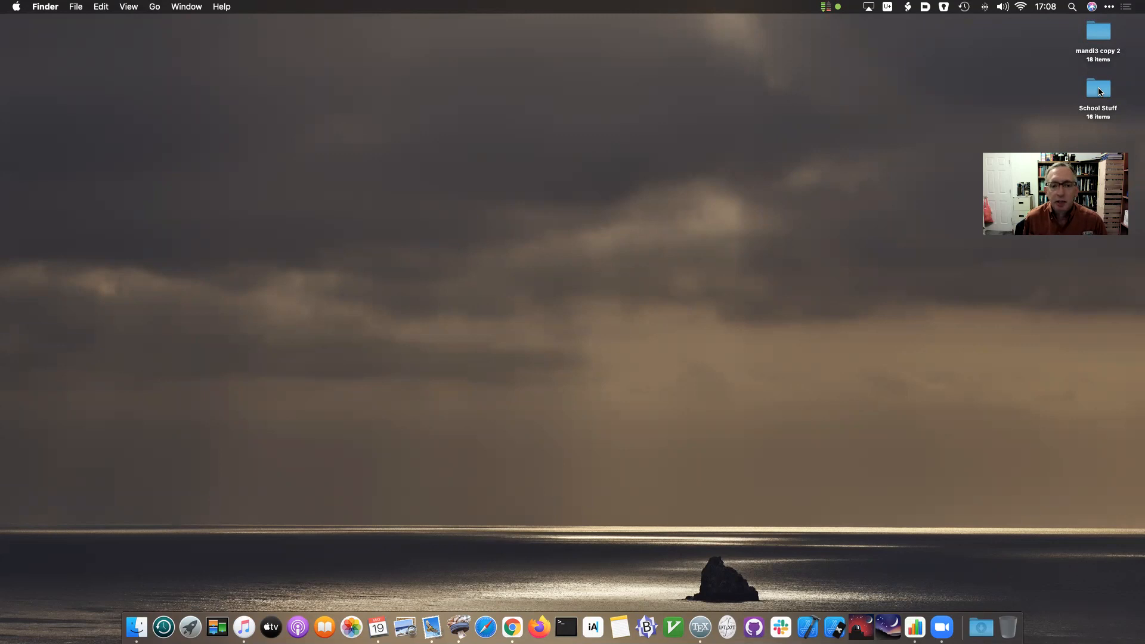
# Duplicate sbgnewtemplate.numbers in the Spring 2021 folder inside School Stuff.
pyautogui.doubleClick(1095, 94)
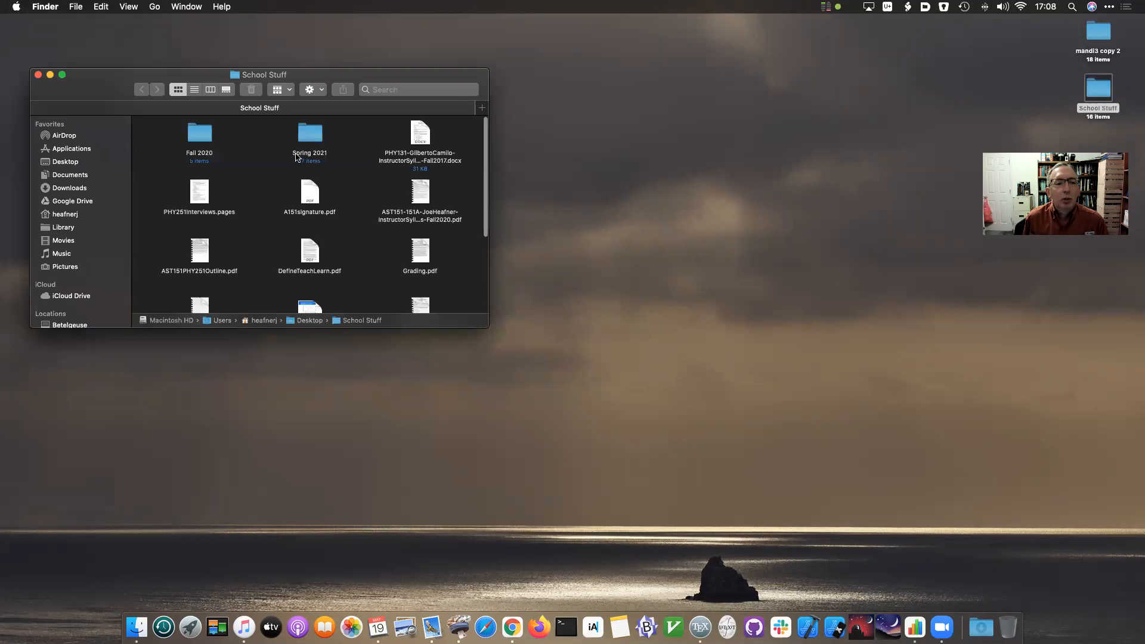
pyautogui.doubleClick(311, 139)
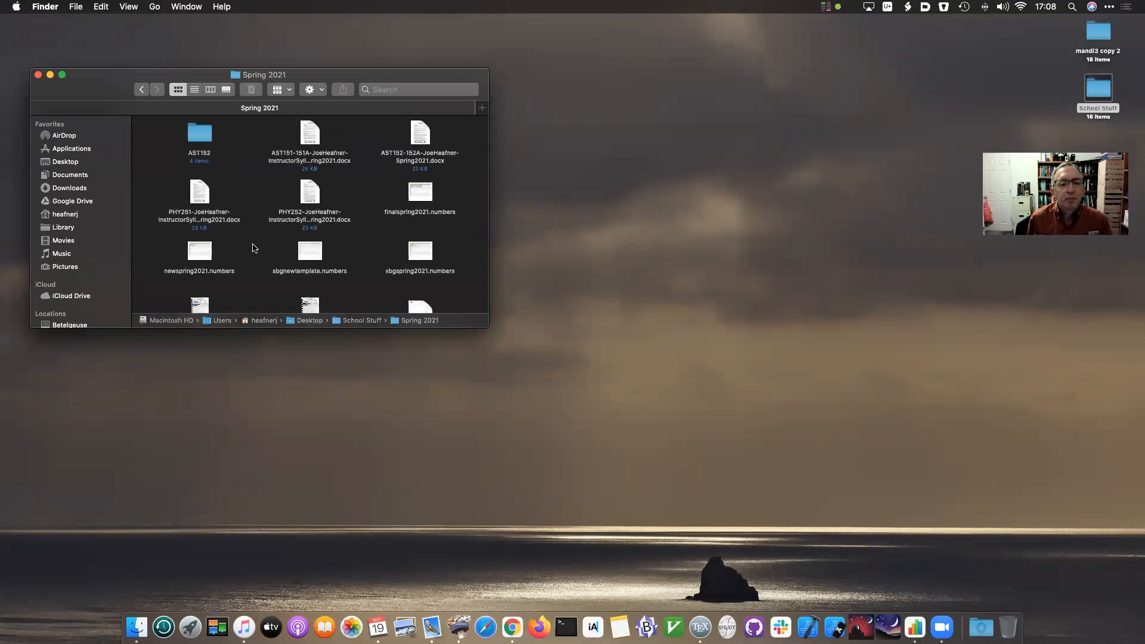
pyautogui.click(306, 252)
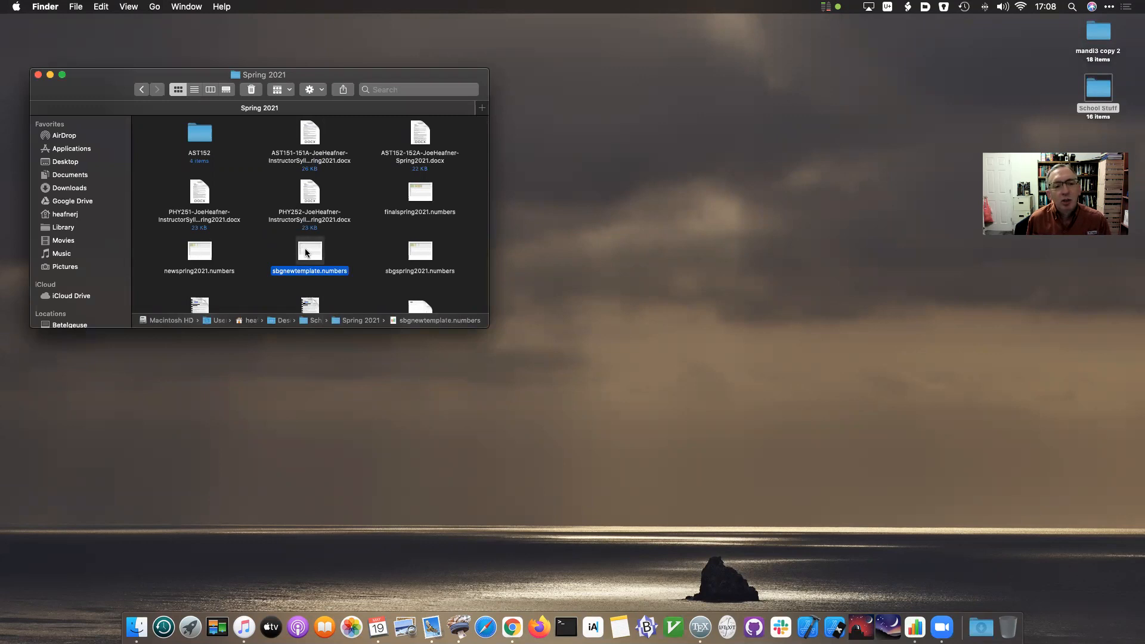
pyautogui.rightClick(306, 253)
pyautogui.moveTo(332, 388)
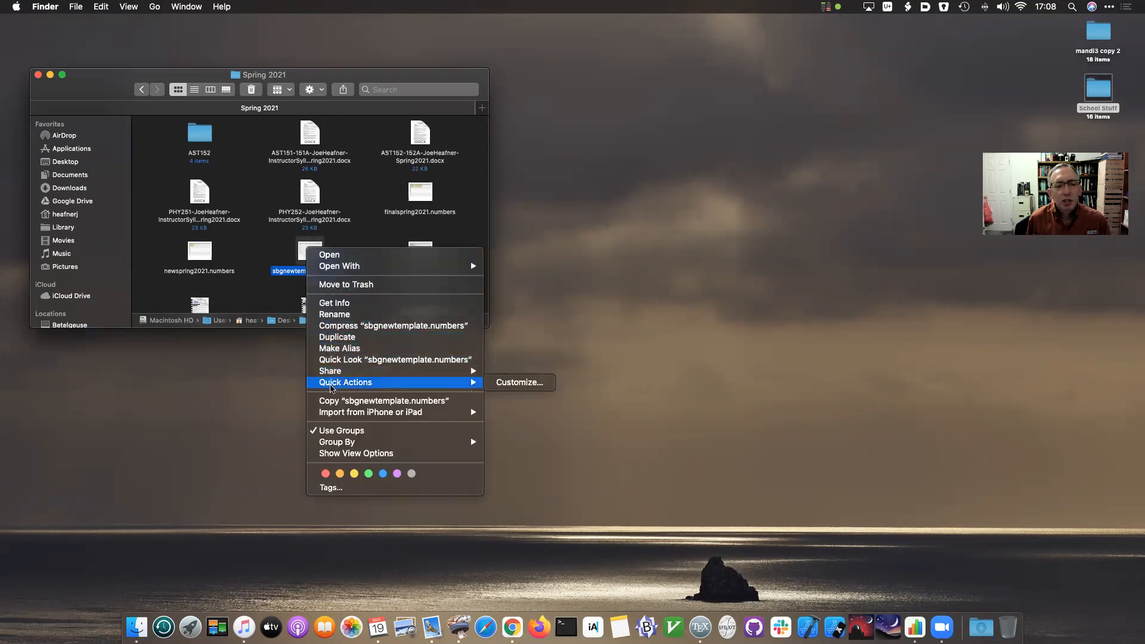
pyautogui.click(333, 337)
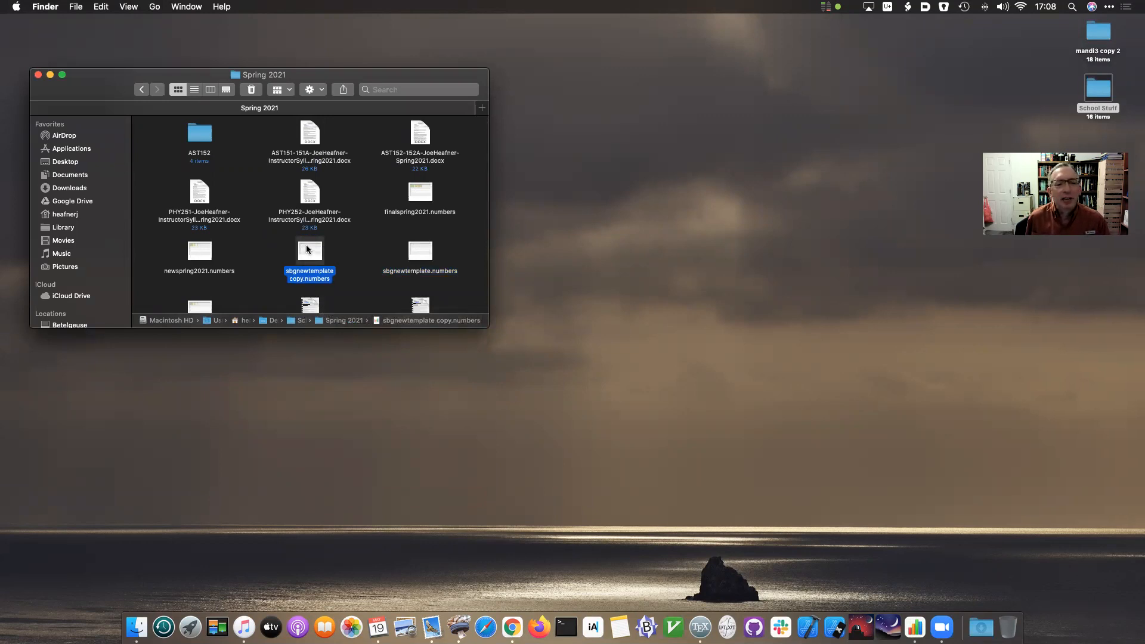
# Move the duplicated template to the desktop, then open it in Numbers with a slightly wider window.
pyautogui.moveTo(307, 249); pyautogui.dragTo(783, 278)
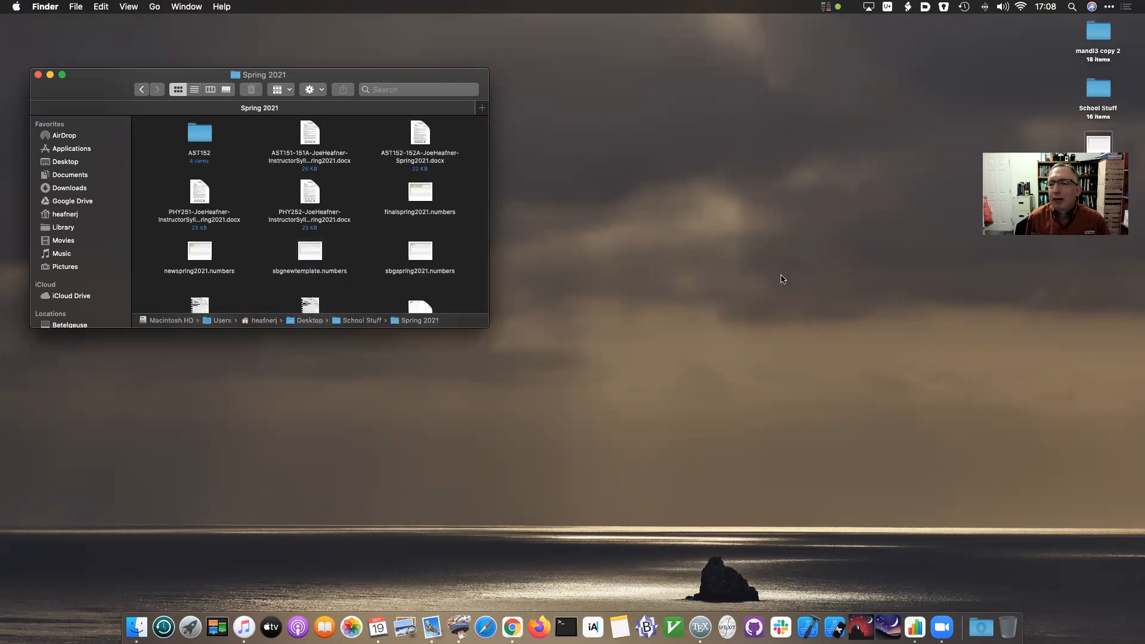
pyautogui.click(38, 75)
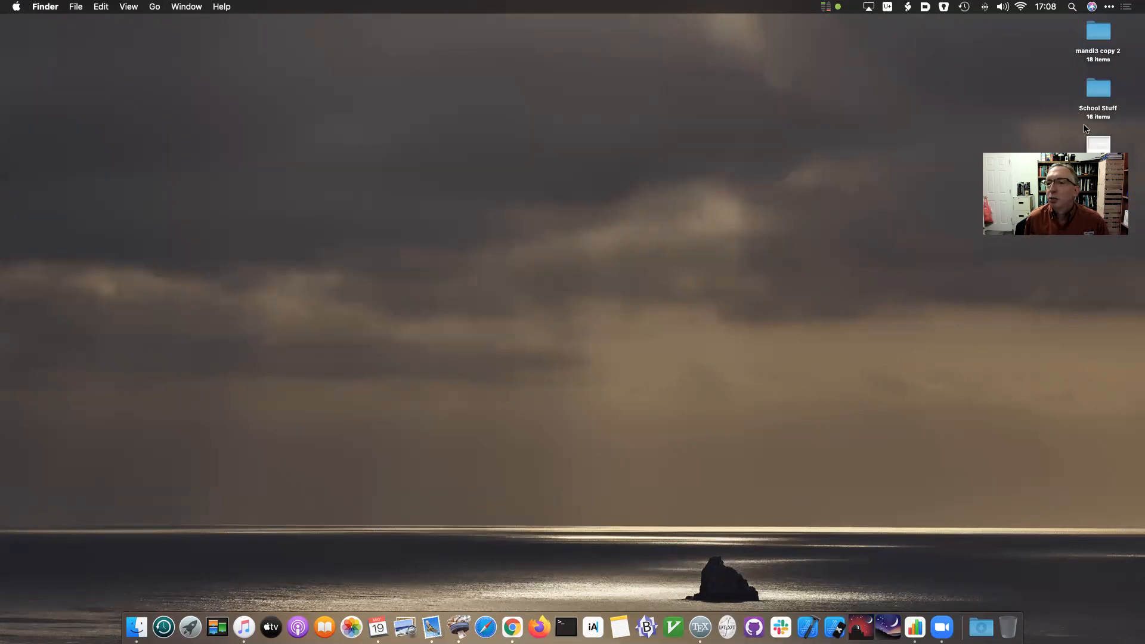
pyautogui.doubleClick(1104, 143)
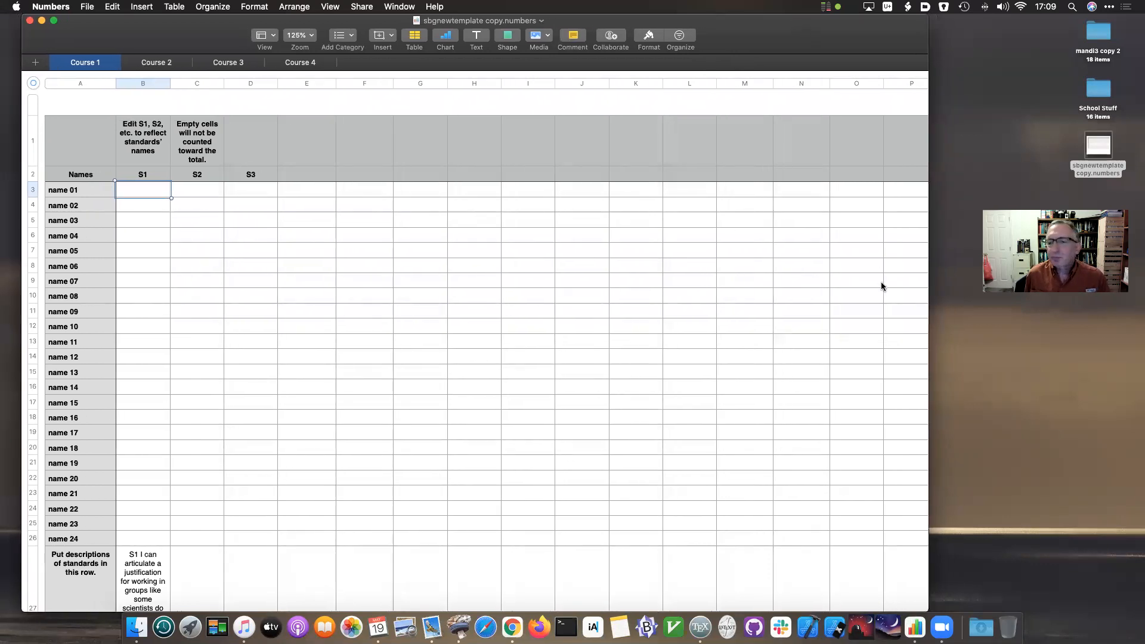
pyautogui.moveTo(928, 320); pyautogui.dragTo(986, 318)
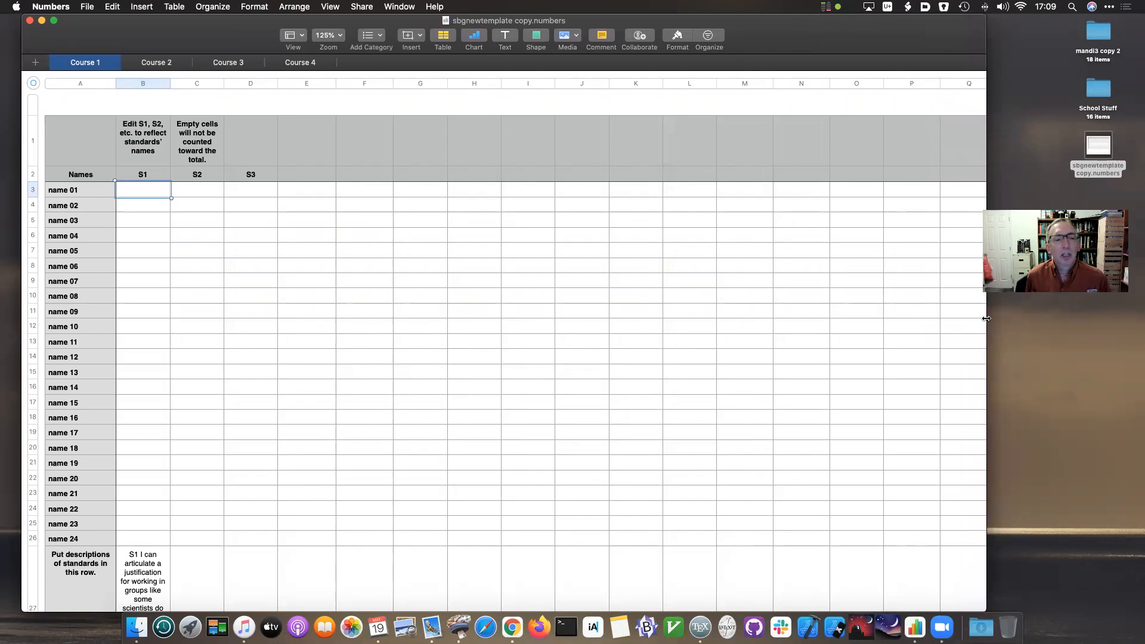
# Look over the Course 1 sheet's layout, from the names and standards columns across to the grade columns and grade distribution chart.
pyautogui.hscroll(15, 549, 253)
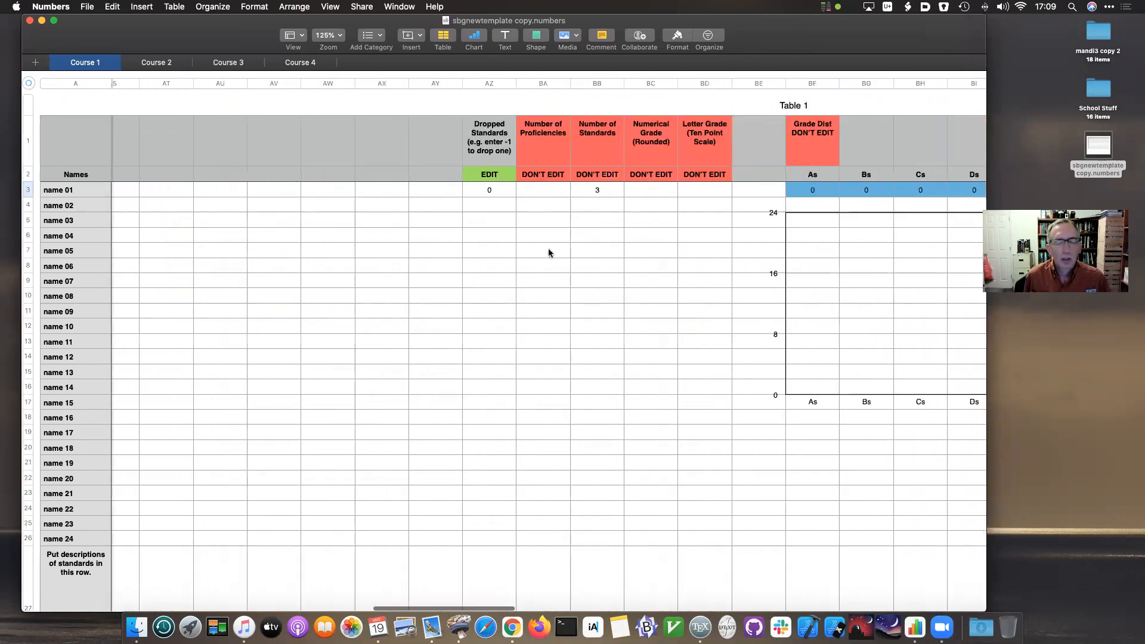
pyautogui.hscroll(-15, 549, 252)
pyautogui.hscroll(-10, 549, 252)
pyautogui.hscroll(-3, 549, 251)
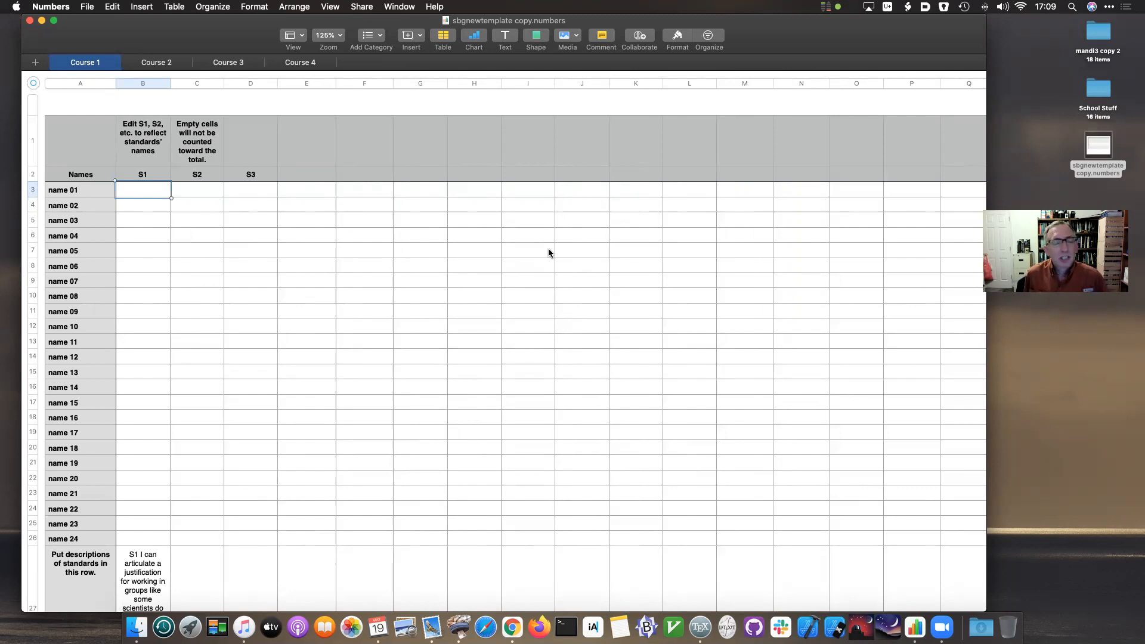
pyautogui.scroll(-4, 400, 306)
pyautogui.scroll(4, 399, 306)
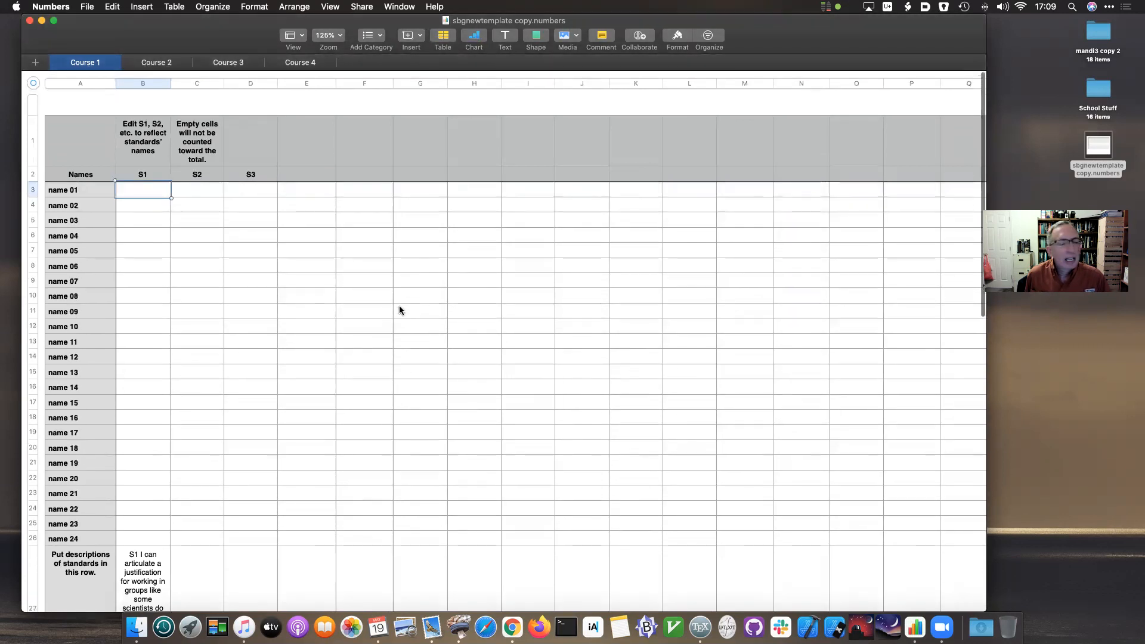
# Examine the placeholder student name cells in column A of Course 1, from name 01 through name 24.
pyautogui.click(97, 540)
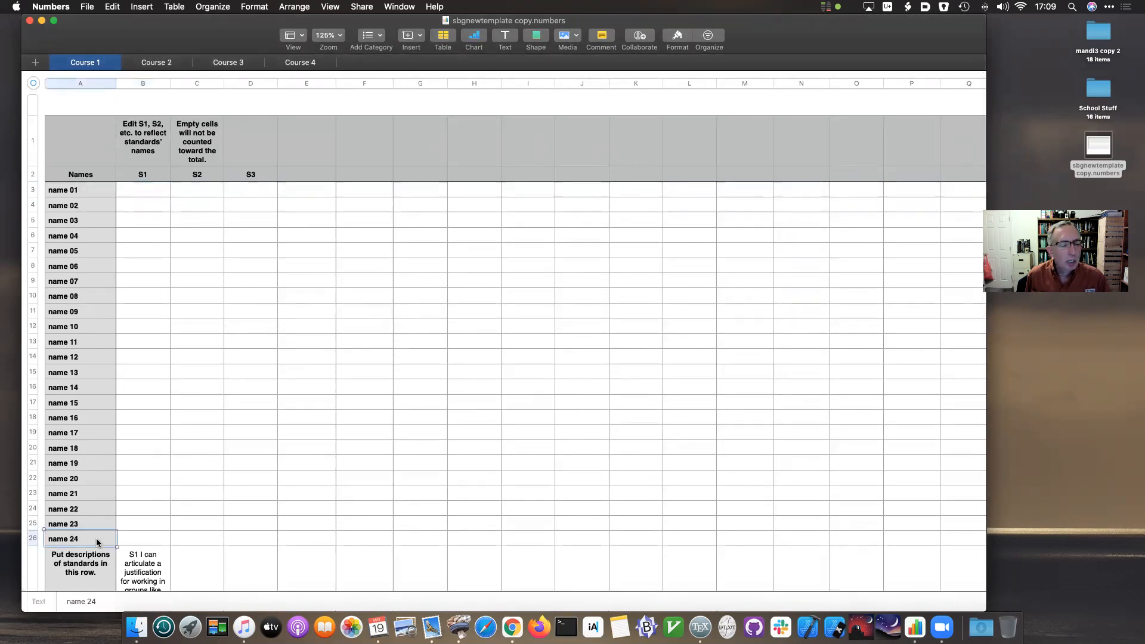
pyautogui.press('Up')
pyautogui.press('Up')
pyautogui.press('Up')
pyautogui.press('Up')
pyautogui.press('Up')
pyautogui.press('Up')
pyautogui.press('Up')
pyautogui.press('Up')
pyautogui.press('Up')
pyautogui.press('Up')
pyautogui.press('Up')
pyautogui.press('Up')
pyautogui.press('Up')
pyautogui.press('Up')
pyautogui.press('Up')
pyautogui.press('Up')
pyautogui.press('Up')
pyautogui.press('Up')
pyautogui.press('Up')
pyautogui.press('Up')
pyautogui.press('Up')
pyautogui.press('Up')
pyautogui.press('Up')
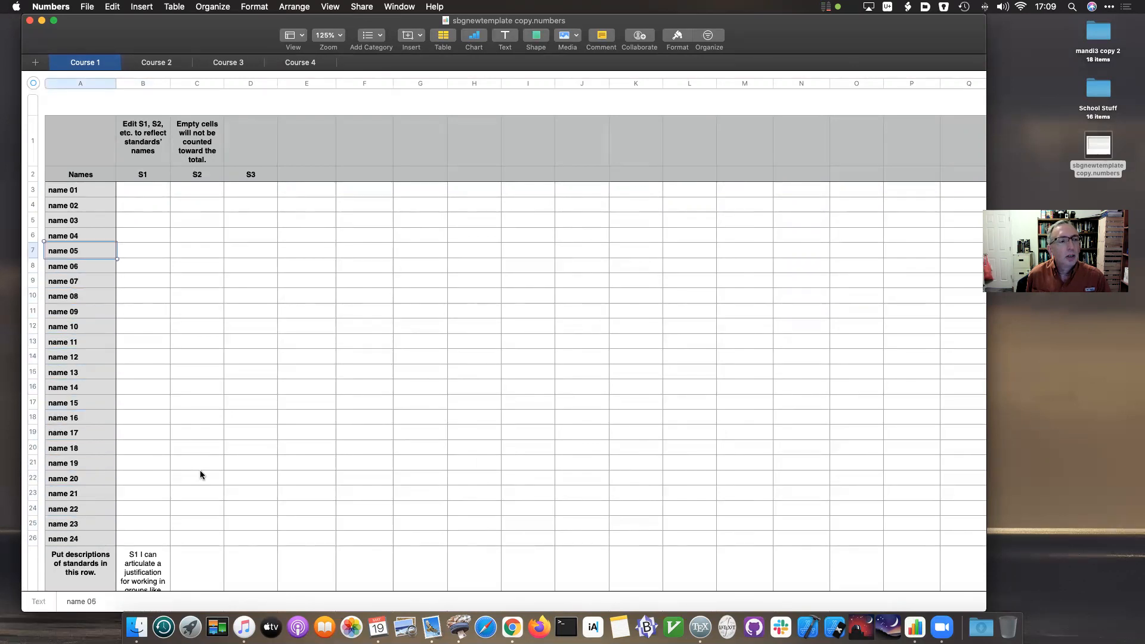
pyautogui.press('Down')
pyautogui.press('Down')
pyautogui.press('Down')
pyautogui.press('Down')
pyautogui.press('Down')
pyautogui.press('Down')
pyautogui.press('Down')
pyautogui.press('Down')
pyautogui.press('Down')
pyautogui.press('Down')
pyautogui.press('Down')
pyautogui.press('Down')
pyautogui.press('Down')
pyautogui.press('Down')
pyautogui.press('Down')
pyautogui.press('Down')
pyautogui.press('Down')
pyautogui.press('Down')
pyautogui.press('Down')
pyautogui.press('Down')
pyautogui.press('Down')
pyautogui.press('Down')
pyautogui.press('Down')
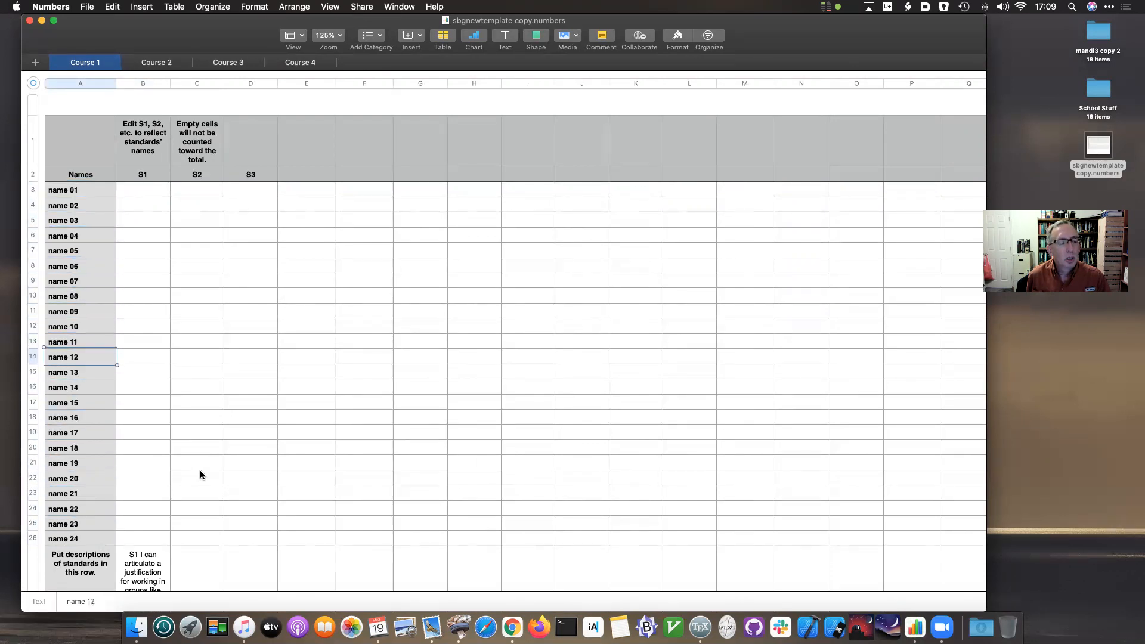
pyautogui.press('Up')
pyautogui.press('Up')
pyautogui.press('Up')
pyautogui.press('Up')
pyautogui.press('Up')
pyautogui.press('Up')
pyautogui.press('Up')
pyautogui.press('Up')
pyautogui.press('Up')
pyautogui.press('Up')
pyautogui.press('Up')
pyautogui.press('Up')
pyautogui.press('Up')
pyautogui.press('Up')
pyautogui.press('Up')
pyautogui.press('Up')
pyautogui.press('Up')
pyautogui.press('Up')
pyautogui.press('Up')
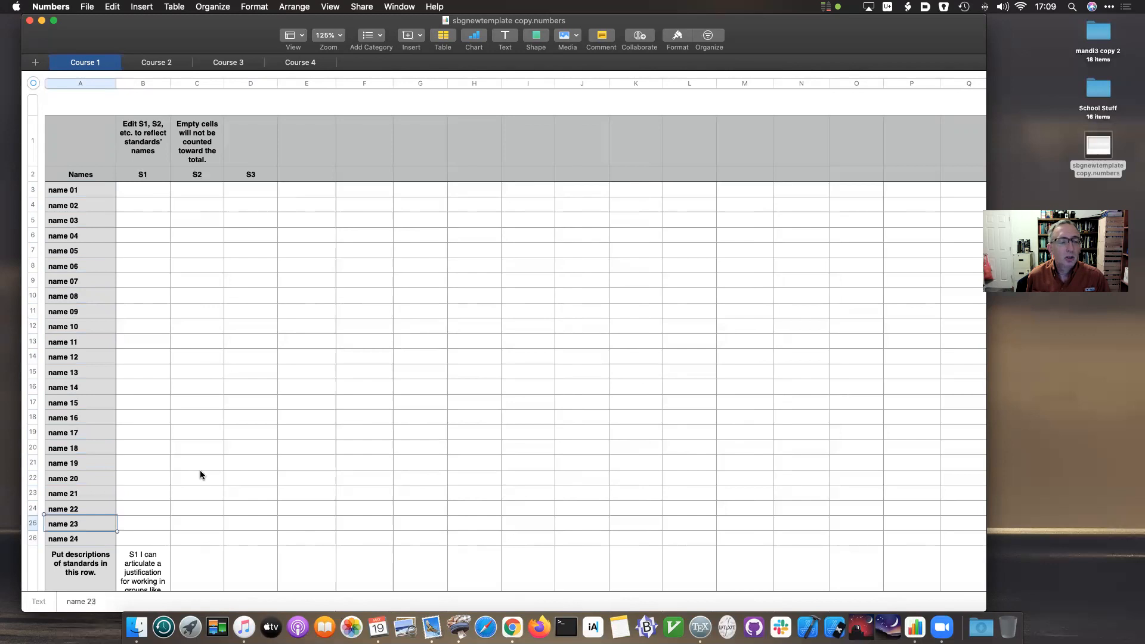
pyautogui.press('Up')
pyautogui.press('Up')
pyautogui.press('Up')
pyautogui.press('Up')
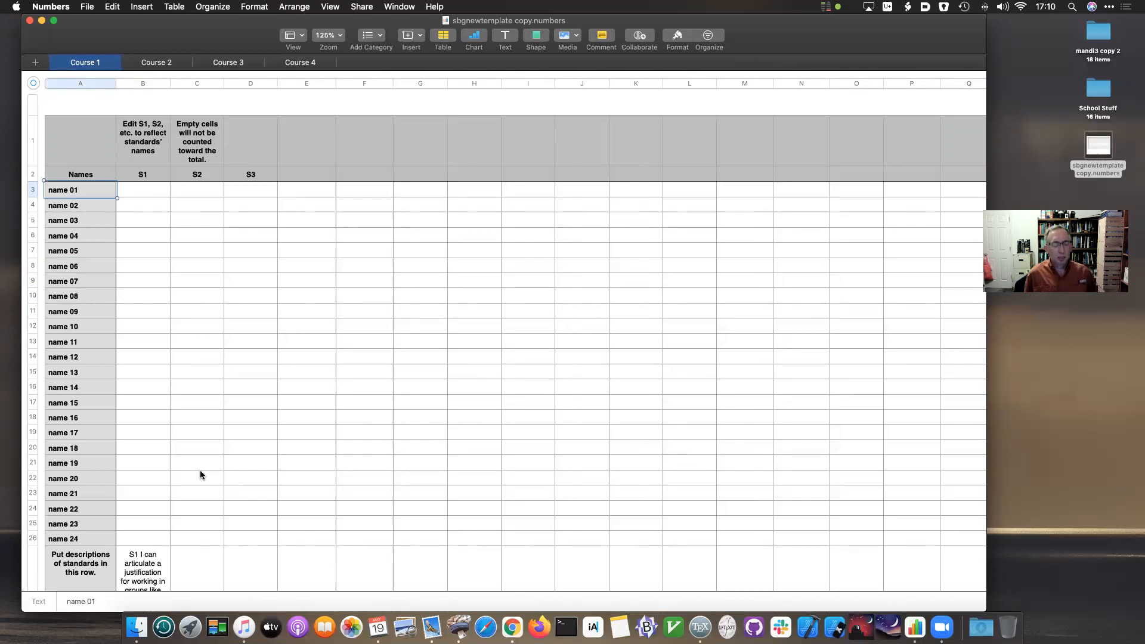
pyautogui.press('Down')
pyautogui.press('Down')
pyautogui.press('Down')
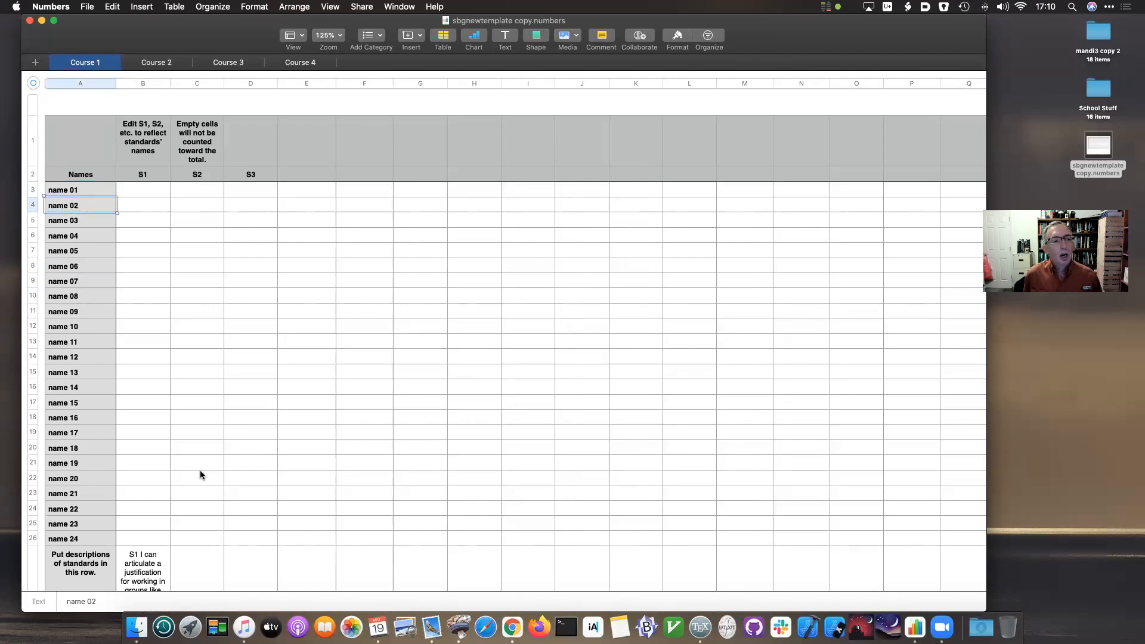
# Replace the first six placeholders in the Names column, name 01 through name 06, with students' first names.
pyautogui.press('Up')
pyautogui.press('Up')
pyautogui.press('Up')
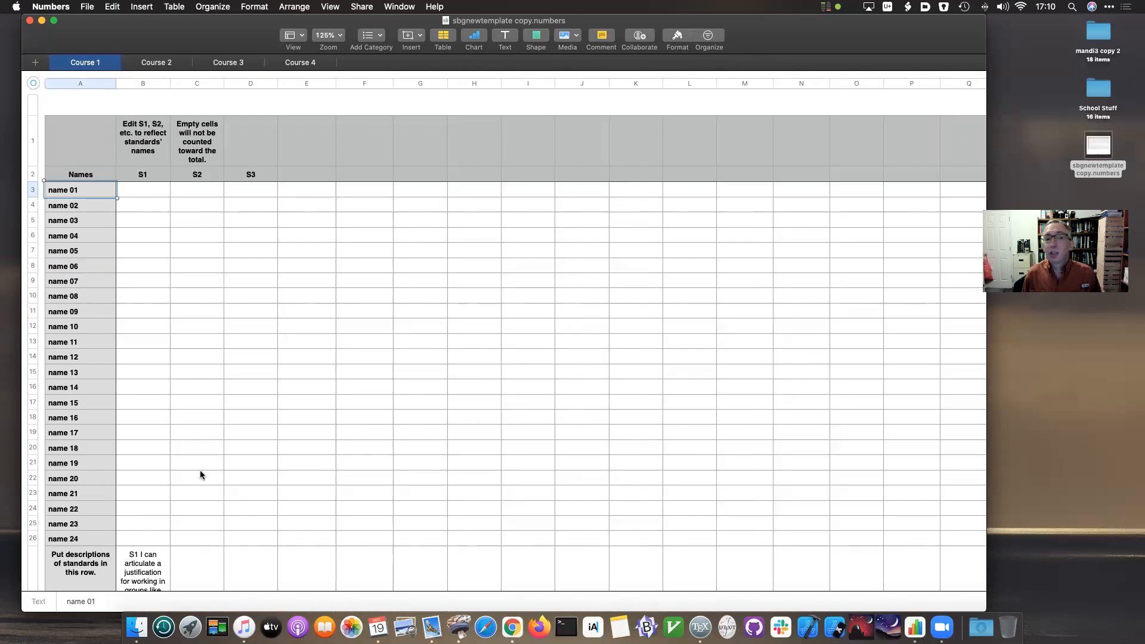
pyautogui.write('Amy')
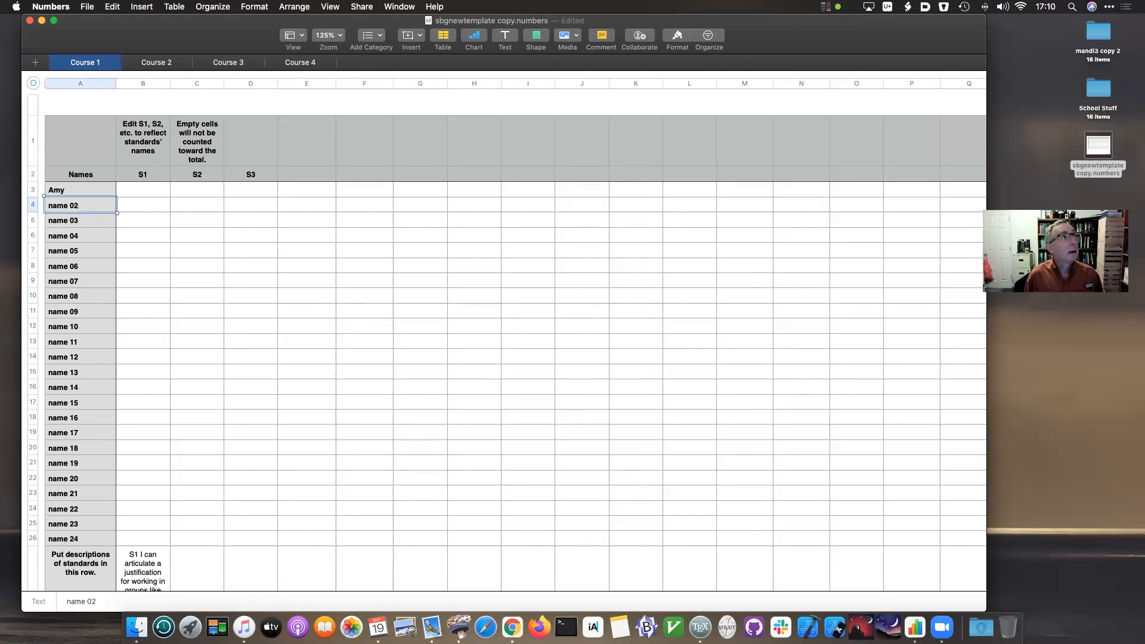
pyautogui.write('Bobby')
pyautogui.press('Return')
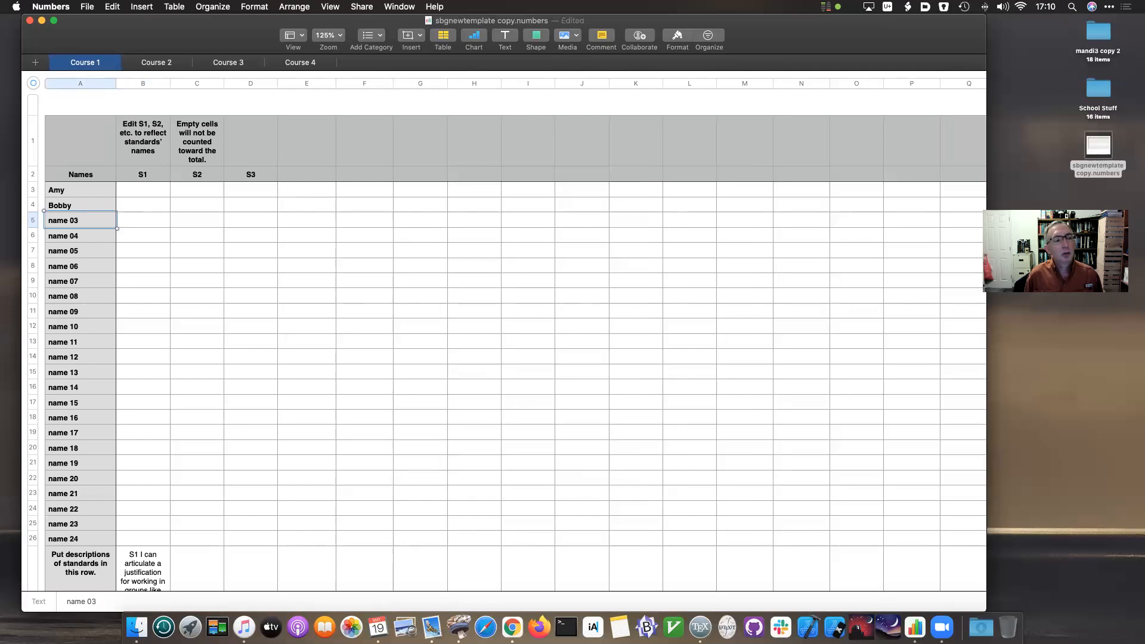
pyautogui.write('Carl')
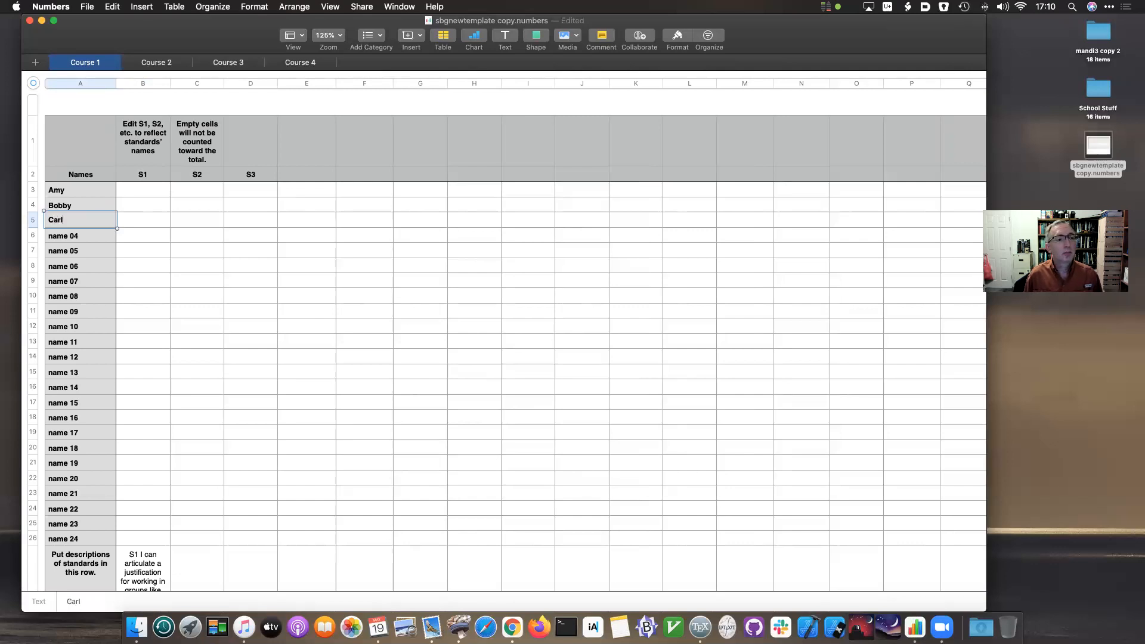
pyautogui.press('Return')
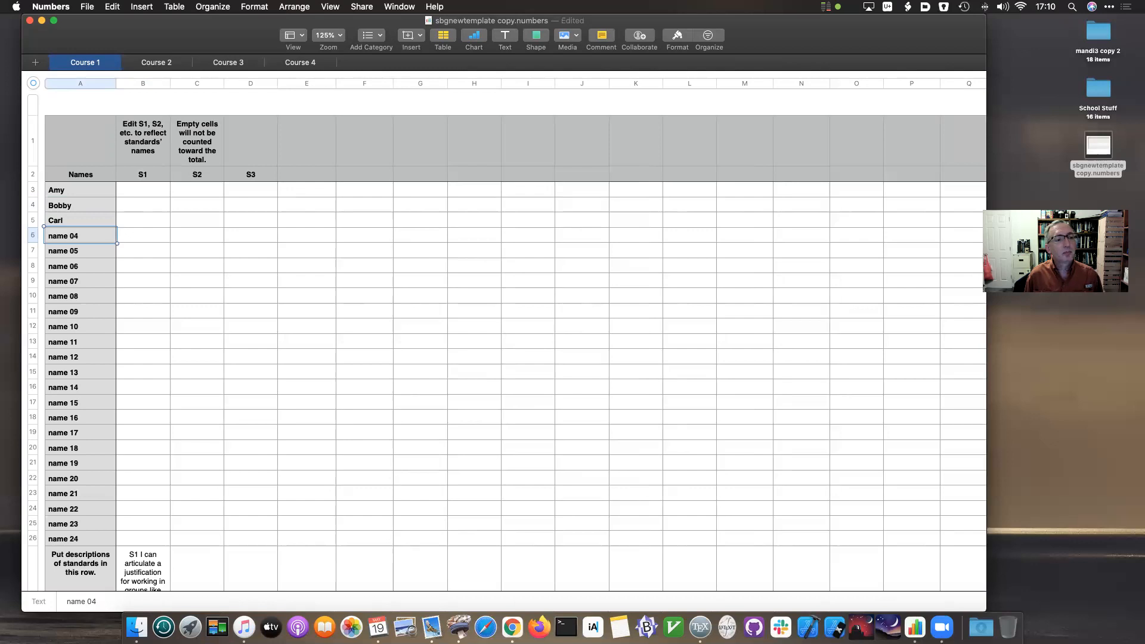
pyautogui.write('Don')
pyautogui.press('Return')
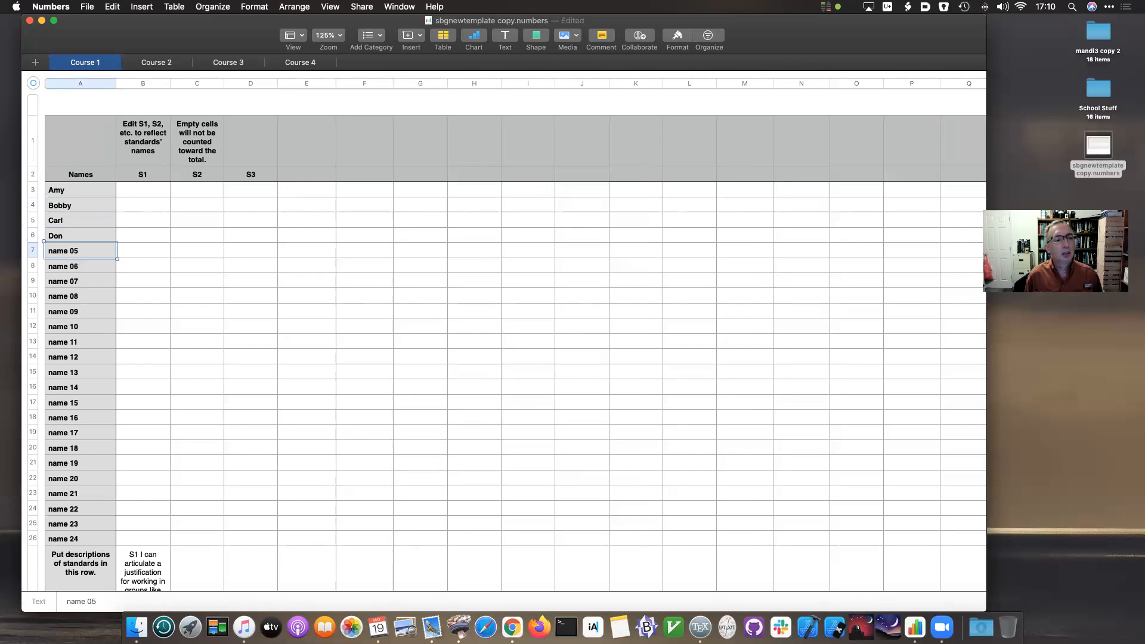
pyautogui.write('Emily')
pyautogui.press('Return')
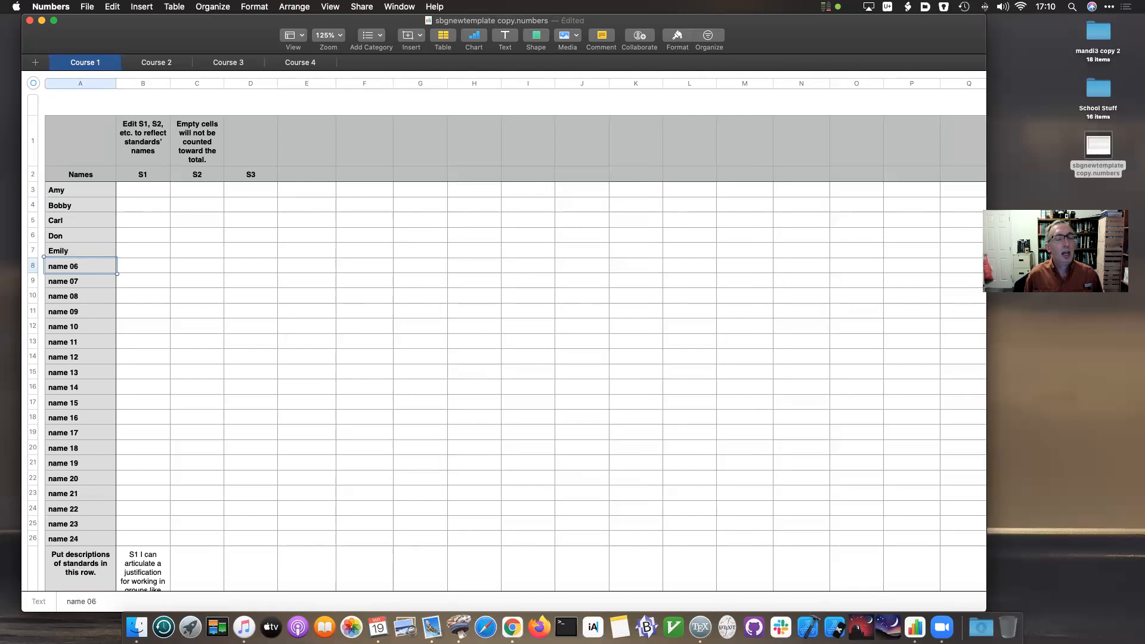
pyautogui.write('Fran')
pyautogui.press('Return')
# Review the six entered student names in column A, ending on the first student's cell.
pyautogui.press('Up')
pyautogui.press('Up')
pyautogui.press('Up')
pyautogui.press('Up')
pyautogui.press('Up')
pyautogui.press('Up')
pyautogui.press('Down')
pyautogui.press('Down')
pyautogui.press('Down')
pyautogui.press('Down')
pyautogui.press('Down')
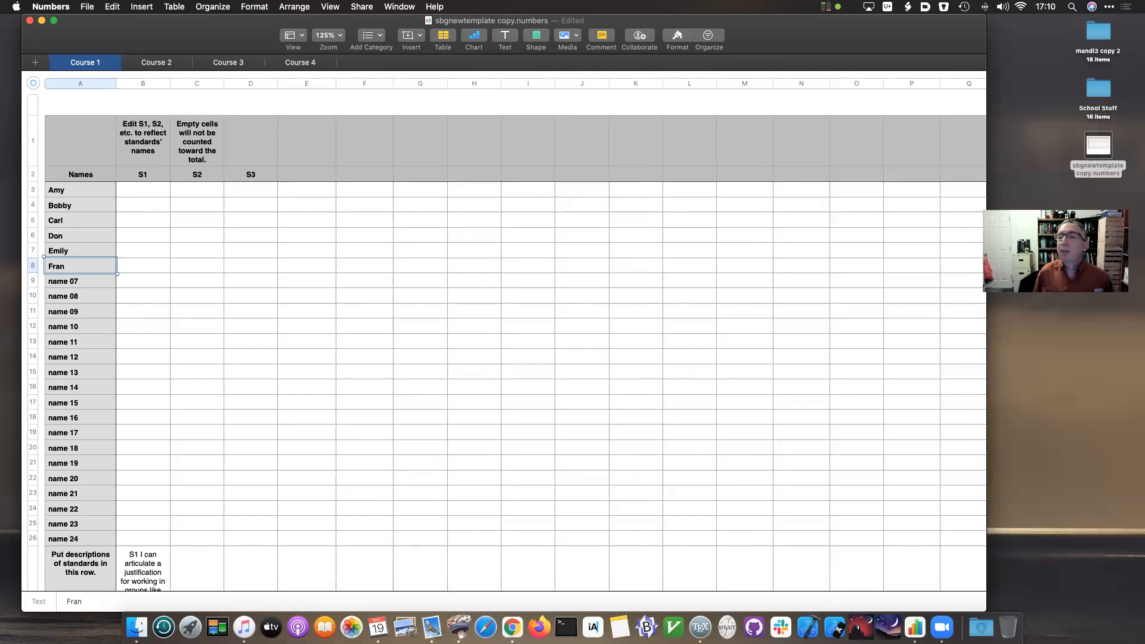
pyautogui.press('Up')
pyautogui.press('Up')
pyautogui.press('Up')
pyautogui.press('Up')
pyautogui.press('Up')
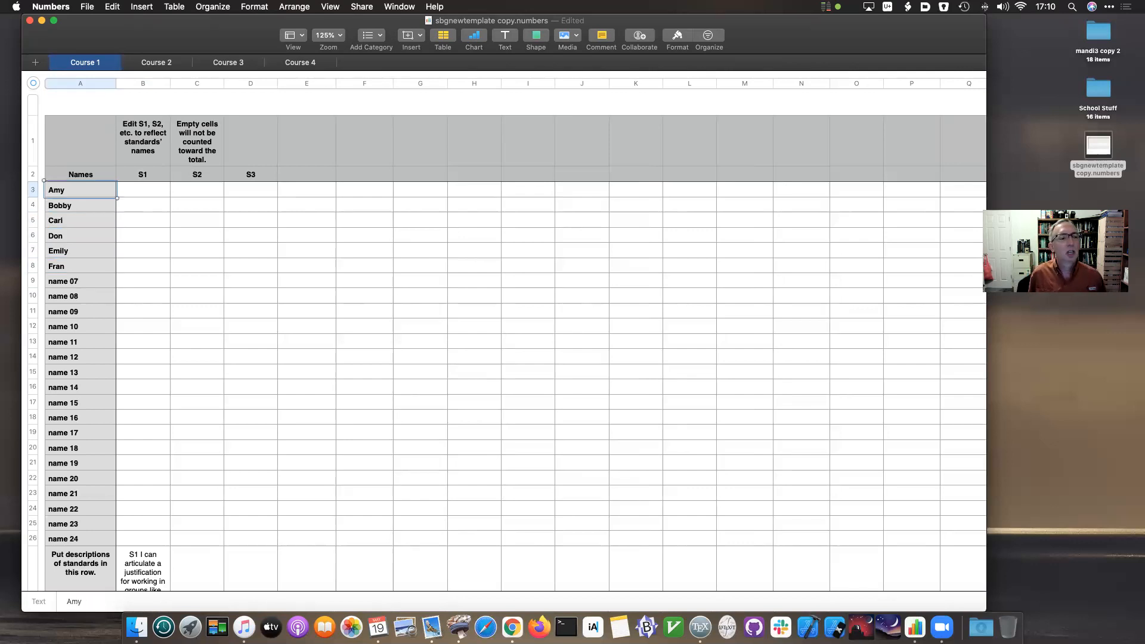
# Look across the first student's row, past the empty standards columns toward the grade calculation columns.
pyautogui.press('Right')
pyautogui.press('Right')
pyautogui.press('Right')
pyautogui.press('Right')
pyautogui.press('Right')
pyautogui.press('Right')
pyautogui.press('Right')
pyautogui.press('Right')
pyautogui.press('Right')
pyautogui.press('Right')
pyautogui.press('Right')
pyautogui.press('Right')
pyautogui.press('Right')
pyautogui.press('Right')
pyautogui.press('Right')
pyautogui.press('Right')
pyautogui.press('Right')
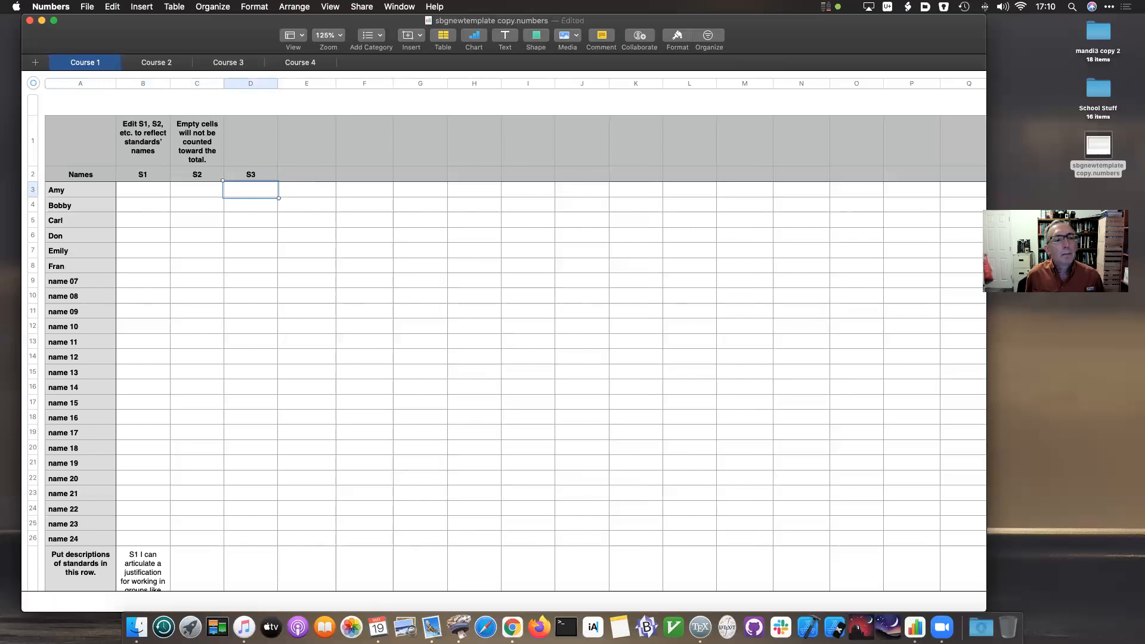
pyautogui.press('Right')
pyautogui.press('Right')
pyautogui.press('Right')
pyautogui.press('Right')
pyautogui.press('Right')
pyautogui.press('Right')
pyautogui.press('Right')
pyautogui.press('Right')
pyautogui.press('Right')
pyautogui.press('Right')
pyautogui.press('Right')
pyautogui.press('Right')
pyautogui.press('Right')
pyautogui.press('Right')
pyautogui.press('Right')
pyautogui.press('Right')
pyautogui.press('Right')
pyautogui.press('Right')
pyautogui.press('Right')
pyautogui.press('Right')
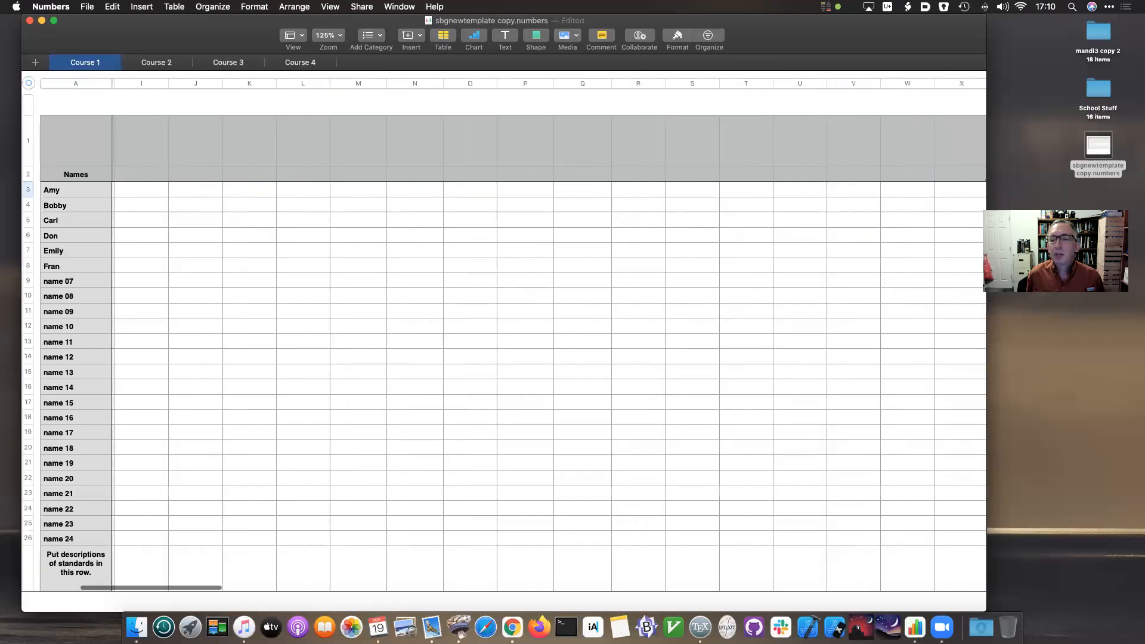
pyautogui.press('Right')
pyautogui.press('Right')
pyautogui.press('Right')
pyautogui.press('Right')
pyautogui.press('Right')
pyautogui.press('Right')
pyautogui.press('Right')
pyautogui.press('Right')
pyautogui.press('Right')
pyautogui.press('Right')
pyautogui.press('Right')
pyautogui.press('Right')
pyautogui.press('Right')
pyautogui.press('Right')
pyautogui.press('Right')
pyautogui.press('Right')
pyautogui.press('Right')
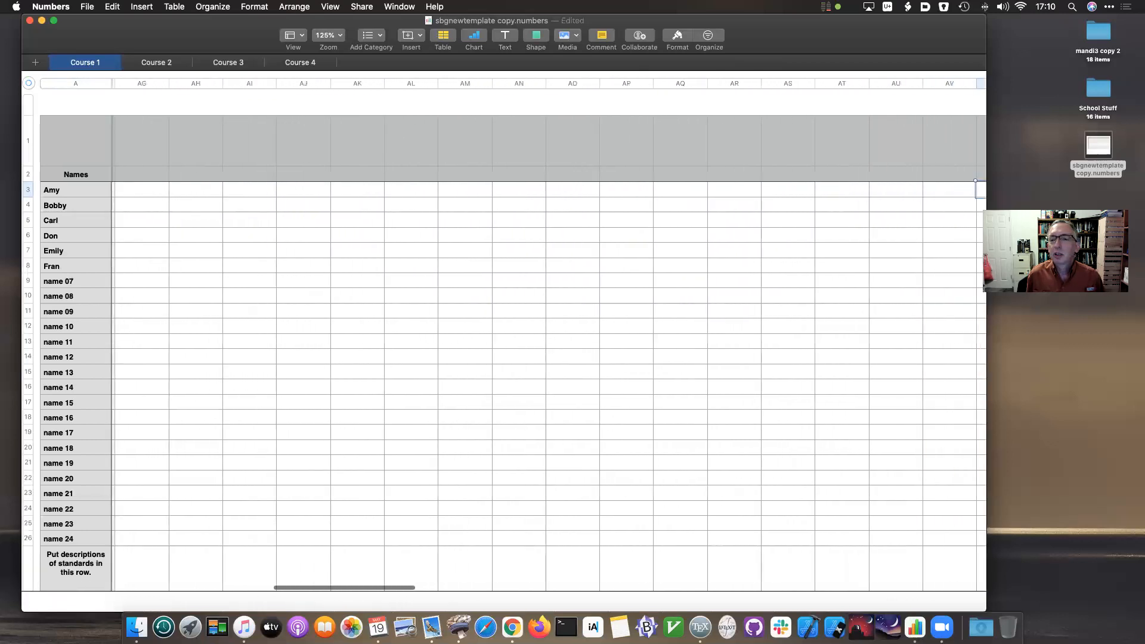
# Examine the Dropped Standards, Number of Proficiencies and Number of Standards columns for the first few students.
pyautogui.press('Left')
pyautogui.press('Left')
pyautogui.press('Left')
pyautogui.press('Left')
pyautogui.press('Left')
pyautogui.press('Left')
pyautogui.press('Left')
pyautogui.press('Left')
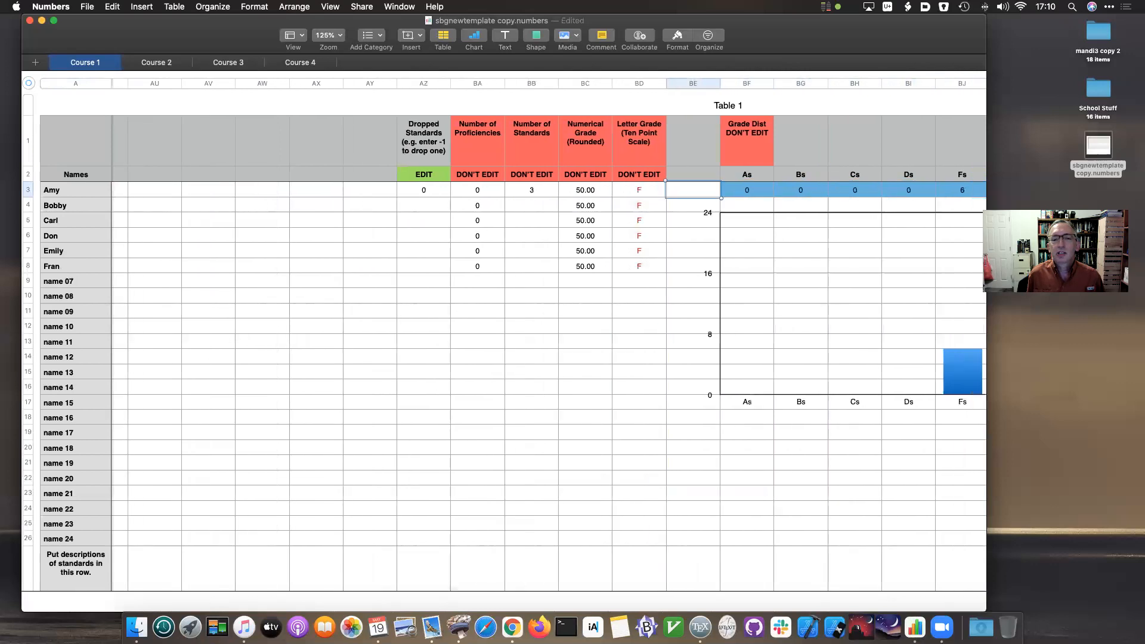
pyautogui.press('Down')
pyautogui.press('Down')
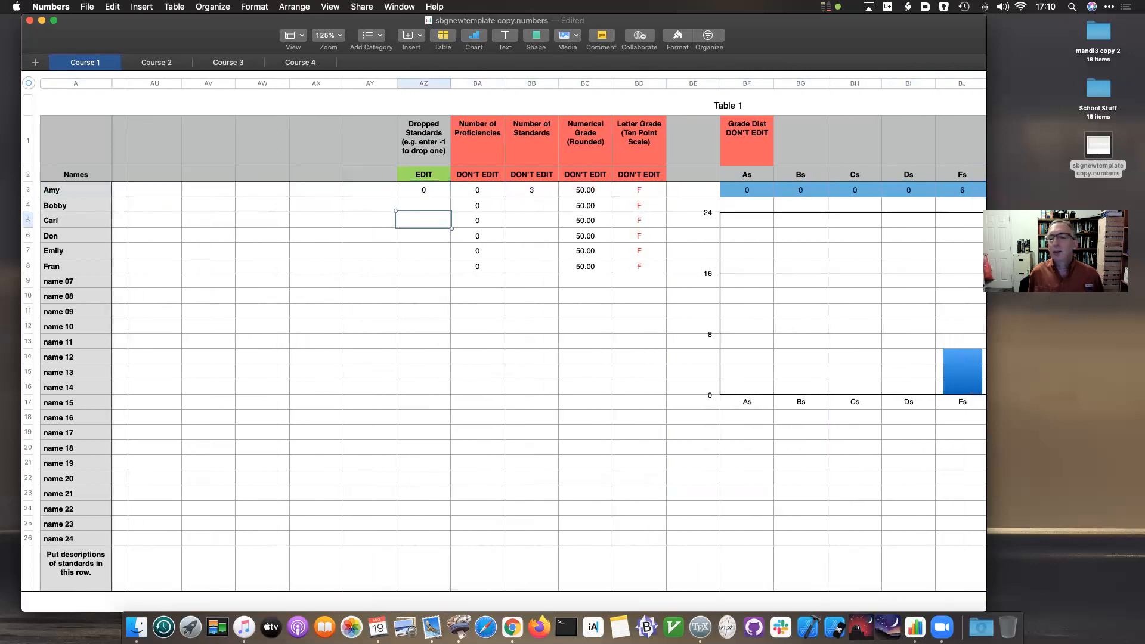
pyautogui.press('Up')
pyautogui.press('Up')
pyautogui.press('Right')
pyautogui.press('Right')
pyautogui.press('Right')
pyautogui.press('Right')
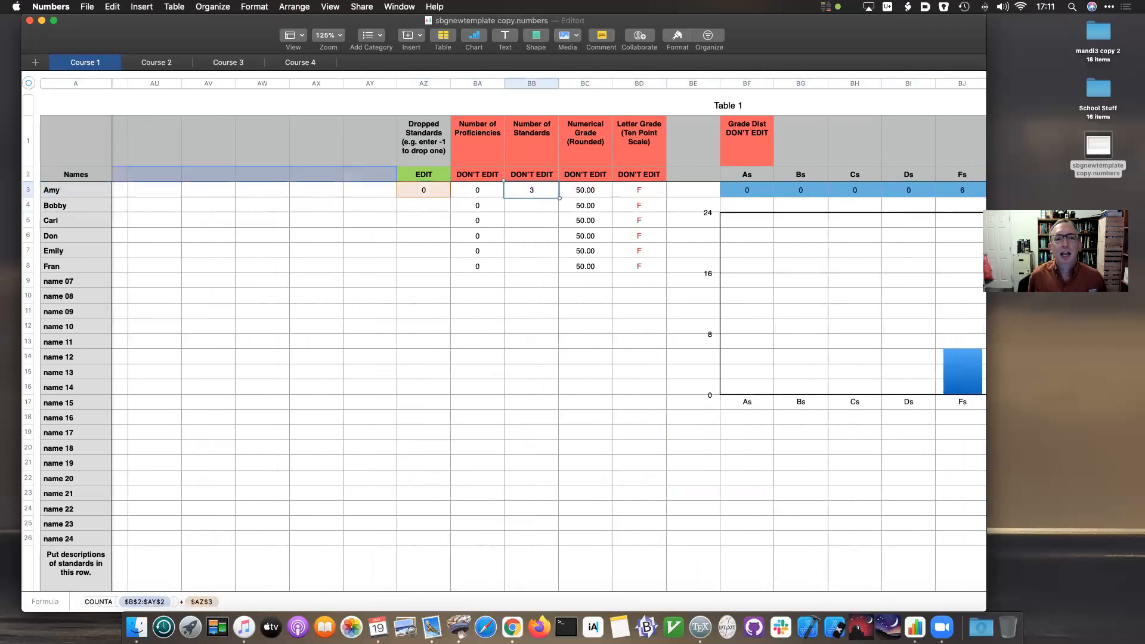
# Review the calculated grades down to the sixth student's Letter Grade cell, along with the grade distribution chart.
pyautogui.press('Down')
pyautogui.press('Down')
pyautogui.press('Down')
pyautogui.press('Down')
pyautogui.press('Down')
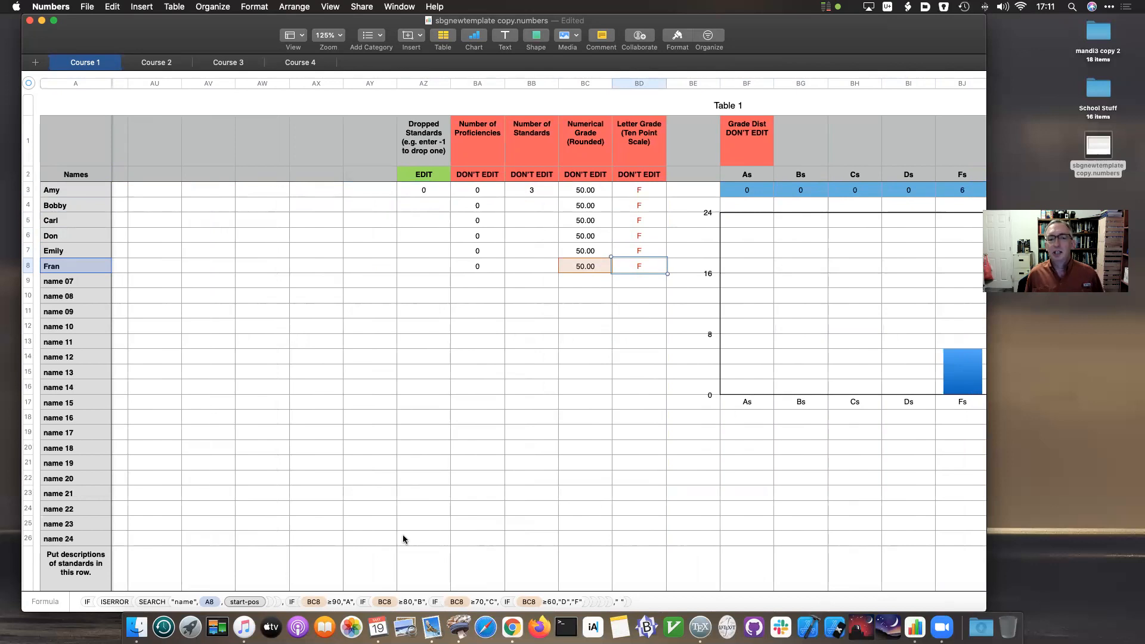
pyautogui.hscroll(1, 513, 420)
pyautogui.hscroll(3, 513, 422)
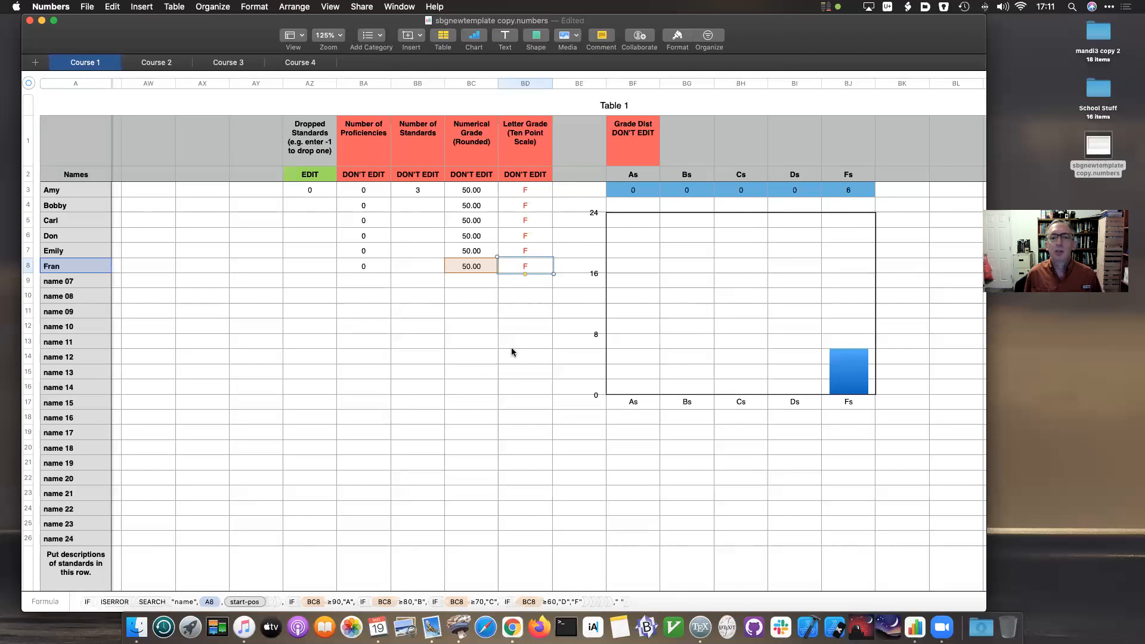
# Look over the placeholder standard headings S1 and S2 in row 2, ending on cell B2.
pyautogui.hscroll(-20, 511, 352)
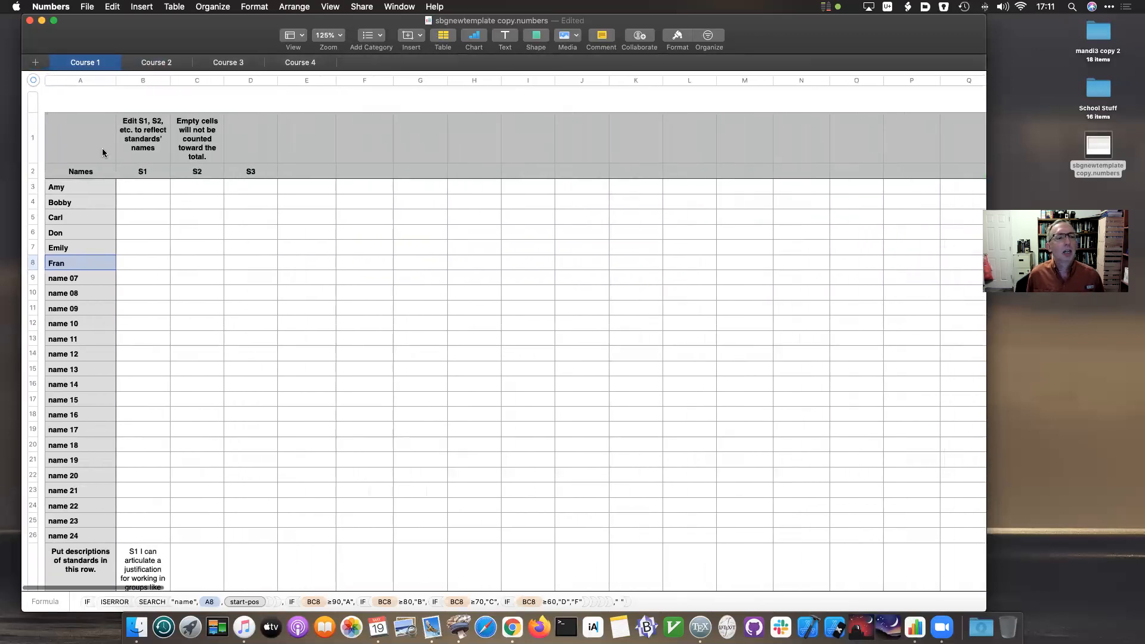
pyautogui.click(127, 171)
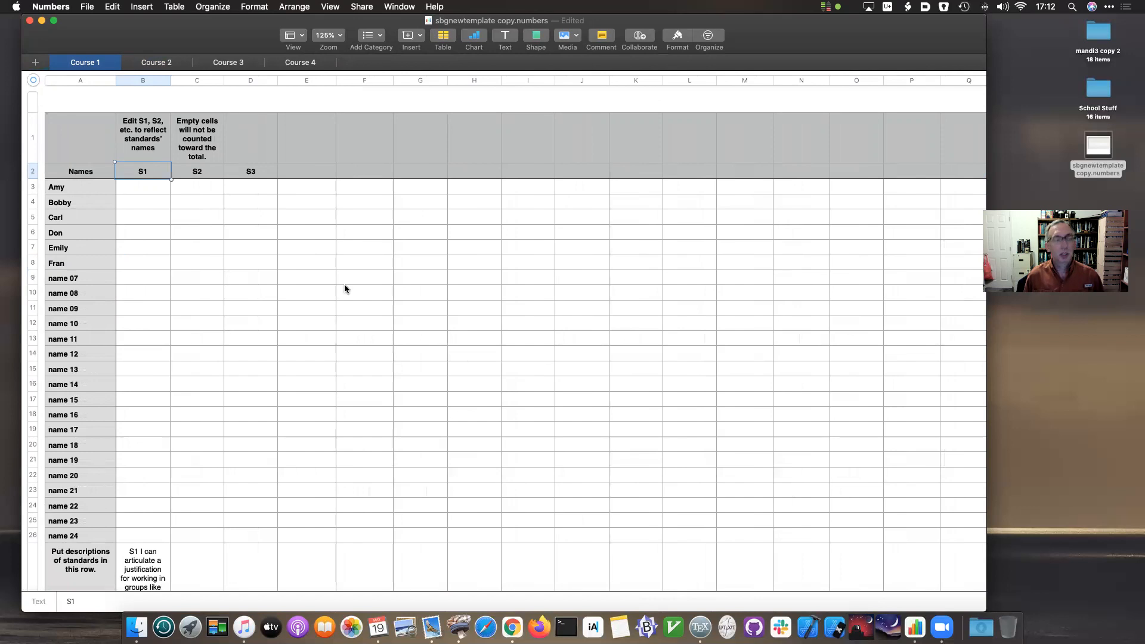
pyautogui.press('Right')
pyautogui.press('Right')
pyautogui.press('Left')
pyautogui.press('Left')
pyautogui.press('Right')
pyautogui.press('Right')
pyautogui.press('Left')
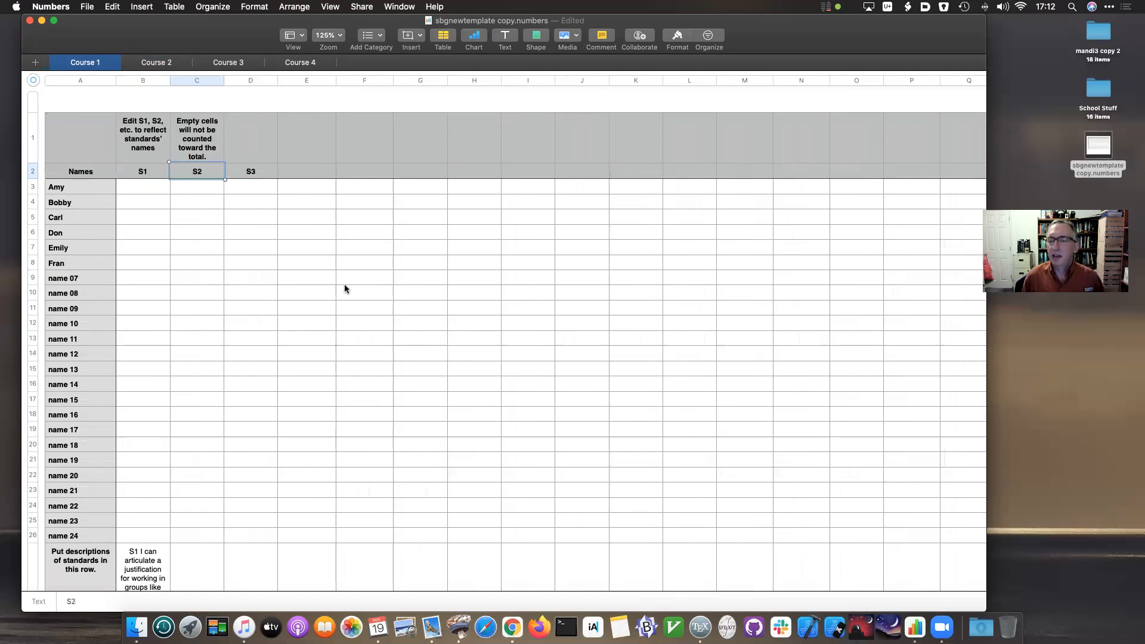
pyautogui.press('Left')
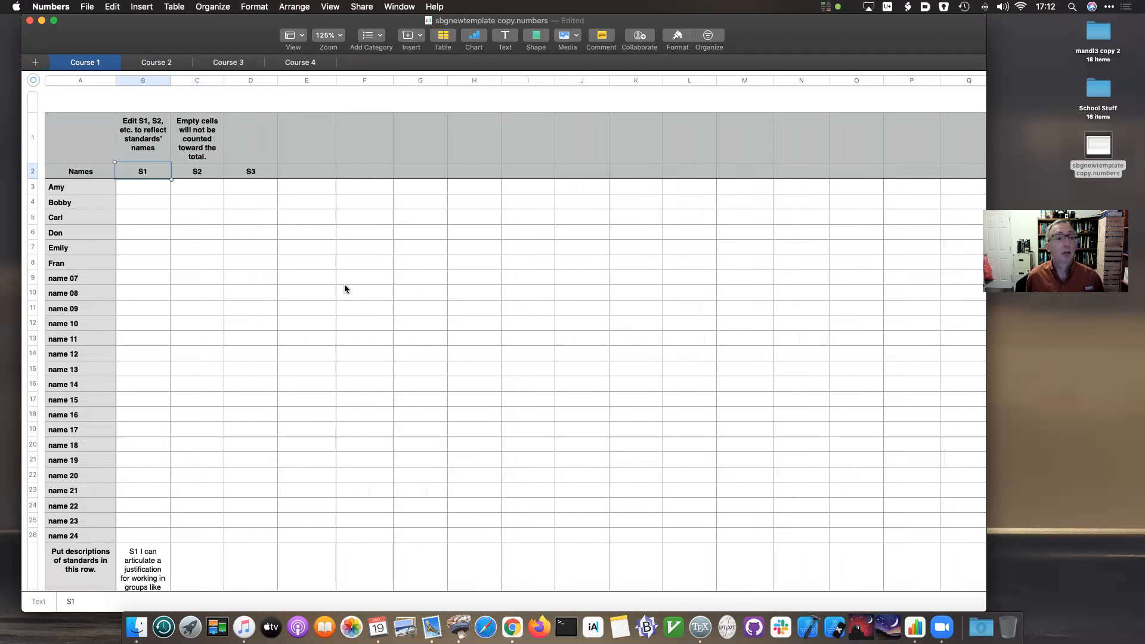
pyautogui.press('Right')
pyautogui.press('Right')
pyautogui.press('Left')
pyautogui.press('Left')
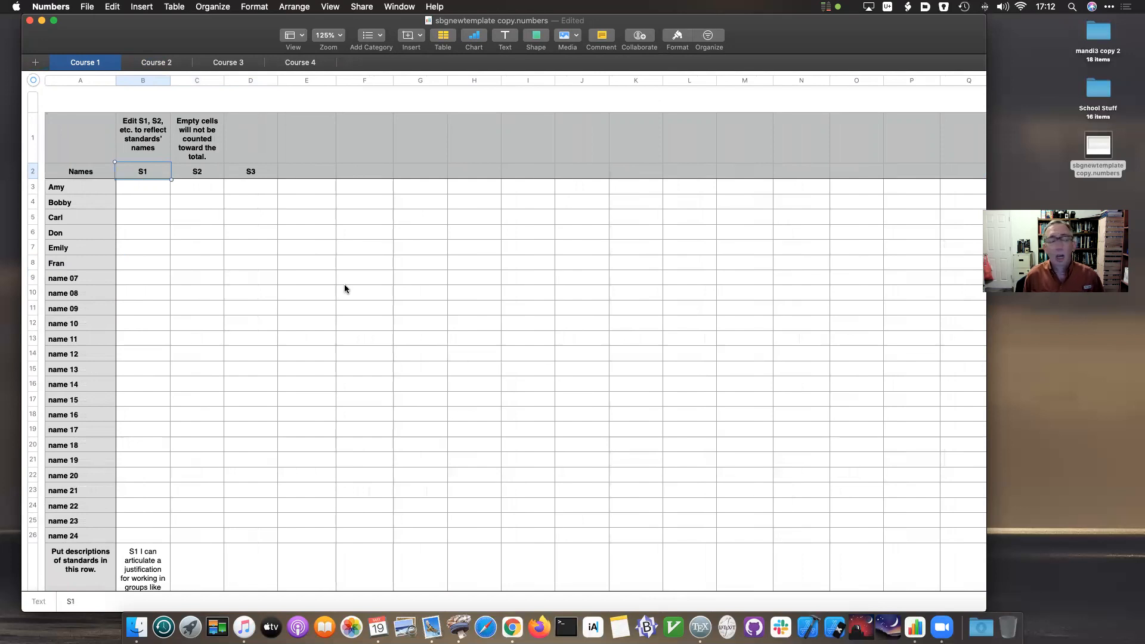
# Rename the S1, S2 and S3 headings in cells B2 through D2 as Standard 1, Standard 2 and Standard 3.
pyautogui.write('Standard')
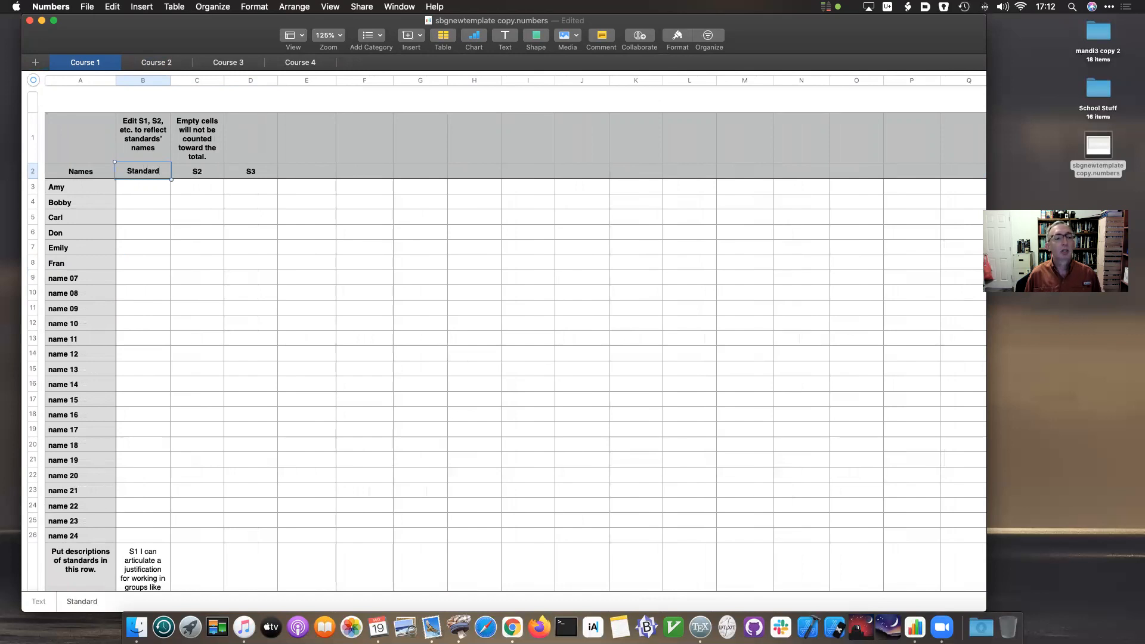
pyautogui.write(' 1')
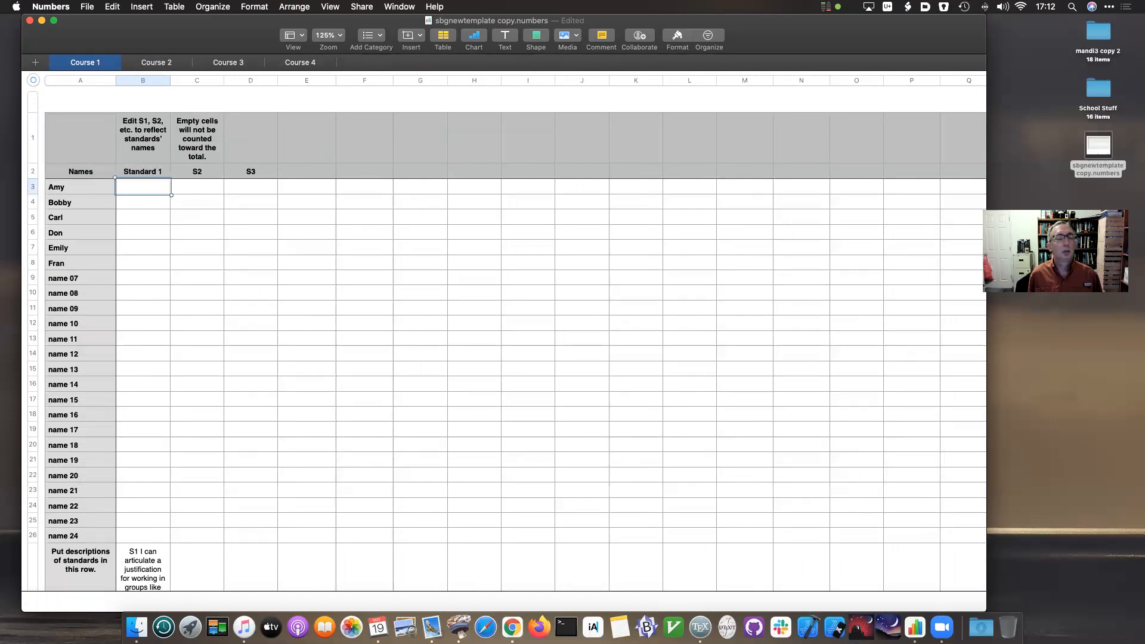
pyautogui.press('Tab')
pyautogui.write('Standard 2')
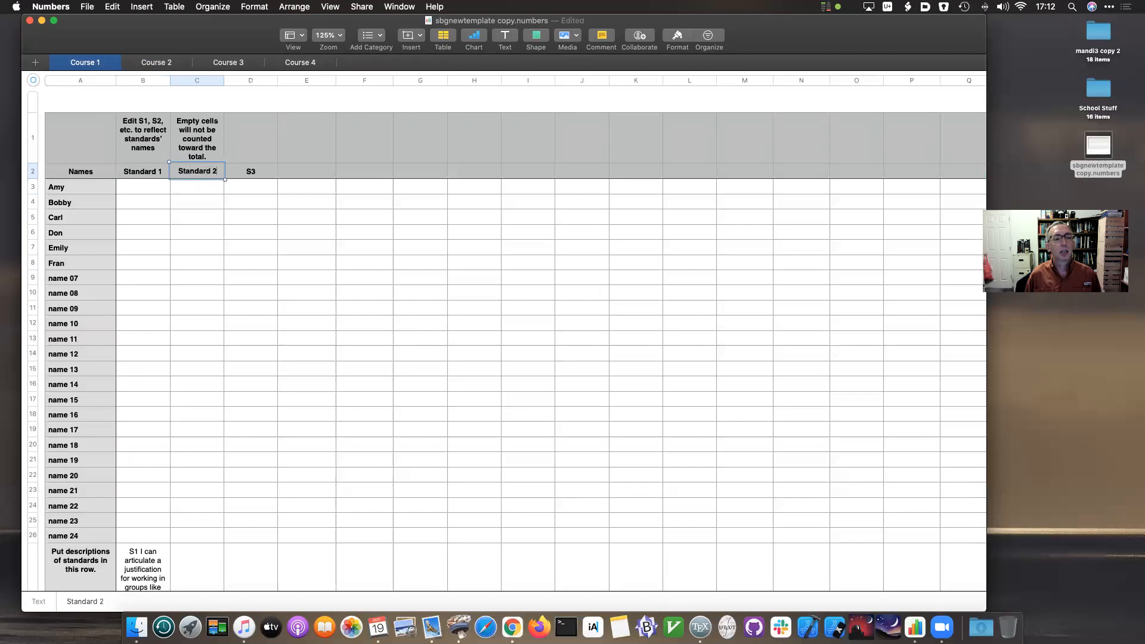
pyautogui.press('Return')
pyautogui.press('Up')
pyautogui.press('Right')
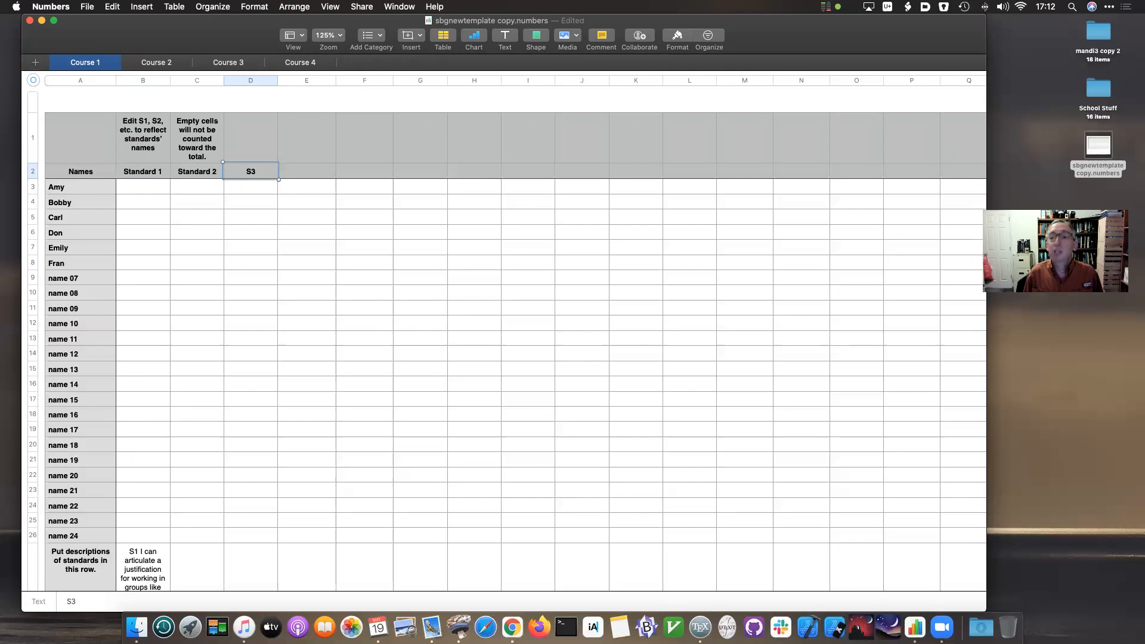
pyautogui.write('Standard')
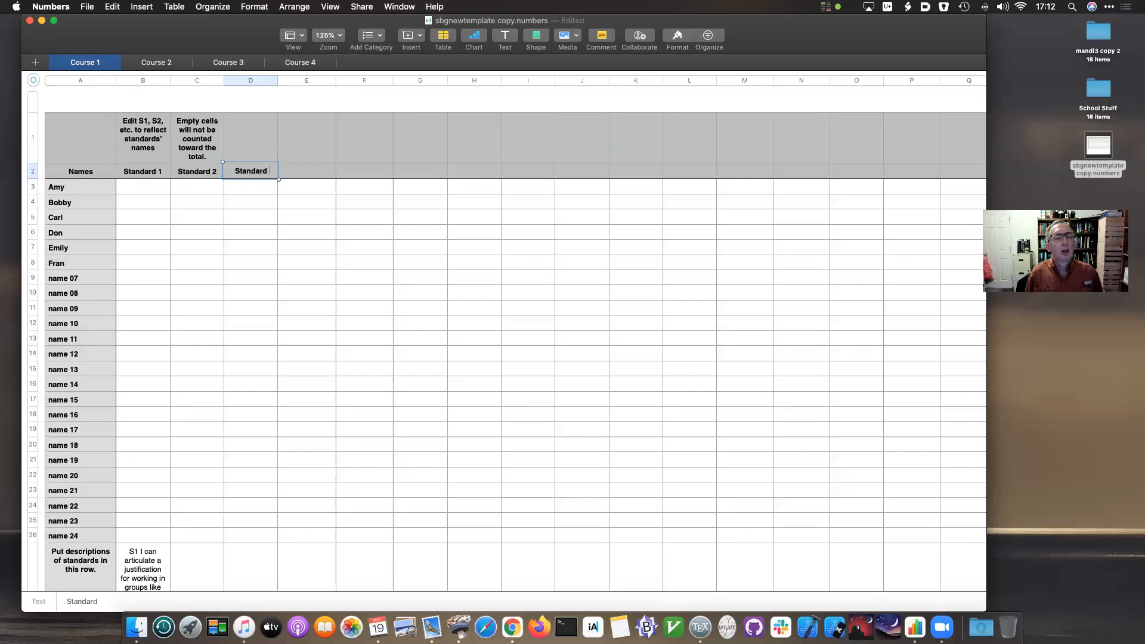
pyautogui.write(' 3')
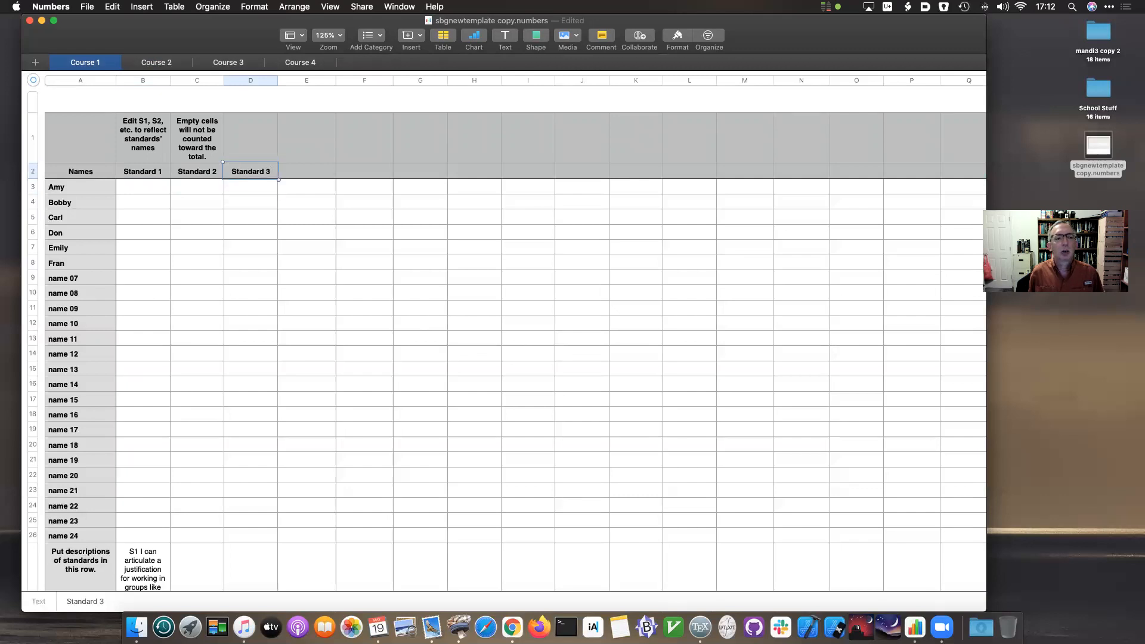
pyautogui.press('Tab')
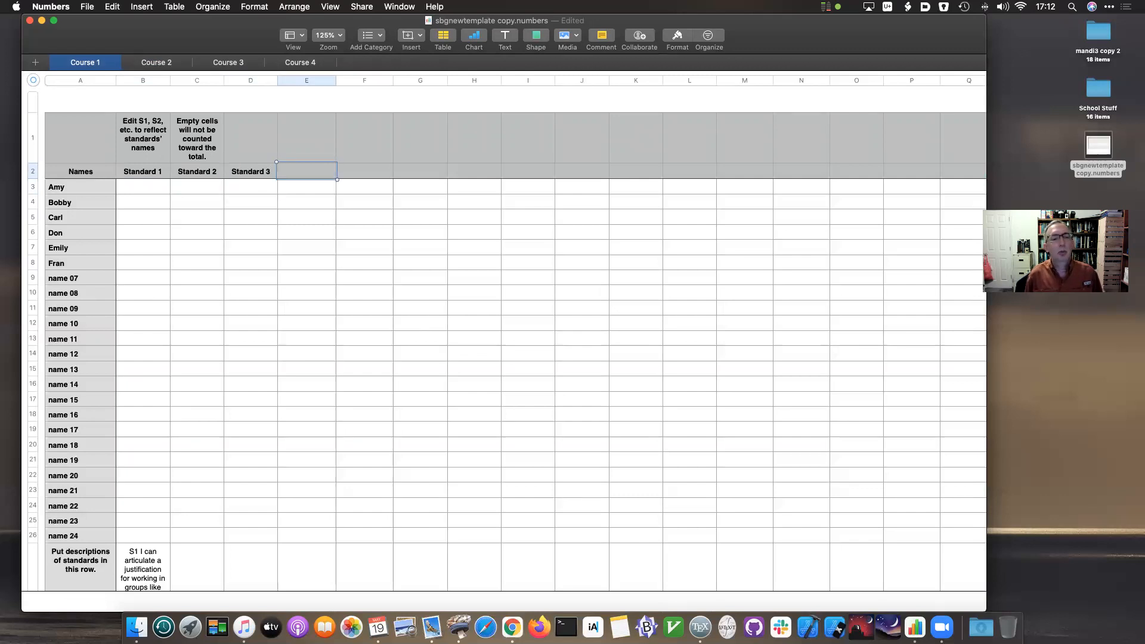
# Add two more headings in row 2: Standard 4 in cell E2 and Standard 5 in cell F2.
pyautogui.write('Standard 4')
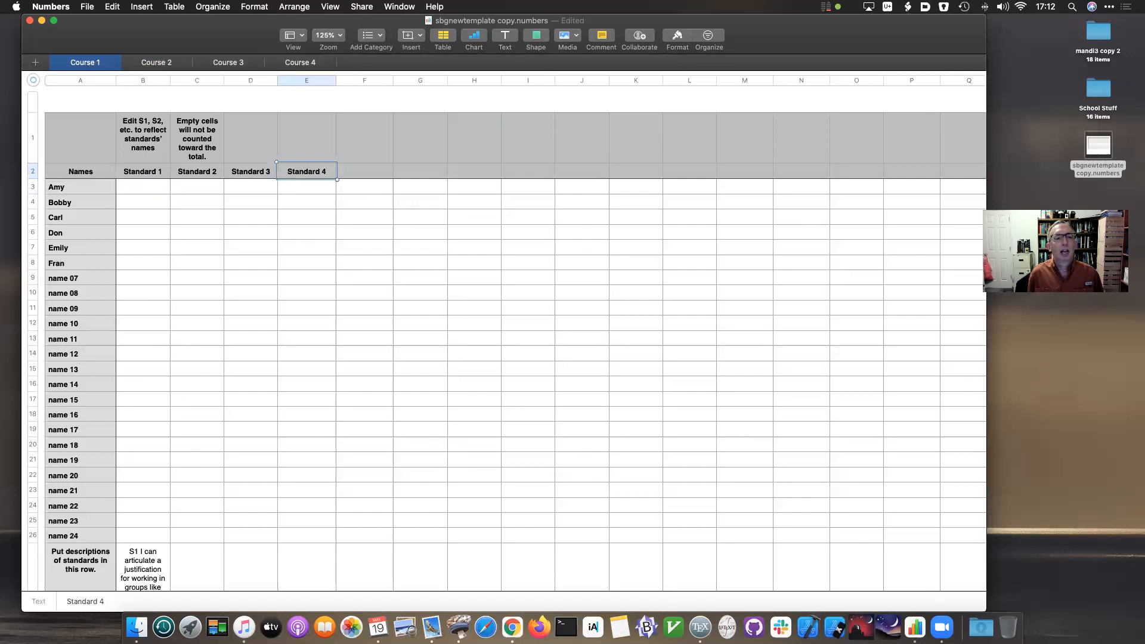
pyautogui.press('Tab')
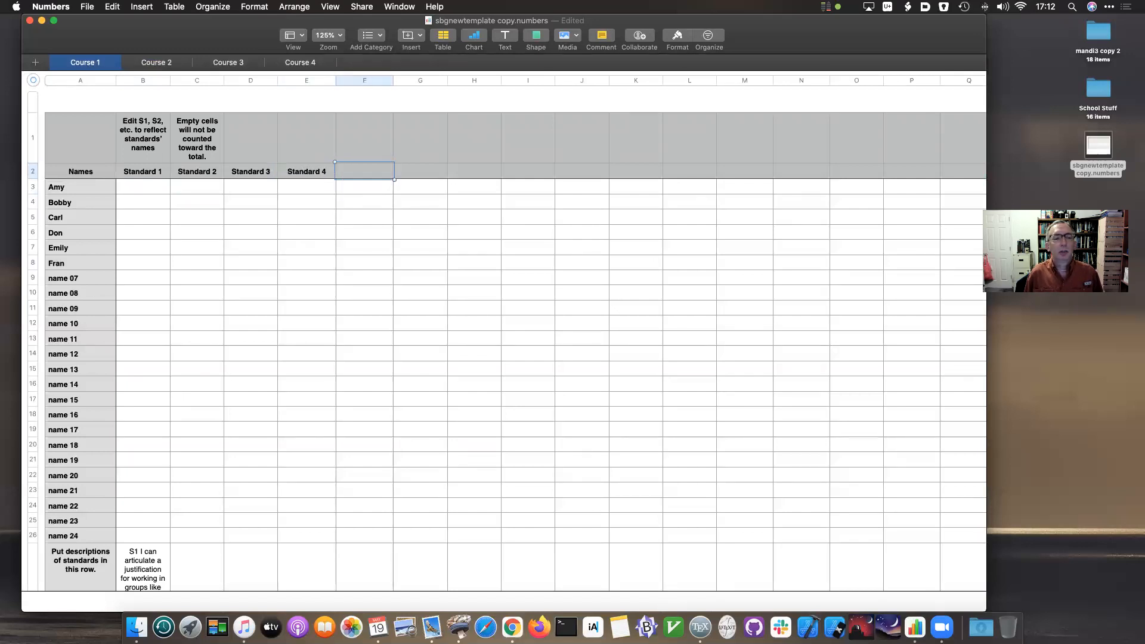
pyautogui.write('Standard 4')
pyautogui.press('BackSpace')
pyautogui.write('5')
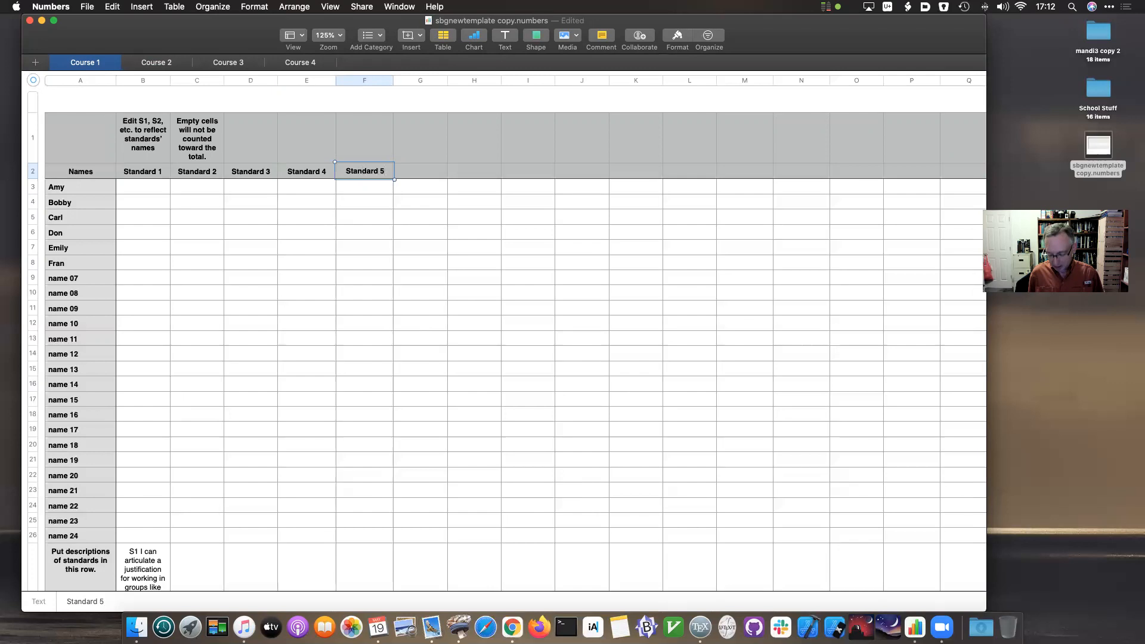
pyautogui.press('Tab')
# Look along header row 2 to the grade columns and check the Number of Standards value against the standards entered.
pyautogui.press('Tab')
pyautogui.press('Tab')
pyautogui.press('Tab')
pyautogui.press('Tab')
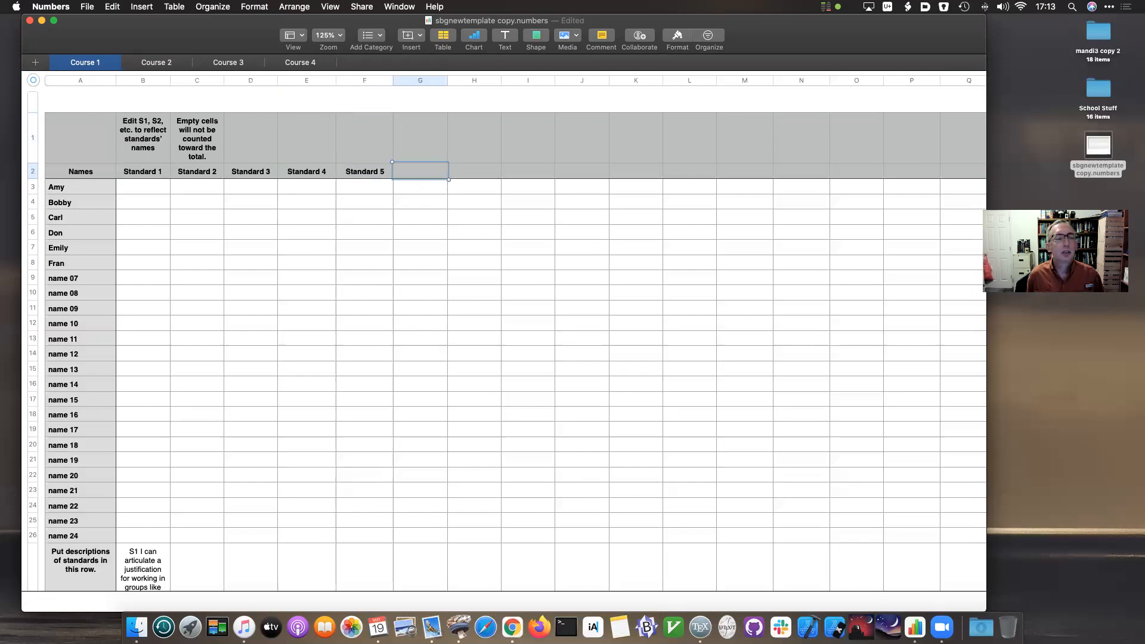
pyautogui.press('Tab')
pyautogui.press('Tab')
pyautogui.press('Tab')
pyautogui.press('Tab')
pyautogui.press('Tab')
pyautogui.press('Tab')
pyautogui.press('Tab')
pyautogui.press('Tab')
pyautogui.press('Tab')
pyautogui.press('Tab')
pyautogui.press('Tab')
pyautogui.press('Tab')
pyautogui.press('Tab')
pyautogui.press('Tab')
pyautogui.press('Tab')
pyautogui.press('Tab')
pyautogui.press('Tab')
pyautogui.press('Tab')
pyautogui.press('Tab')
pyautogui.press('Tab')
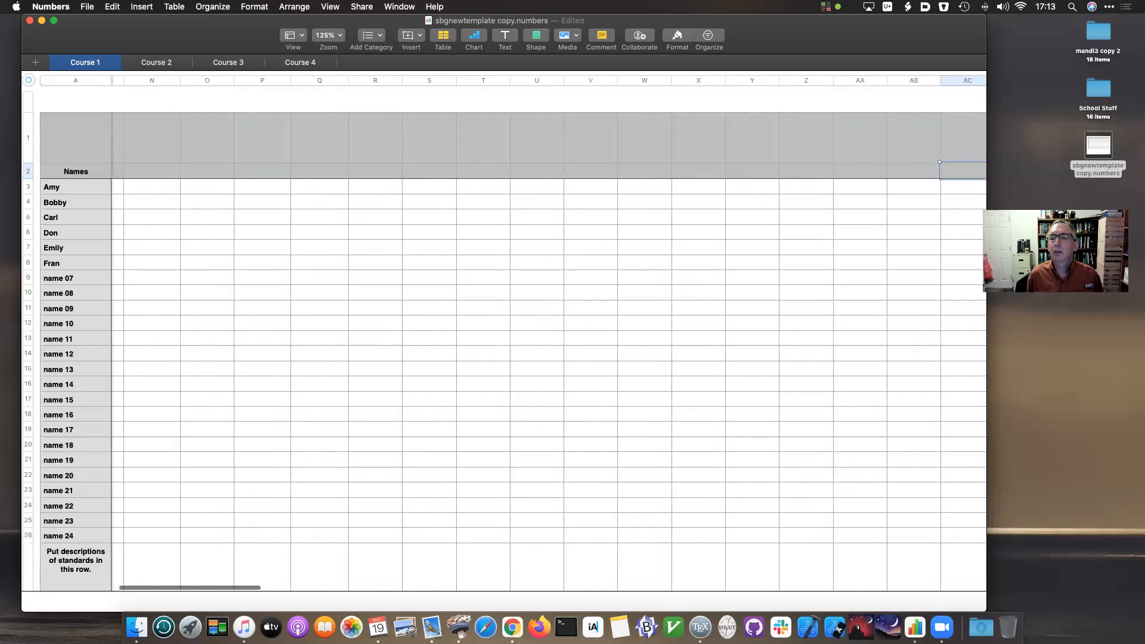
pyautogui.press('Tab')
pyautogui.press('Tab')
pyautogui.press('Tab')
pyautogui.press('Tab')
pyautogui.press('Tab')
pyautogui.press('Tab')
pyautogui.press('Tab')
pyautogui.press('Tab')
pyautogui.press('Tab')
pyautogui.press('Tab')
pyautogui.press('Tab')
pyautogui.press('Tab')
pyautogui.press('Tab')
pyautogui.press('Tab')
pyautogui.press('Tab')
pyautogui.press('Tab')
pyautogui.press('Tab')
pyautogui.press('Tab')
pyautogui.press('Tab')
pyautogui.press('Tab')
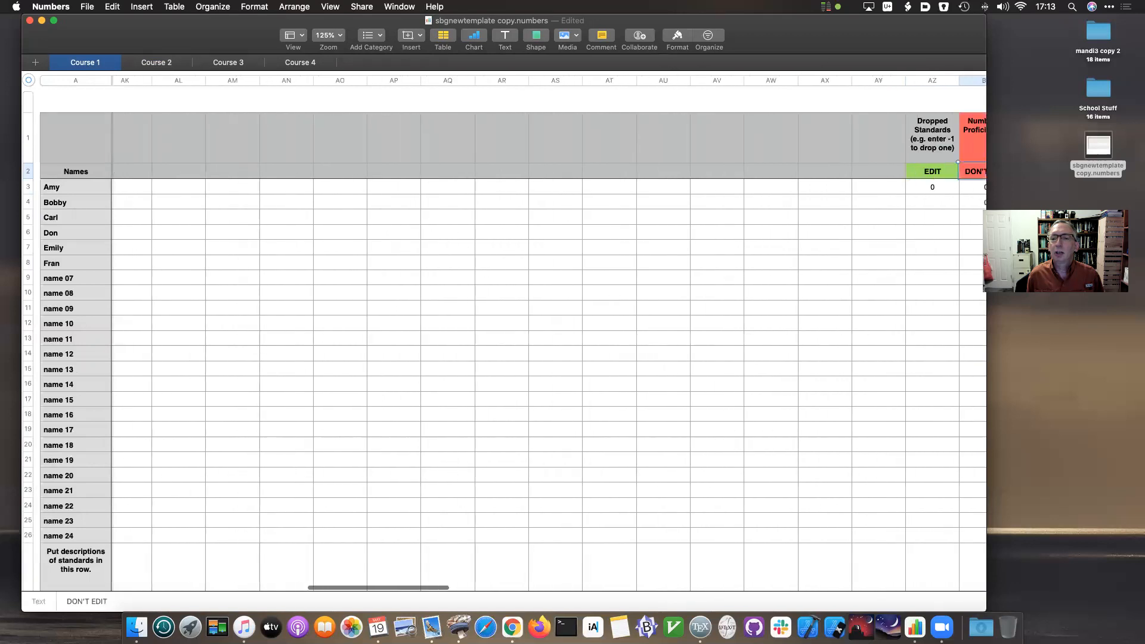
pyautogui.press('Right')
pyautogui.press('Right')
pyautogui.press('Left')
pyautogui.press('Left')
pyautogui.press('Left')
pyautogui.press('Left')
pyautogui.press('Left')
pyautogui.press('Left')
pyautogui.press('Left')
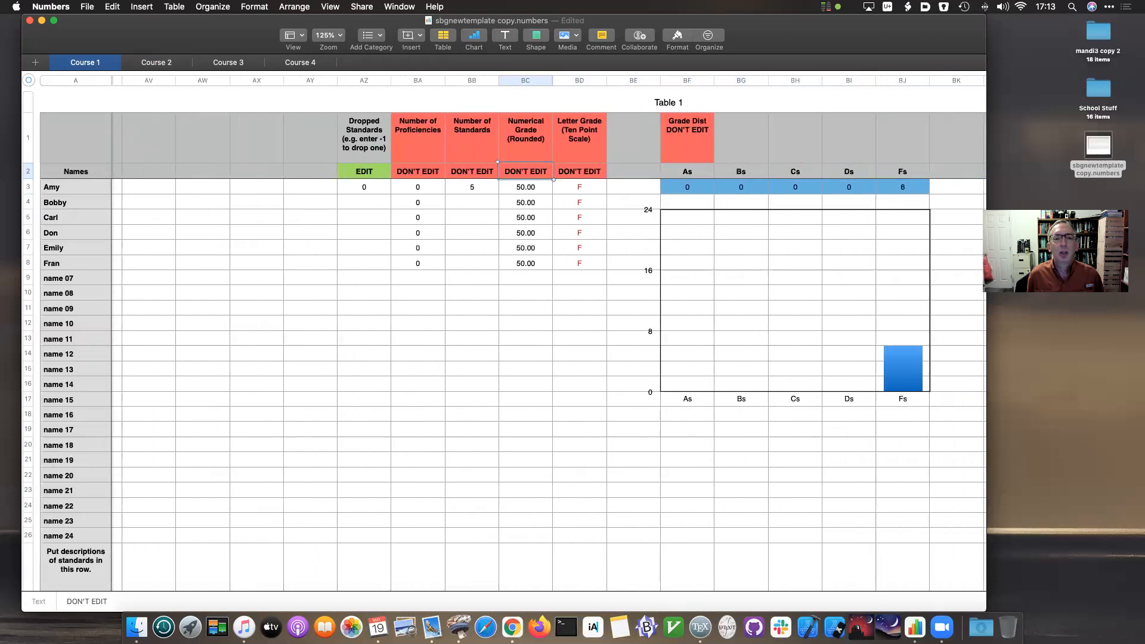
# Clear the Standard 5 heading from cell F2 in header row 2.
pyautogui.press('Down')
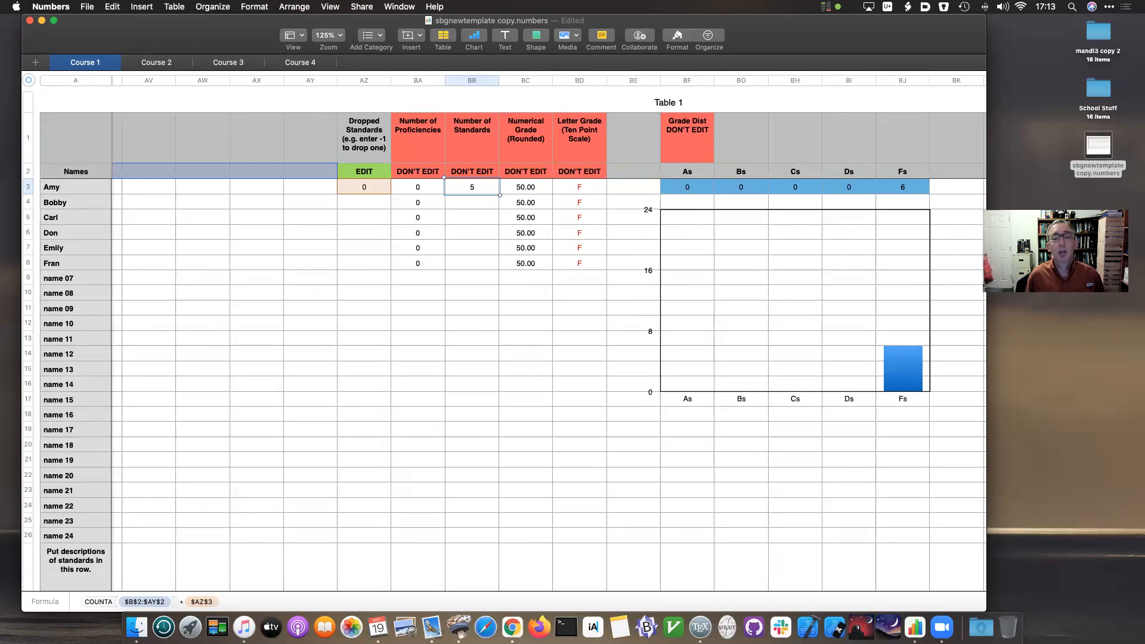
pyautogui.press('Left')
pyautogui.press('Left')
pyautogui.press('Left')
pyautogui.press('Left')
pyautogui.press('Left')
pyautogui.press('Left')
pyautogui.press('Left')
pyautogui.press('Left')
pyautogui.press('Left')
pyautogui.press('Left')
pyautogui.press('Left')
pyautogui.press('Left')
pyautogui.press('Left')
pyautogui.press('Left')
pyautogui.press('Left')
pyautogui.press('Left')
pyautogui.press('Left')
pyautogui.press('Left')
pyautogui.press('Left')
pyautogui.press('Left')
pyautogui.press('Left')
pyautogui.press('Left')
pyautogui.press('Left')
pyautogui.press('Left')
pyautogui.press('Left')
pyautogui.press('Left')
pyautogui.press('Left')
pyautogui.press('Left')
pyautogui.press('Left')
pyautogui.press('Left')
pyautogui.press('Left')
pyautogui.press('Left')
pyautogui.press('Left')
pyautogui.press('Left')
pyautogui.press('Left')
pyautogui.press('Left')
pyautogui.press('Left')
pyautogui.press('Left')
pyautogui.press('Left')
pyautogui.press('Left')
pyautogui.press('Left')
pyautogui.press('Left')
pyautogui.press('Left')
pyautogui.press('Left')
pyautogui.press('Left')
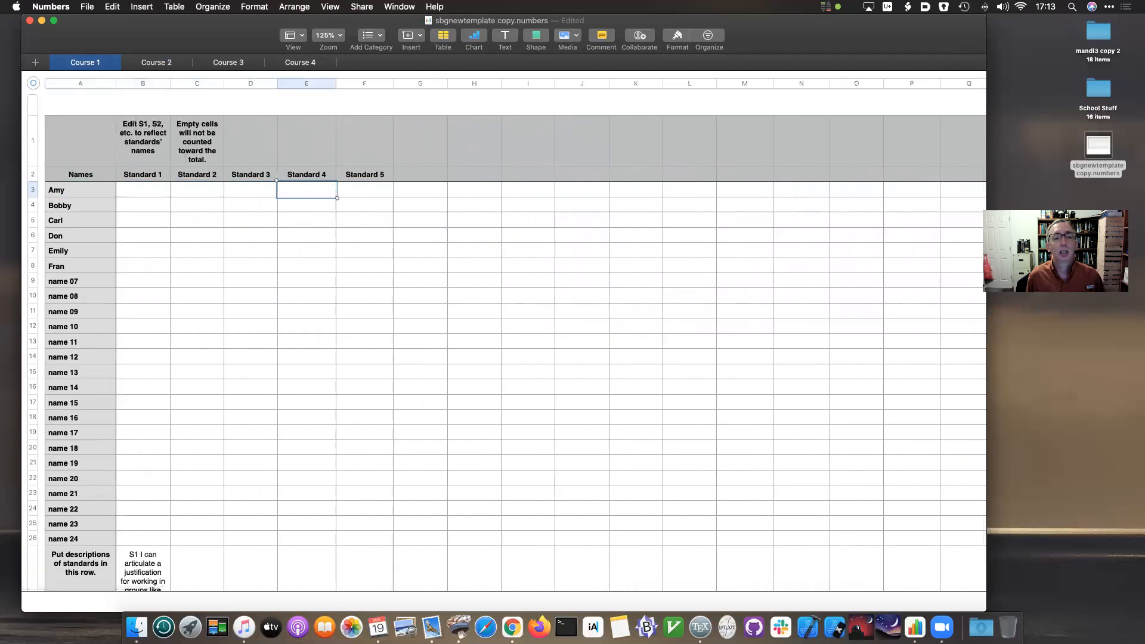
pyautogui.press('Right')
pyautogui.press('Up')
pyautogui.press('BackSpace')
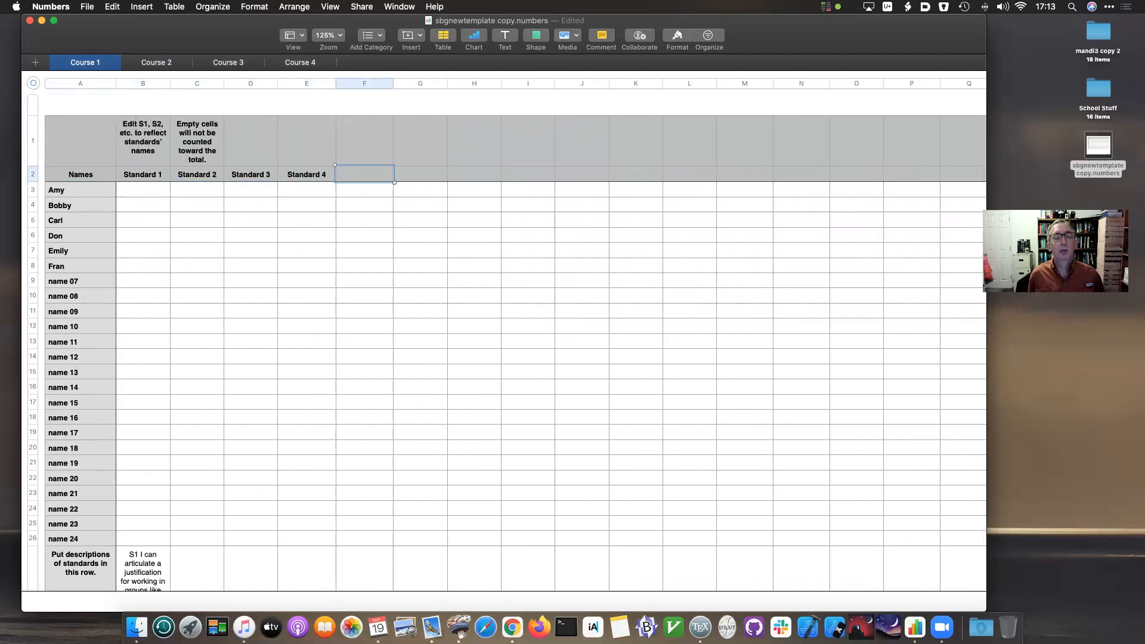
# Go along header row 2 to the grade columns and examine the Number of Standards count and its formula in cell BB3.
pyautogui.press('Right')
pyautogui.press('Right')
pyautogui.press('Right')
pyautogui.press('Right')
pyautogui.press('Right')
pyautogui.press('Right')
pyautogui.press('Right')
pyautogui.press('Right')
pyautogui.press('Right')
pyautogui.press('Right')
pyautogui.press('Right')
pyautogui.press('Right')
pyautogui.press('Right')
pyautogui.press('Right')
pyautogui.press('Right')
pyautogui.press('Right')
pyautogui.press('Right')
pyautogui.press('Right')
pyautogui.press('Right')
pyautogui.press('Right')
pyautogui.press('Right')
pyautogui.press('Right')
pyautogui.press('Right')
pyautogui.press('Right')
pyautogui.press('Right')
pyautogui.press('Right')
pyautogui.press('Right')
pyautogui.press('Right')
pyautogui.press('Right')
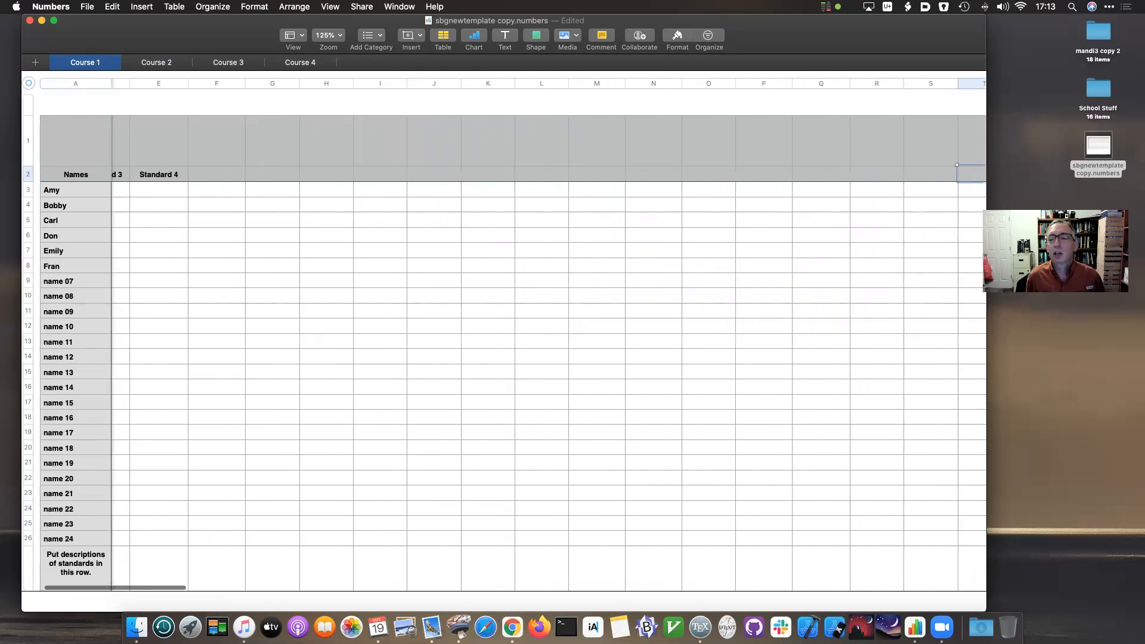
pyautogui.press('Right')
pyautogui.press('Right')
pyautogui.press('Right')
pyautogui.press('Right')
pyautogui.press('Right')
pyautogui.press('Right')
pyautogui.press('Right')
pyautogui.press('Right')
pyautogui.press('Right')
pyautogui.press('Right')
pyautogui.press('Right')
pyautogui.press('Right')
pyautogui.press('Right')
pyautogui.press('Right')
pyautogui.press('Right')
pyautogui.press('Right')
pyautogui.press('Right')
pyautogui.press('Right')
pyautogui.press('Right')
pyautogui.press('Right')
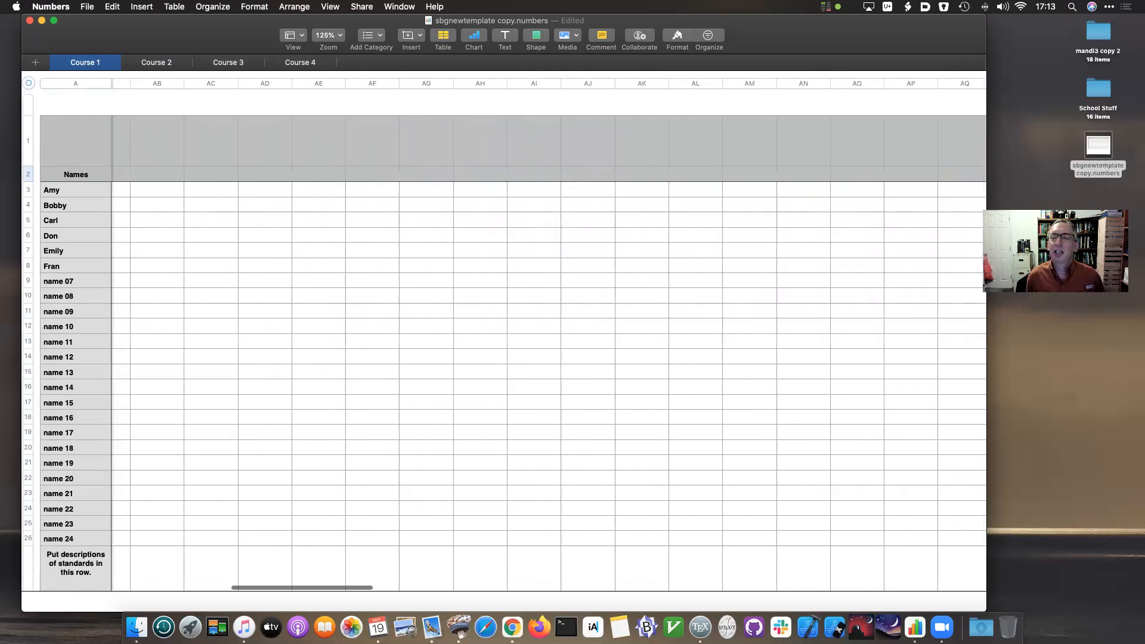
pyautogui.press('Left')
pyautogui.press('Left')
pyautogui.press('Left')
pyautogui.press('Left')
pyautogui.press('Left')
pyautogui.press('Left')
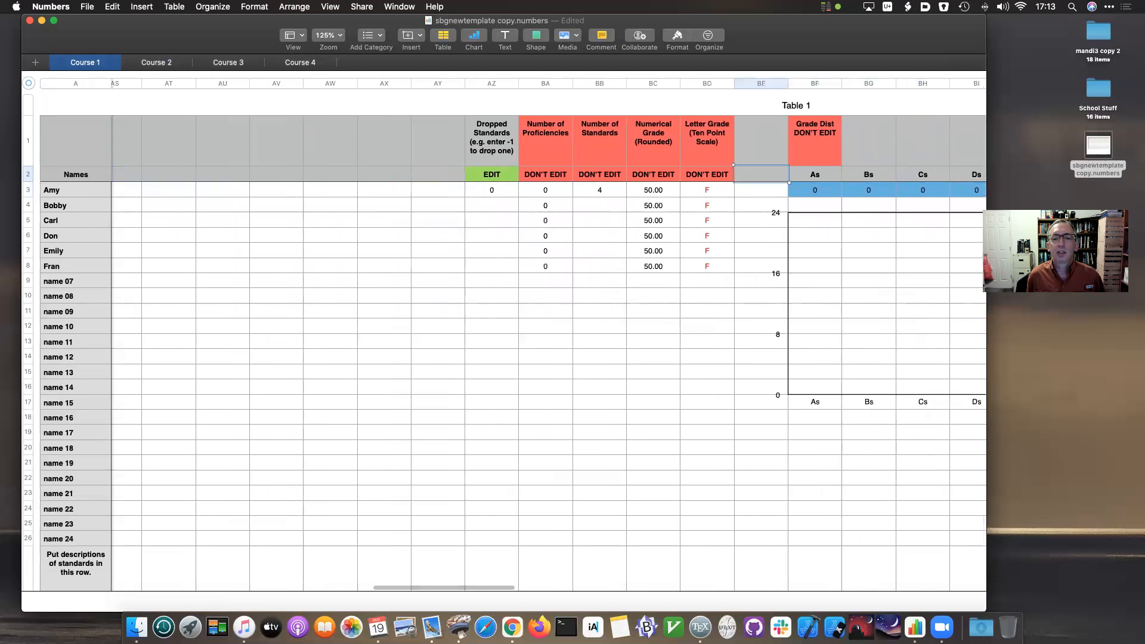
pyautogui.press('Down')
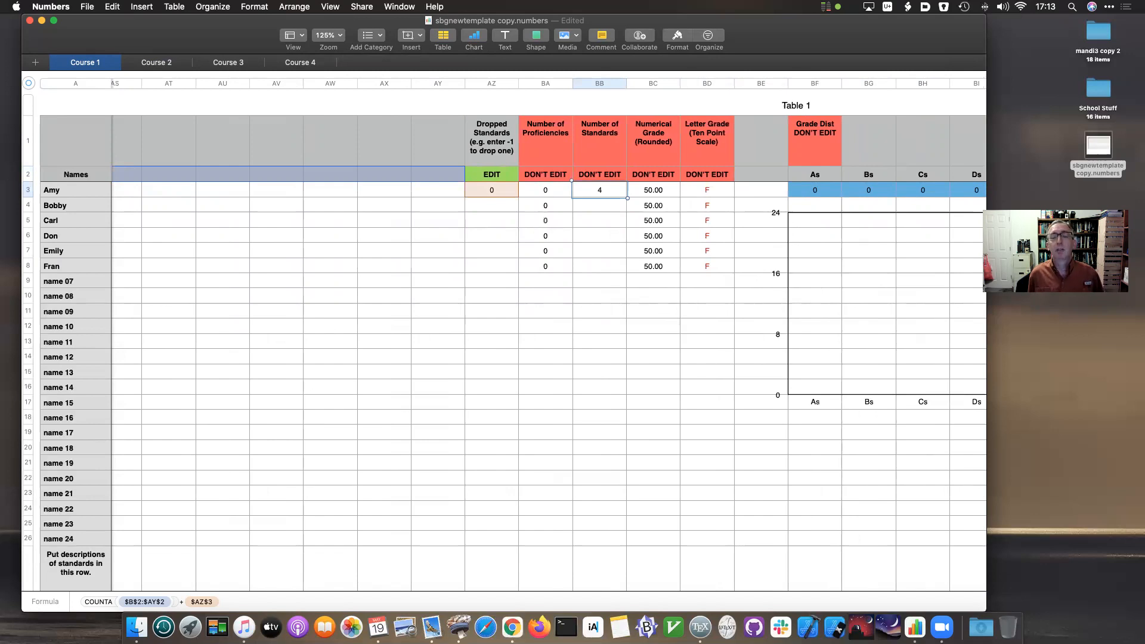
# Add two headings in row 2: Standard 5 in cell F2 and Standard 6 in cell G2.
pyautogui.press('Left')
pyautogui.press('Left')
pyautogui.press('Left')
pyautogui.press('Left')
pyautogui.press('Left')
pyautogui.press('Left')
pyautogui.press('Left')
pyautogui.press('Left')
pyautogui.press('Left')
pyautogui.press('Left')
pyautogui.press('Left')
pyautogui.press('Left')
pyautogui.press('Left')
pyautogui.press('Left')
pyautogui.press('Left')
pyautogui.press('Left')
pyautogui.press('Left')
pyautogui.press('Left')
pyautogui.press('Left')
pyautogui.press('Left')
pyautogui.press('Left')
pyautogui.press('Left')
pyautogui.press('Left')
pyautogui.press('Left')
pyautogui.press('Left')
pyautogui.press('Left')
pyautogui.press('Left')
pyautogui.press('Left')
pyautogui.press('Left')
pyautogui.press('Left')
pyautogui.press('Left')
pyautogui.press('Left')
pyautogui.press('Left')
pyautogui.press('Left')
pyautogui.press('Left')
pyautogui.press('Left')
pyautogui.press('Left')
pyautogui.press('Left')
pyautogui.press('Left')
pyautogui.press('Left')
pyautogui.press('Left')
pyautogui.press('Left')
pyautogui.press('Left')
pyautogui.press('Left')
pyautogui.press('Left')
pyautogui.press('Left')
pyautogui.press('Left')
pyautogui.press('Left')
pyautogui.press('Right')
pyautogui.press('Right')
pyautogui.press('Right')
pyautogui.press('Right')
pyautogui.press('Up')
pyautogui.write('Stan')
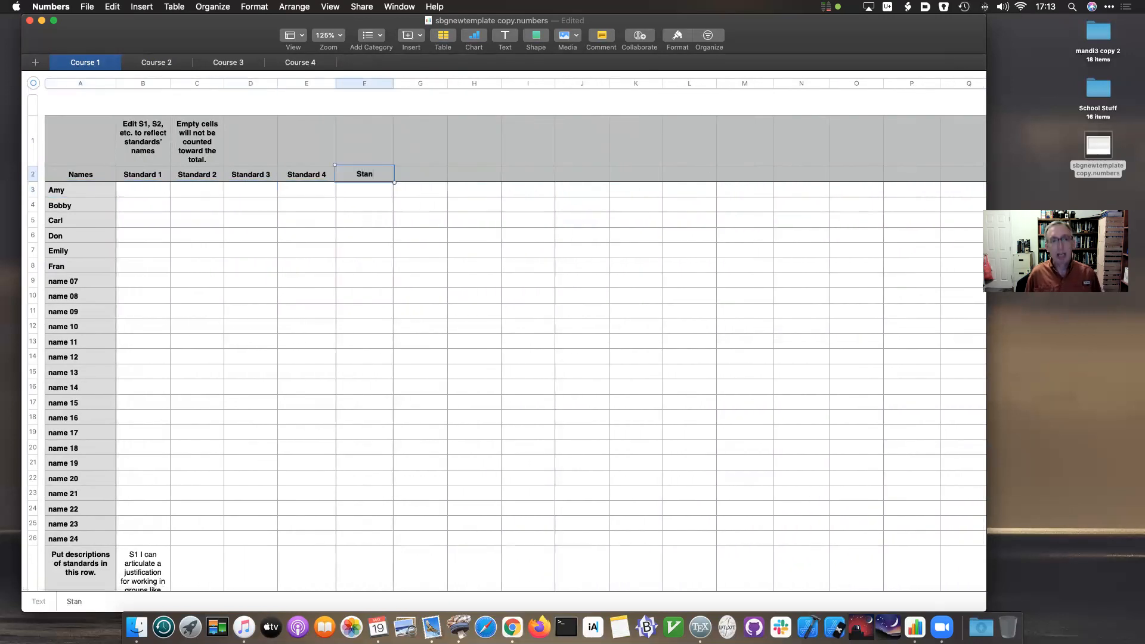
pyautogui.write('dard 5')
pyautogui.press('Return')
pyautogui.press('Up')
pyautogui.press('Right')
pyautogui.write('Standard 6')
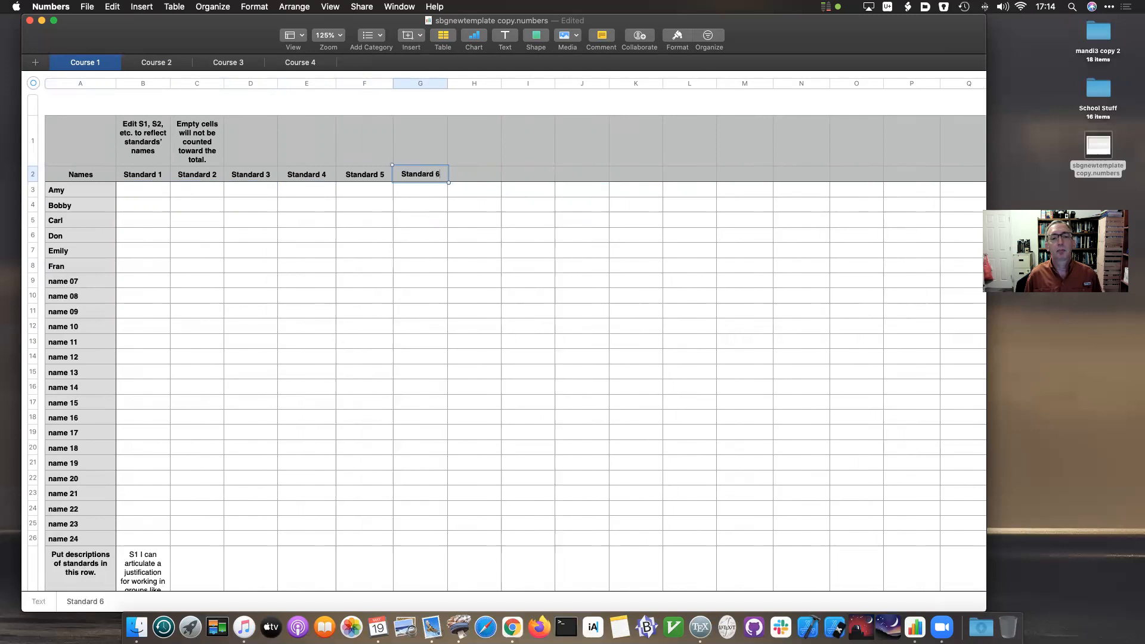
pyautogui.press('Return')
# Go along header row 2 to the grade columns and check the Number of Standards count in cell BB3.
pyautogui.press('Up')
pyautogui.press('Right')
pyautogui.press('Right')
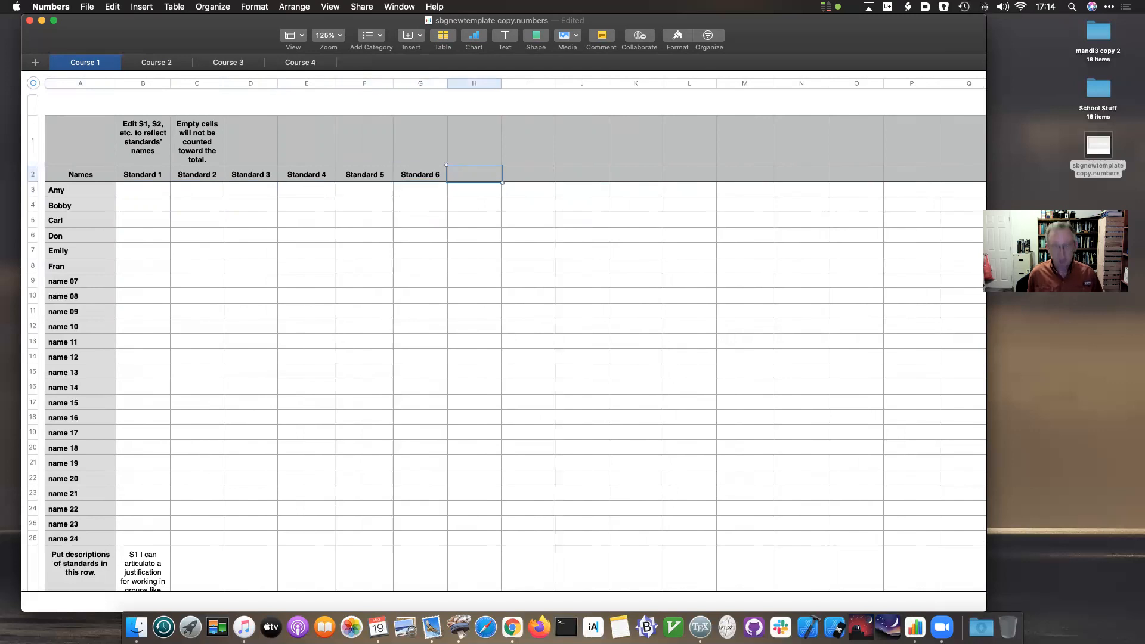
pyautogui.press('Right')
pyautogui.press('Right')
pyautogui.press('Right')
pyautogui.press('Right')
pyautogui.press('Right')
pyautogui.press('Right')
pyautogui.press('Right')
pyautogui.press('Right')
pyautogui.press('Right')
pyautogui.press('Right')
pyautogui.press('Right')
pyautogui.press('Right')
pyautogui.press('Right')
pyautogui.press('Right')
pyautogui.press('Right')
pyautogui.press('Right')
pyautogui.press('Right')
pyautogui.press('Right')
pyautogui.press('Right')
pyautogui.press('Right')
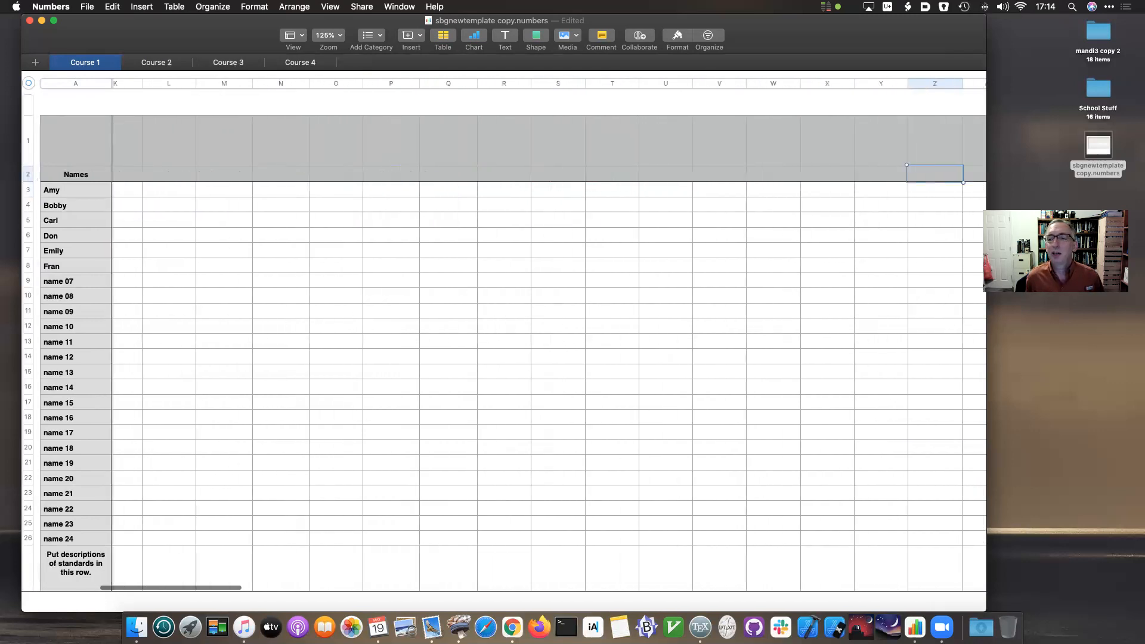
pyautogui.press('Right')
pyautogui.press('Right')
pyautogui.press('Right')
pyautogui.press('Right')
pyautogui.press('Right')
pyautogui.press('Right')
pyautogui.press('Right')
pyautogui.press('Right')
pyautogui.press('Right')
pyautogui.press('Right')
pyautogui.press('Right')
pyautogui.press('Right')
pyautogui.press('Right')
pyautogui.press('Right')
pyautogui.press('Right')
pyautogui.press('Right')
pyautogui.press('Right')
pyautogui.press('Right')
pyautogui.press('Right')
pyautogui.press('Right')
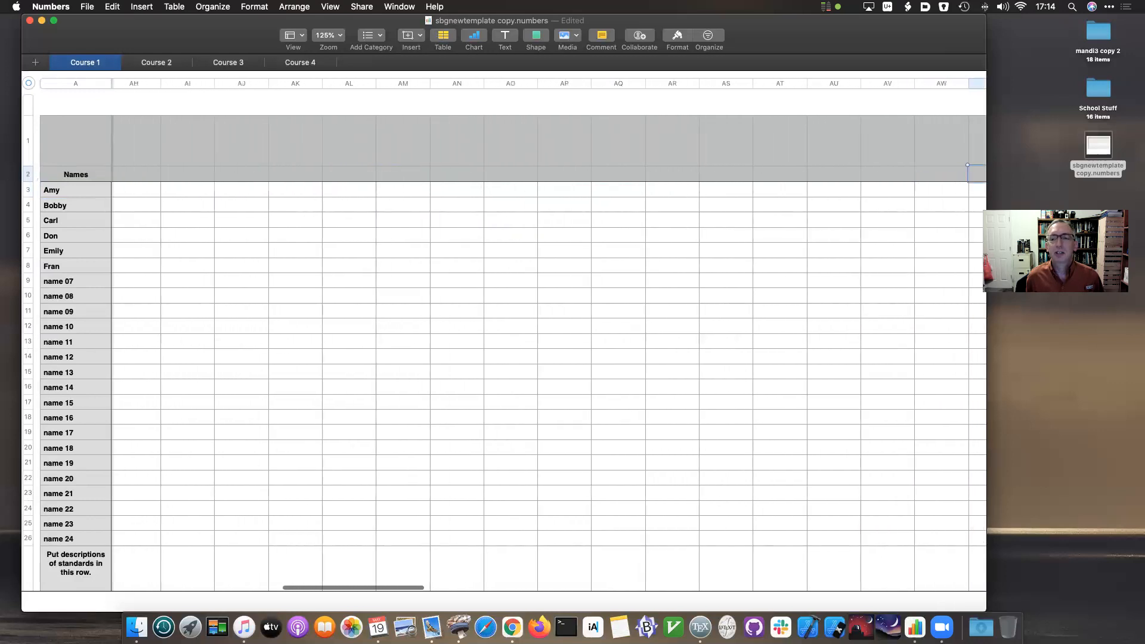
pyautogui.press('Right')
pyautogui.press('Right')
pyautogui.press('Right')
pyautogui.press('Left')
pyautogui.press('Left')
pyautogui.press('Left')
pyautogui.press('Left')
pyautogui.press('Left')
pyautogui.press('Down')
pyautogui.press('Down')
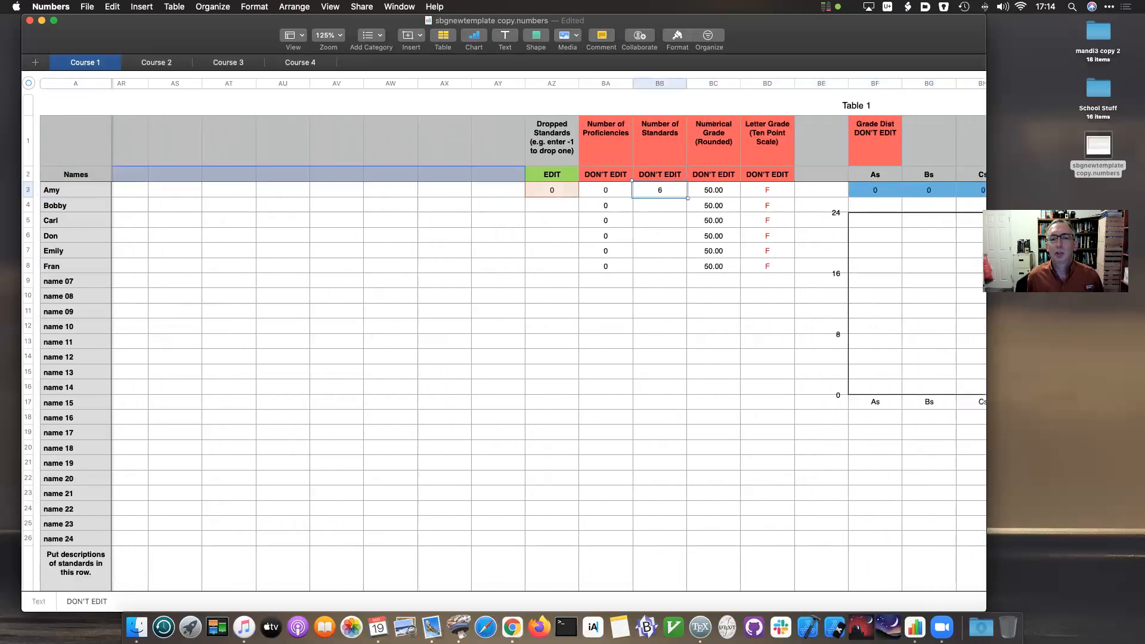
pyautogui.press('Up')
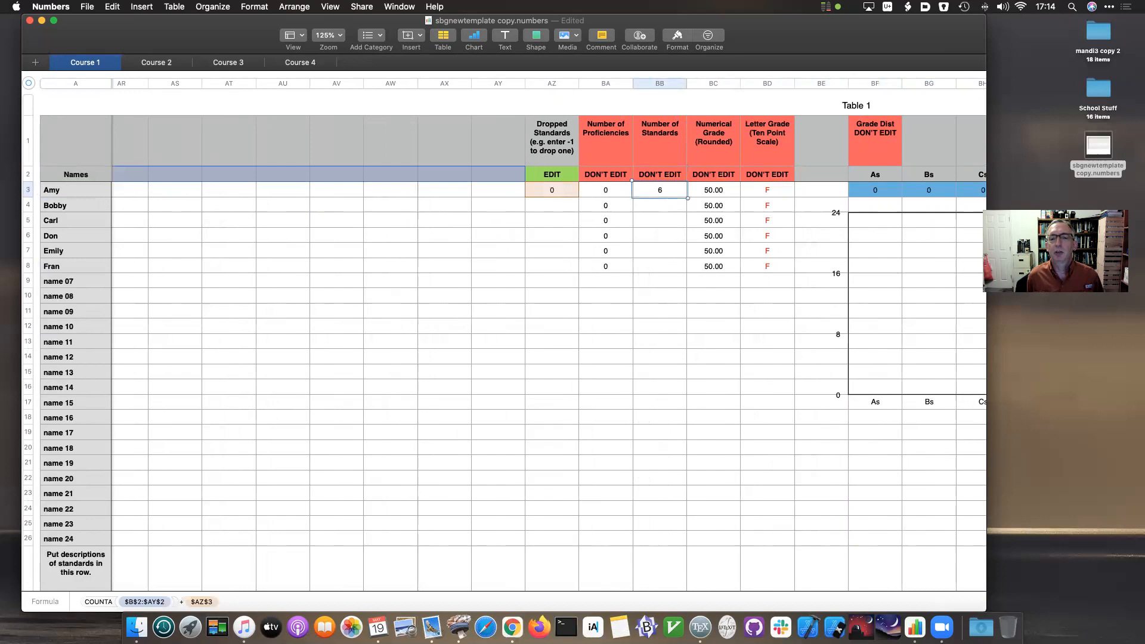
# Look through the cells below BB3 in the Number of Standards column and return to its row 2 heading.
pyautogui.press('Down')
pyautogui.press('Down')
pyautogui.press('Down')
pyautogui.press('Down')
pyautogui.press('Up')
pyautogui.press('Up')
pyautogui.press('Up')
pyautogui.press('Up')
pyautogui.press('Up')
# Review the DON'T EDIT headings in row 2 across the Number of Proficiencies, Number of Standards, Numerical Grade and Letter Grade columns.
pyautogui.press('Left')
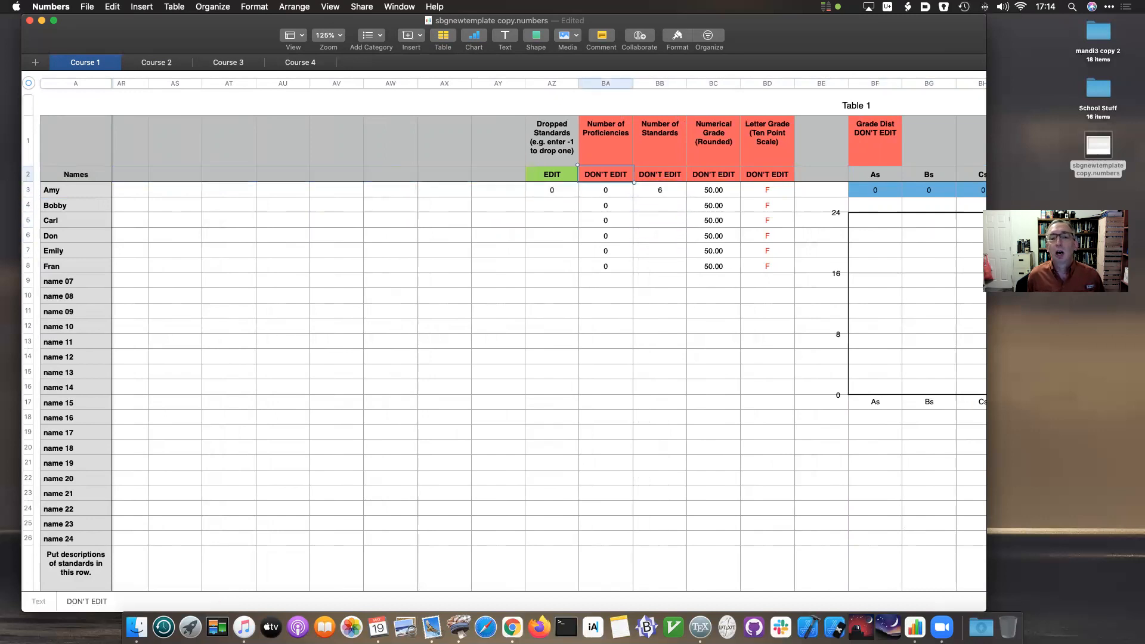
pyautogui.press('Right')
pyautogui.press('Right')
pyautogui.press('Right')
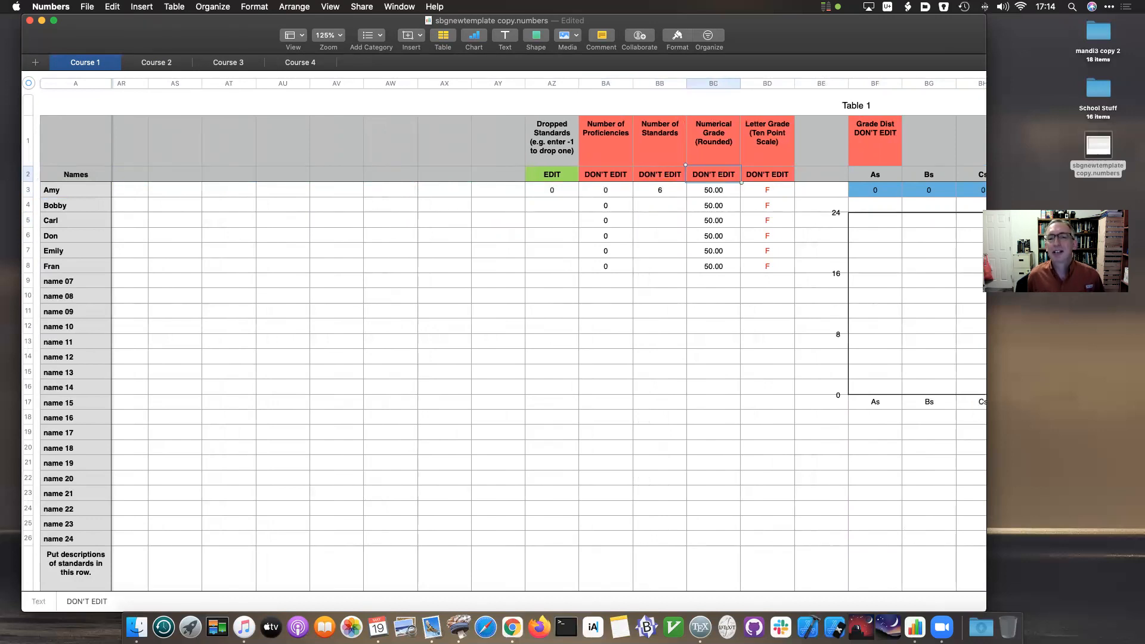
pyautogui.press('Left')
pyautogui.press('Left')
pyautogui.press('Left')
pyautogui.press('Right')
pyautogui.press('Right')
pyautogui.press('Right')
pyautogui.press('Right')
pyautogui.press('Left')
pyautogui.press('Left')
pyautogui.press('Left')
pyautogui.press('Left')
pyautogui.press('Right')
pyautogui.press('Right')
pyautogui.press('Right')
pyautogui.press('Left')
pyautogui.press('Left')
pyautogui.press('Left')
# Examine the Number of Proficiencies formulas in column BA for the listed students, returning to cell BA3.
pyautogui.press('Down')
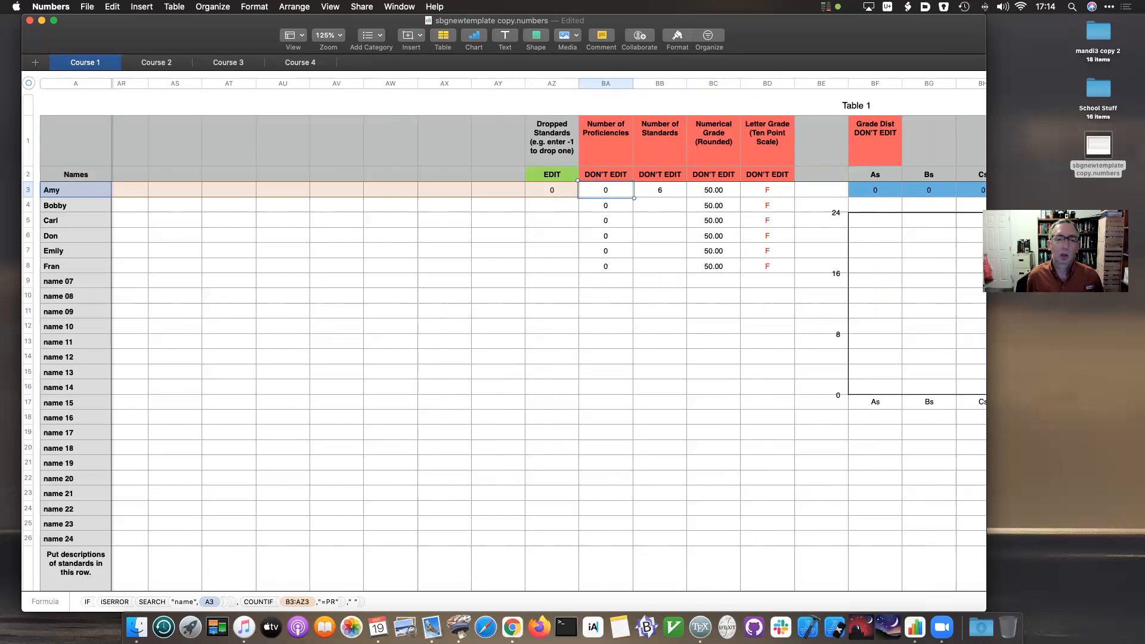
pyautogui.press('Down')
pyautogui.press('Down')
pyautogui.press('Down')
pyautogui.press('Down')
pyautogui.press('Down')
pyautogui.press('Up')
pyautogui.press('Up')
pyautogui.press('Up')
pyautogui.press('Up')
pyautogui.press('Up')
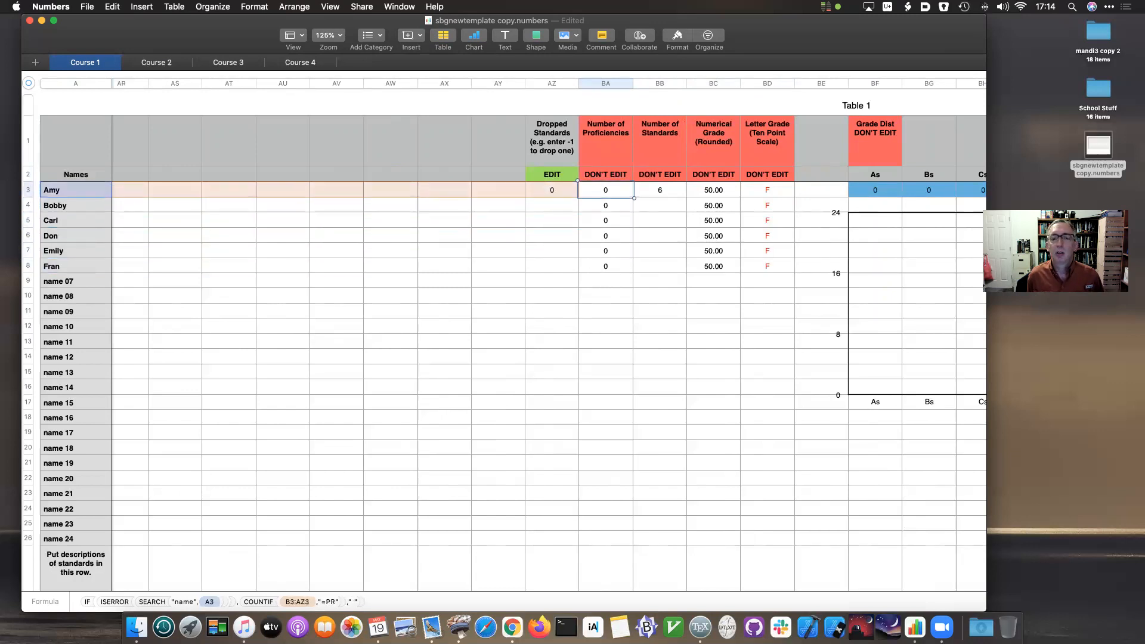
# Go across row 3 to cell BD3 and examine the Letter Grade formula with its ten-point scale.
pyautogui.press('Right')
pyautogui.press('Right')
pyautogui.press('Right')
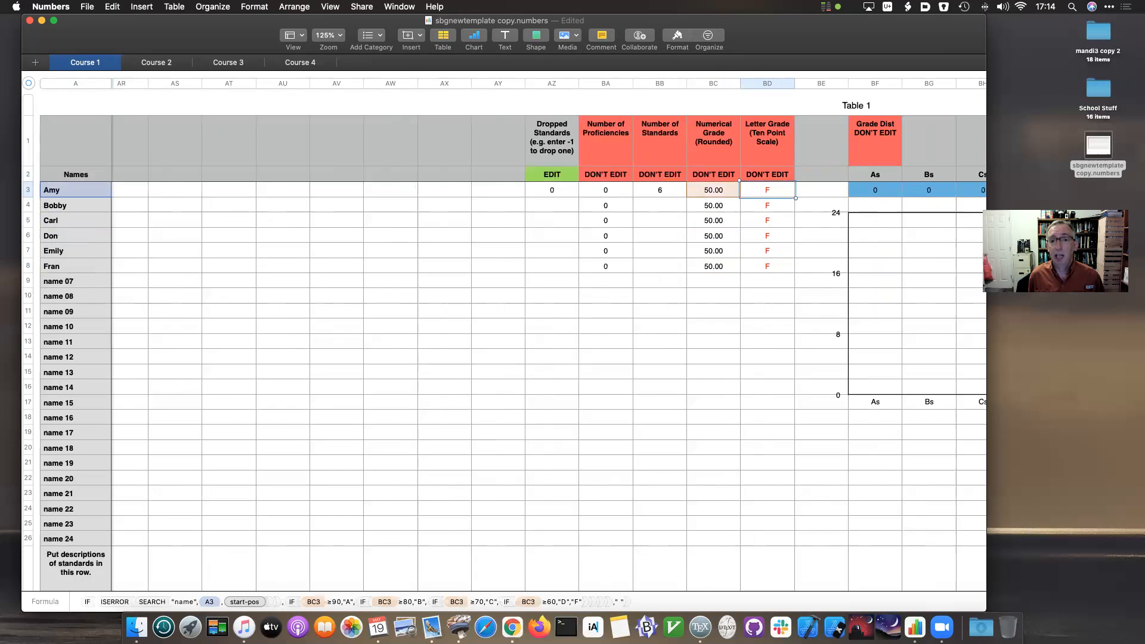
# Enter PR under Standard 1 for the six named students, in cells B3 through B8.
pyautogui.press('Left')
pyautogui.press('Left')
pyautogui.press('Left')
pyautogui.press('Left')
pyautogui.press('Left')
pyautogui.press('Left')
pyautogui.press('Left')
pyautogui.press('Left')
pyautogui.press('Left')
pyautogui.press('Left')
pyautogui.press('Left')
pyautogui.press('Left')
pyautogui.press('Left')
pyautogui.press('Left')
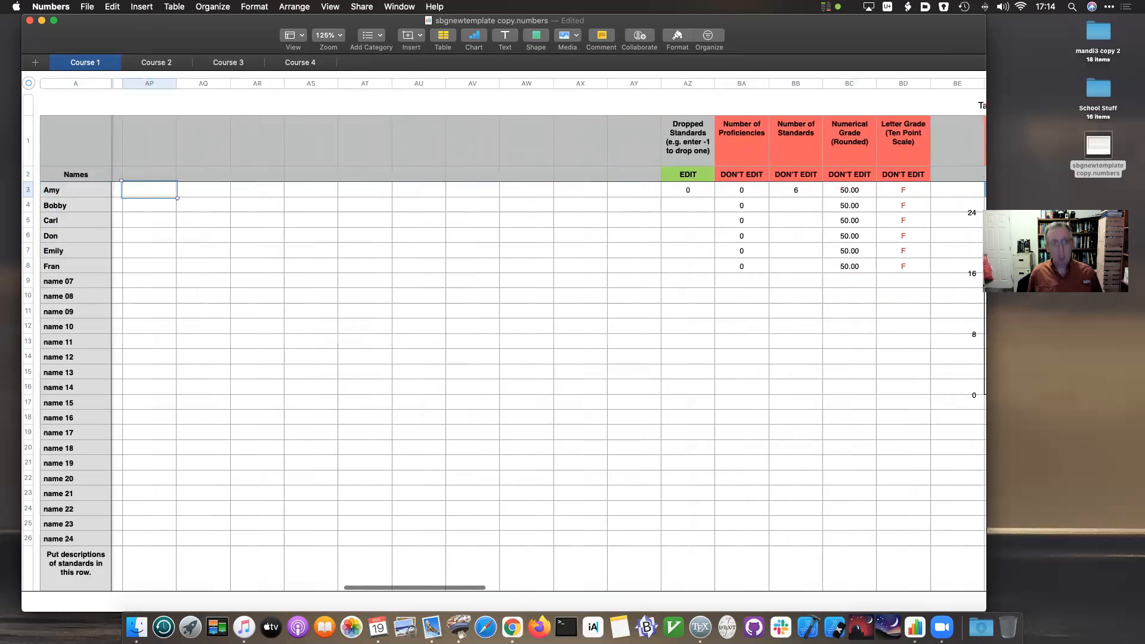
pyautogui.press('Left')
pyautogui.press('Left')
pyautogui.press('Left')
pyautogui.press('Left')
pyautogui.press('Left')
pyautogui.press('Left')
pyautogui.press('Left')
pyautogui.press('Left')
pyautogui.press('Left')
pyautogui.press('Left')
pyautogui.press('Left')
pyautogui.press('Left')
pyautogui.press('Left')
pyautogui.press('Left')
pyautogui.press('Left')
pyautogui.press('Left')
pyautogui.press('Left')
pyautogui.press('Left')
pyautogui.press('Left')
pyautogui.press('Left')
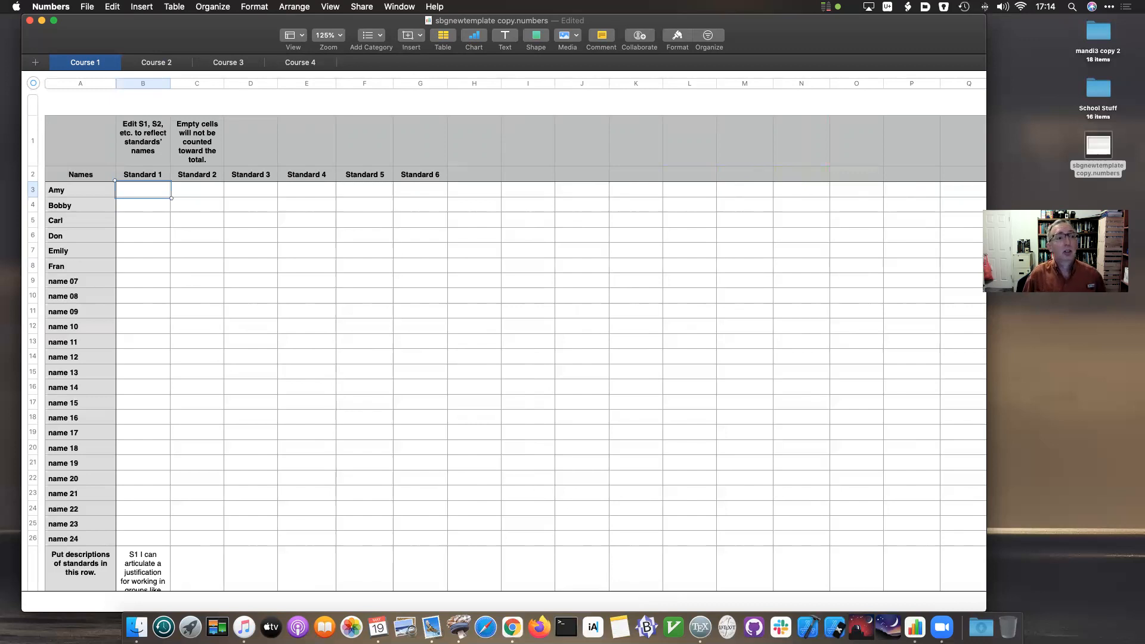
pyautogui.write('PR')
pyautogui.press('Return')
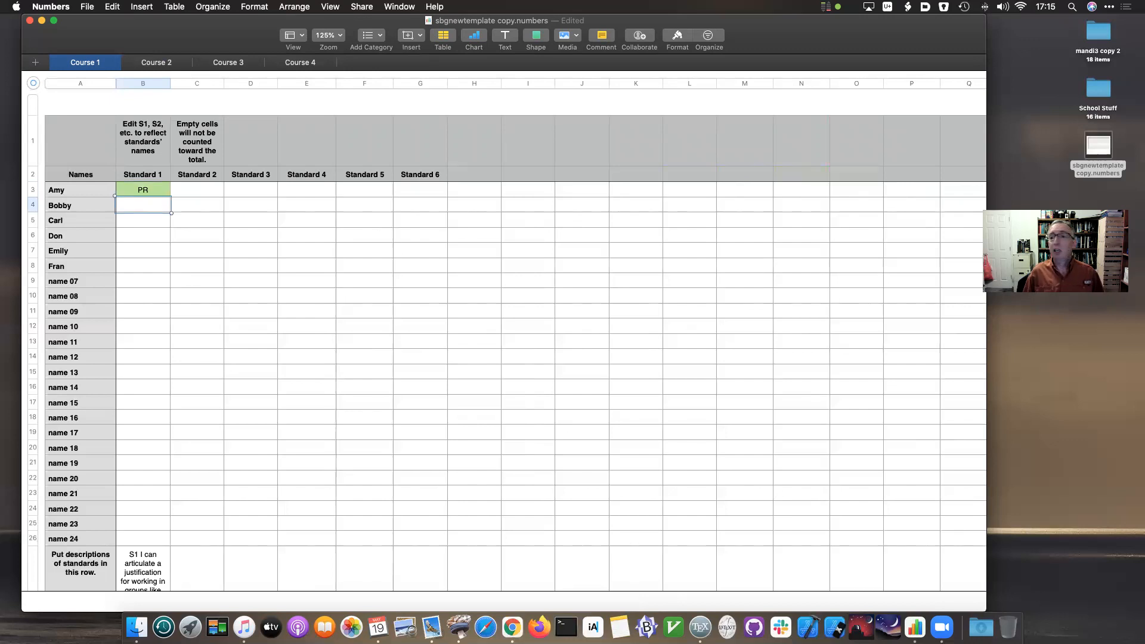
pyautogui.write('PR')
pyautogui.press('Return')
pyautogui.write('PR')
pyautogui.press('Return')
pyautogui.write('PR')
pyautogui.press('Return')
pyautogui.write('PR')
pyautogui.press('Return')
pyautogui.write('PR')
pyautogui.press('Return')
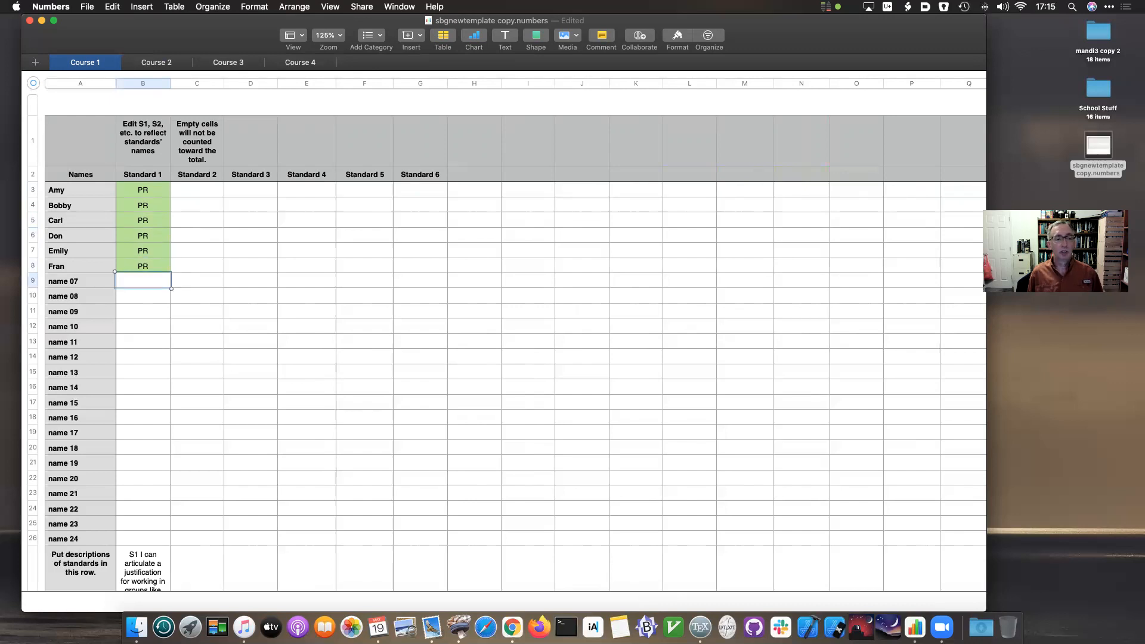
# Review the PR entries in the Standard 1 column for the named students, returning to cell B3.
pyautogui.press('Up')
pyautogui.press('Up')
pyautogui.press('Up')
pyautogui.press('Up')
pyautogui.press('Up')
pyautogui.press('Up')
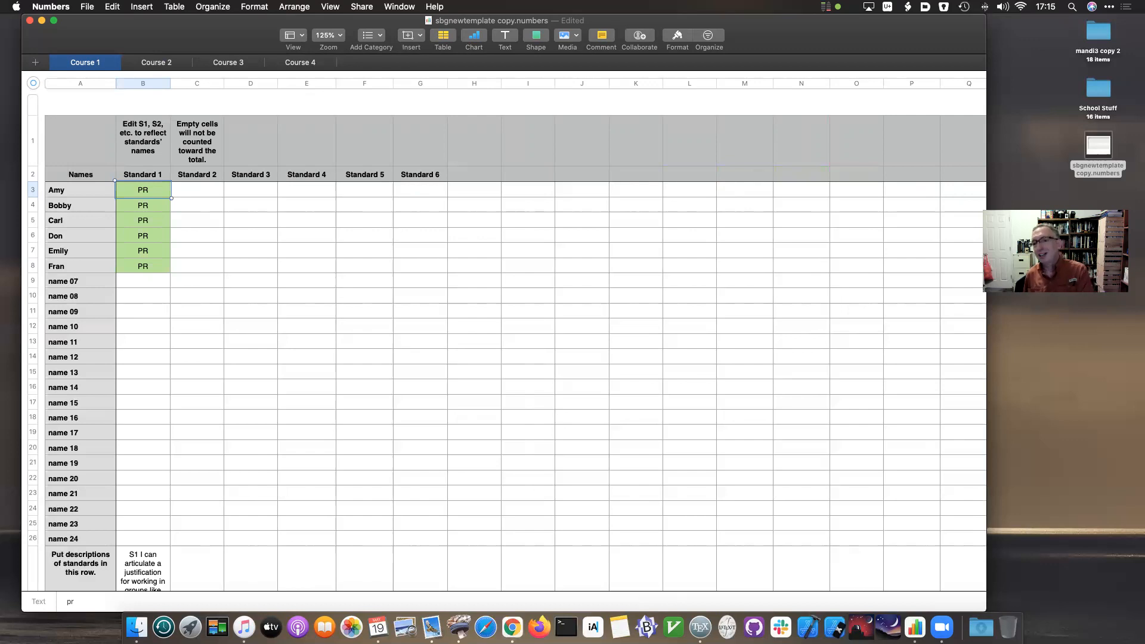
pyautogui.press('Down')
pyautogui.press('Down')
pyautogui.press('Down')
pyautogui.press('Down')
pyautogui.press('Down')
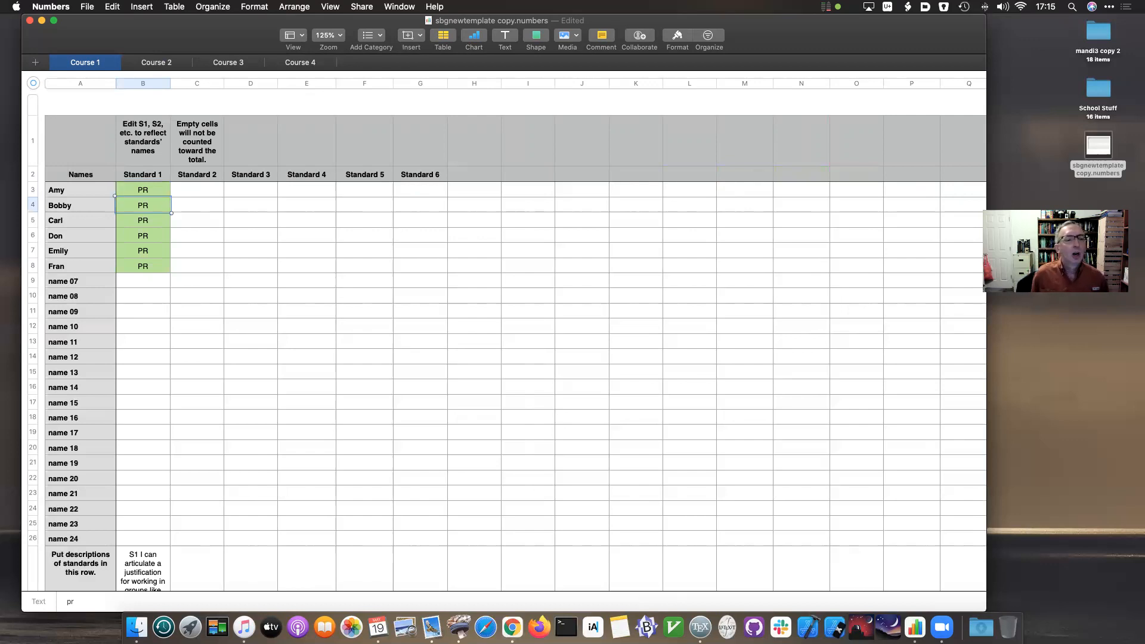
pyautogui.press('Up')
pyautogui.press('Up')
pyautogui.press('Up')
pyautogui.press('Up')
pyautogui.press('Up')
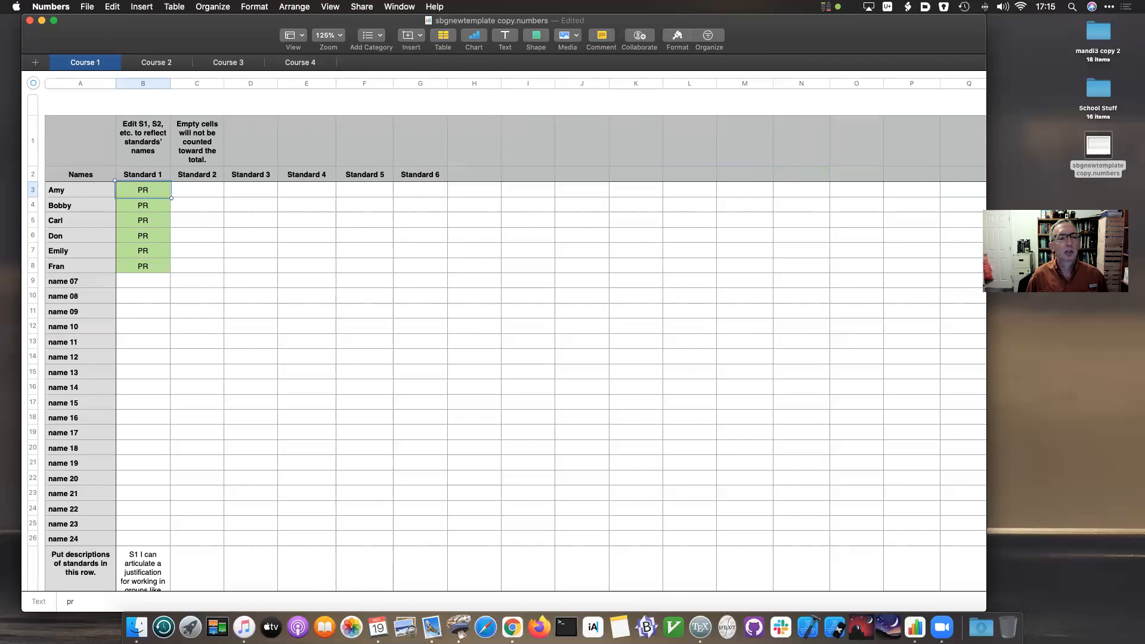
pyautogui.press('Right')
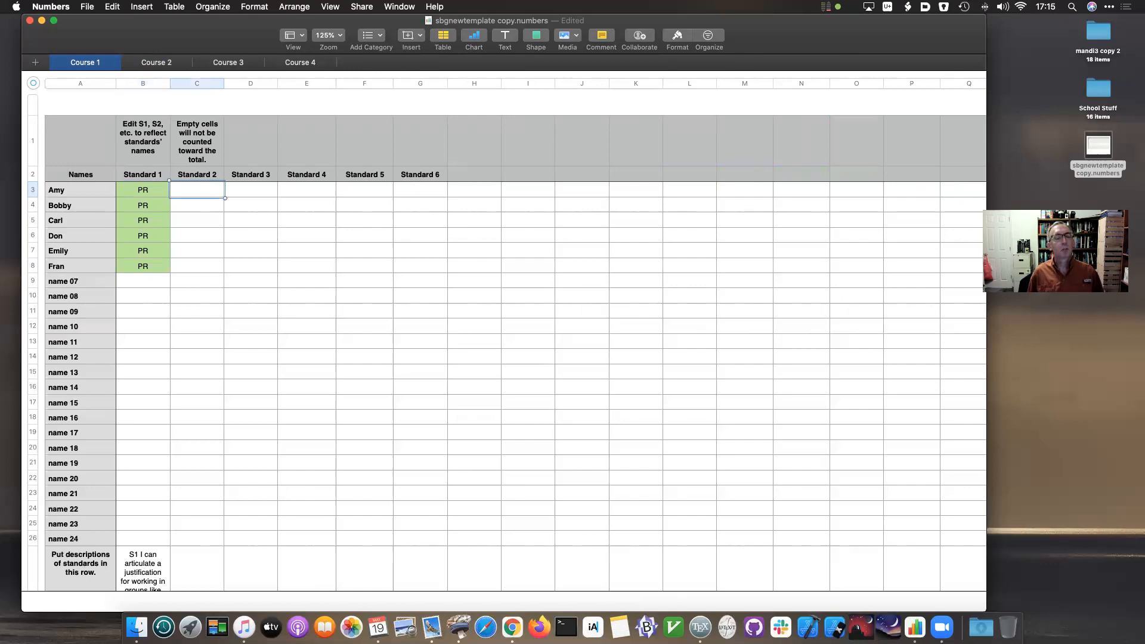
pyautogui.press('Left')
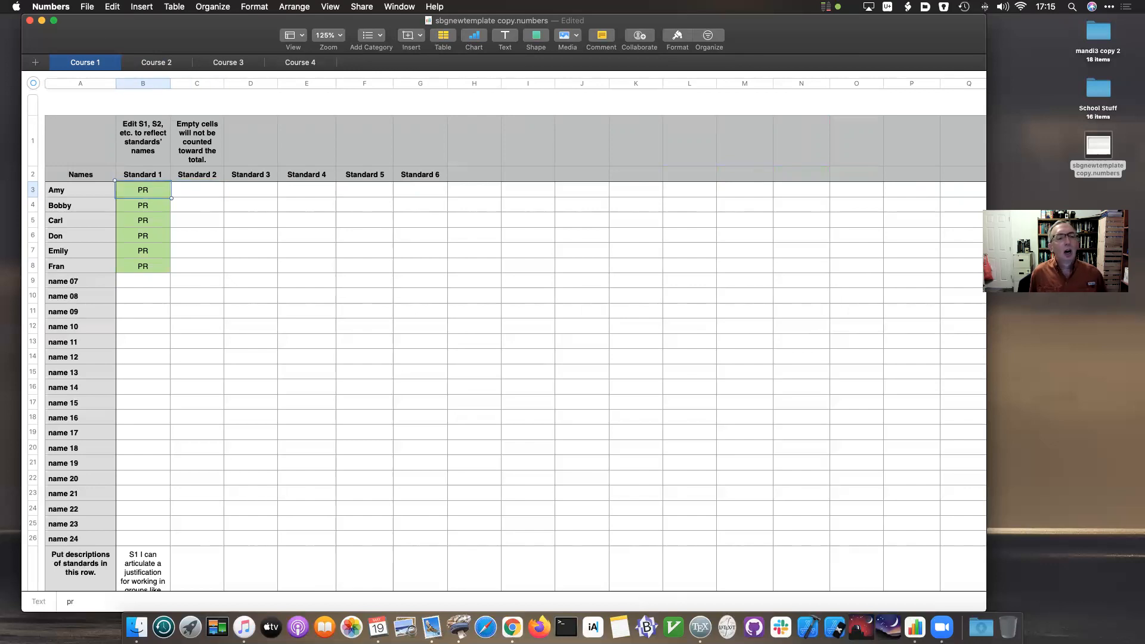
# Go across row 3 from the Standard 1 entry to cell BC3 and examine the Numerical Grade formula.
pyautogui.press('Right')
pyautogui.press('Right')
pyautogui.press('Right')
pyautogui.press('Right')
pyautogui.press('Right')
pyautogui.press('Right')
pyautogui.press('Right')
pyautogui.press('Right')
pyautogui.press('Left')
pyautogui.press('Left')
pyautogui.press('Left')
pyautogui.press('Left')
pyautogui.press('Left')
pyautogui.press('Left')
pyautogui.press('Left')
pyautogui.press('Right')
pyautogui.press('Right')
pyautogui.press('Right')
pyautogui.press('Right')
pyautogui.press('Right')
pyautogui.press('Right')
pyautogui.press('Right')
pyautogui.press('Right')
pyautogui.press('Right')
pyautogui.press('Right')
pyautogui.press('Right')
pyautogui.press('Right')
pyautogui.press('Right')
pyautogui.press('Right')
pyautogui.press('Right')
pyautogui.press('Right')
pyautogui.press('Right')
pyautogui.press('Right')
pyautogui.press('Right')
pyautogui.press('Right')
pyautogui.press('Right')
pyautogui.press('Right')
pyautogui.press('Right')
pyautogui.press('Right')
pyautogui.press('Right')
pyautogui.press('Right')
pyautogui.press('Right')
pyautogui.press('Right')
pyautogui.press('Right')
pyautogui.press('Right')
pyautogui.press('Right')
pyautogui.press('Right')
pyautogui.press('Right')
pyautogui.press('Right')
pyautogui.press('Right')
pyautogui.press('Right')
pyautogui.press('Right')
pyautogui.press('Right')
pyautogui.press('Right')
pyautogui.press('Right')
pyautogui.press('Right')
pyautogui.press('Right')
pyautogui.press('Right')
pyautogui.press('Right')
pyautogui.press('Right')
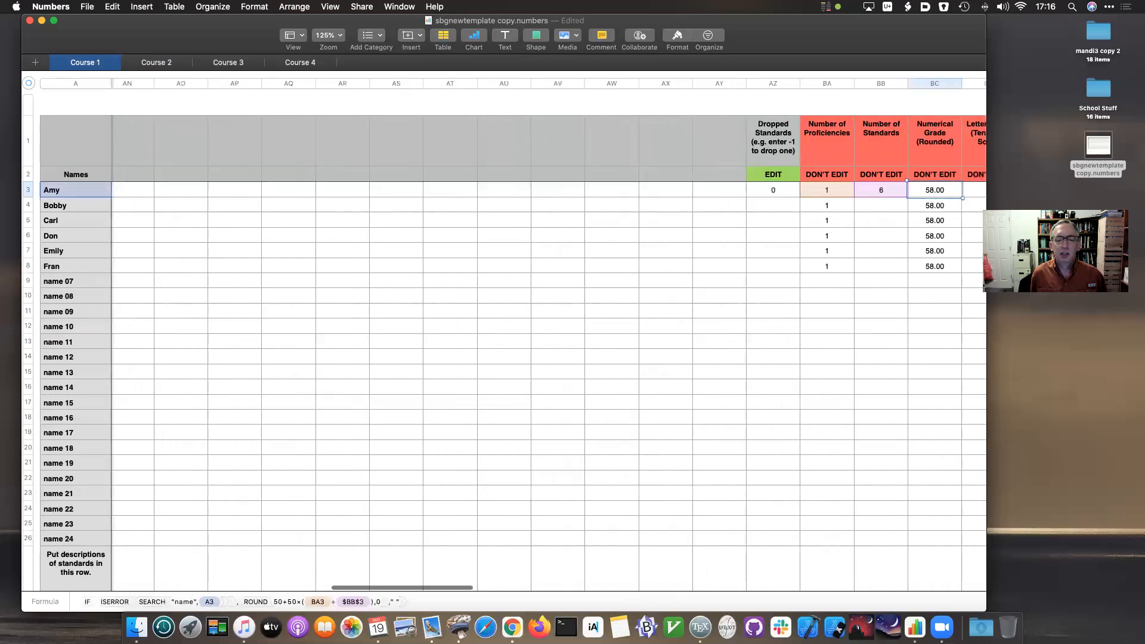
# Look over the Letter Grade and Grade Dist columns in row 3 and return to the Number of Standards cell BB3.
pyautogui.press('Right')
pyautogui.press('Right')
pyautogui.press('Right')
pyautogui.press('Right')
pyautogui.press('Right')
pyautogui.press('Right')
pyautogui.press('Left')
pyautogui.press('Left')
pyautogui.press('Left')
pyautogui.press('Left')
pyautogui.press('Left')
pyautogui.press('Left')
pyautogui.press('Left')
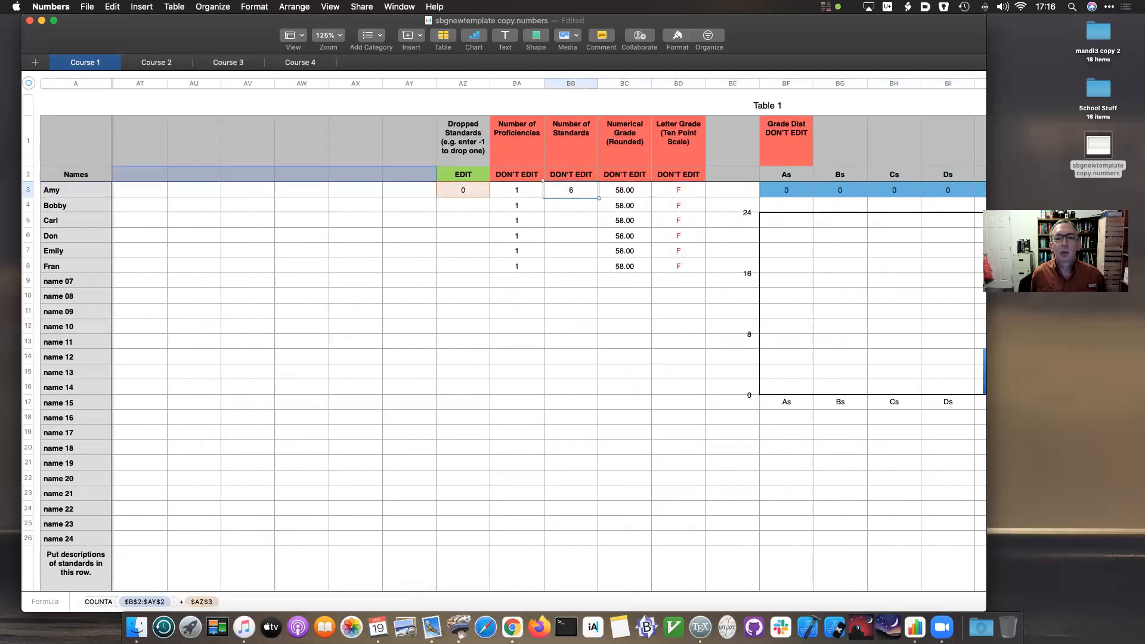
# Review the Number of Proficiencies column down to row 8, and the Numerical Grade column back up to cell BC3.
pyautogui.press('Left')
pyautogui.press('Down')
pyautogui.press('Down')
pyautogui.press('Down')
pyautogui.press('Down')
pyautogui.press('Down')
pyautogui.press('Right')
pyautogui.press('Right')
pyautogui.press('Up')
pyautogui.press('Up')
pyautogui.press('Up')
pyautogui.press('Up')
pyautogui.press('Up')
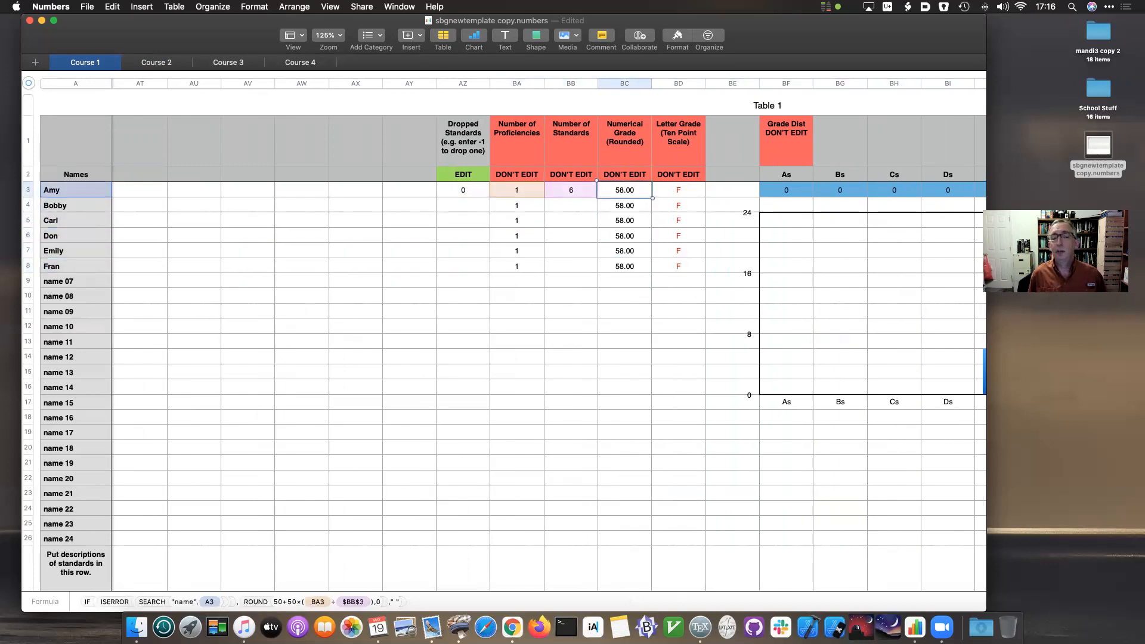
# Compare the Letter Grade, Numerical Grade and Number of Standards cells in row 3, finishing on the Number of Proficiencies formula in BA3.
pyautogui.press('Right')
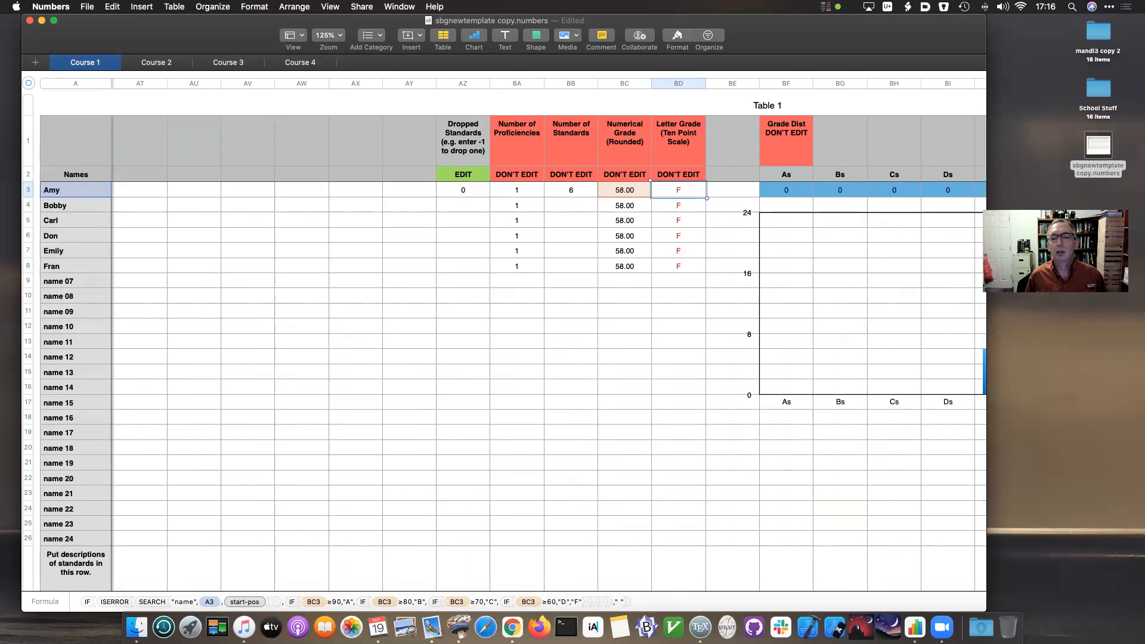
pyautogui.press('Left')
pyautogui.press('Left')
pyautogui.press('Right')
pyautogui.press('Right')
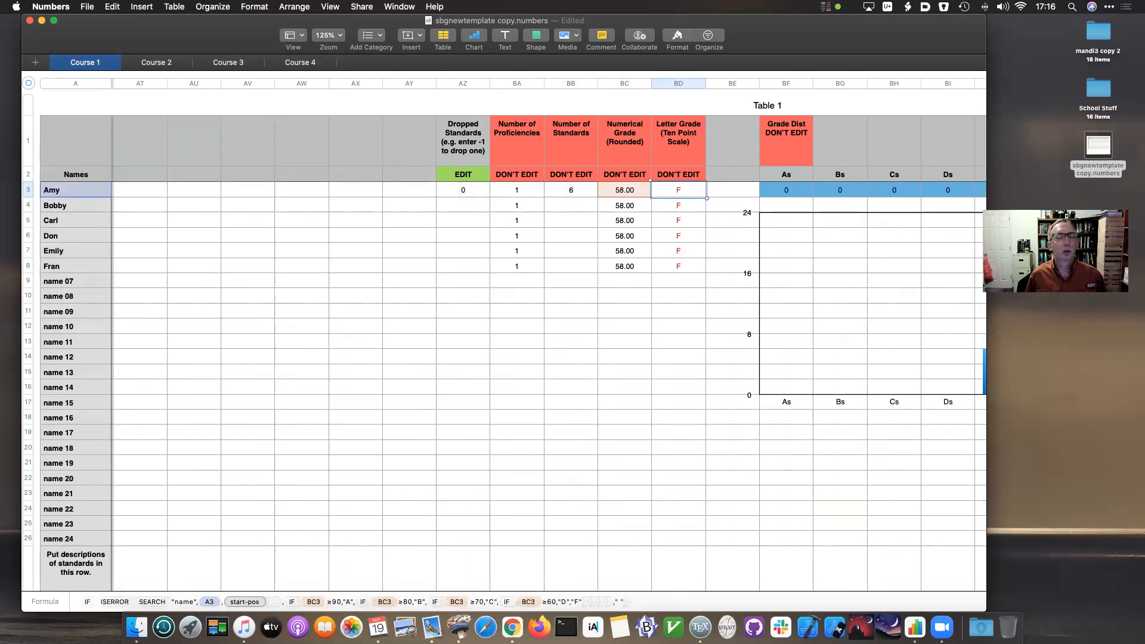
pyautogui.press('Left')
pyautogui.press('Left')
pyautogui.press('Left')
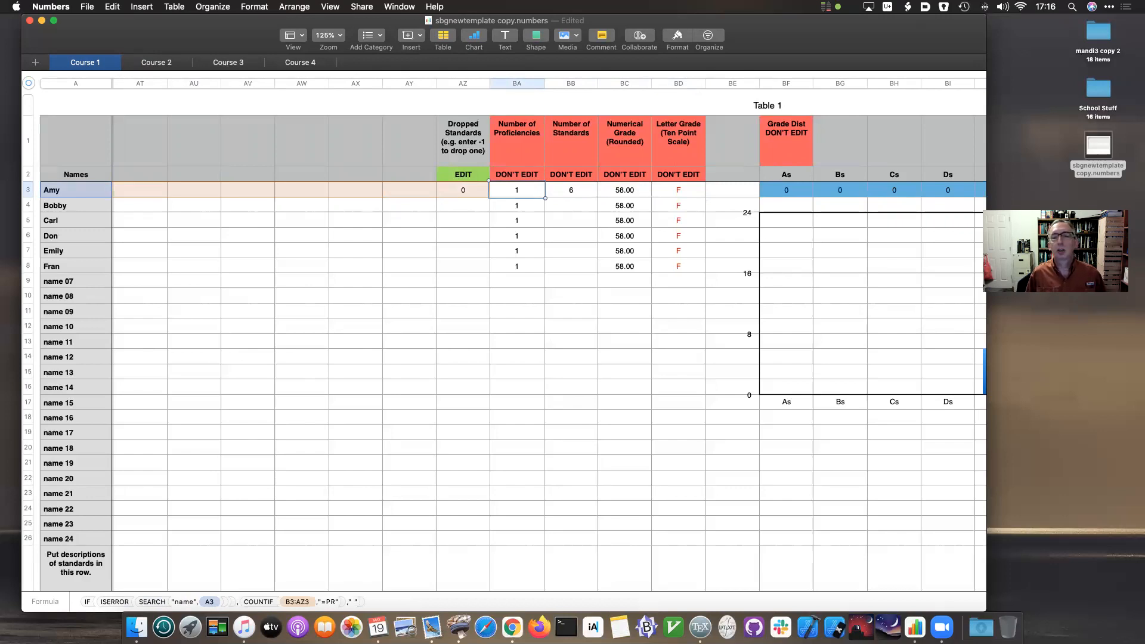
# Examine the row 3 cells around Number of Proficiencies, from Dropped Standards to Numerical Grade, ending on cell BA3.
pyautogui.press('Right')
pyautogui.press('Right')
pyautogui.press('Left')
pyautogui.press('Left')
pyautogui.press('Left')
pyautogui.press('Left')
pyautogui.press('Left')
pyautogui.press('Right')
pyautogui.press('Right')
pyautogui.press('Right')
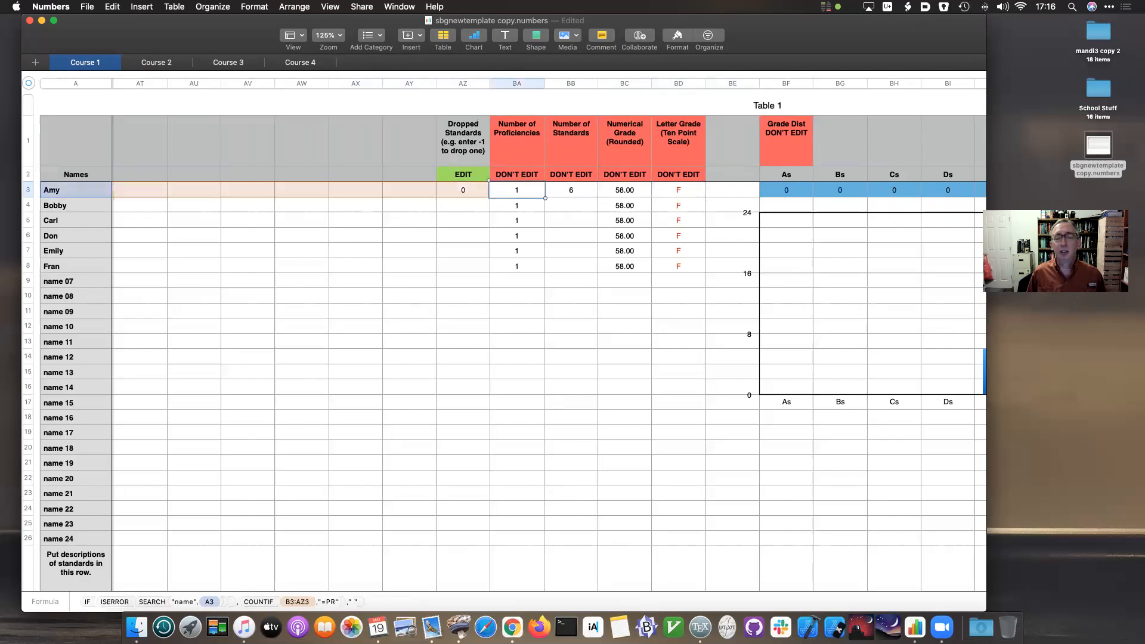
# Review the students' Number of Proficiencies cells below row 3 and return to cell BA3.
pyautogui.press('Down')
pyautogui.press('Down')
pyautogui.press('Down')
pyautogui.press('Down')
pyautogui.press('Down')
pyautogui.press('Up')
pyautogui.press('Up')
pyautogui.press('Up')
pyautogui.press('Up')
pyautogui.press('Up')
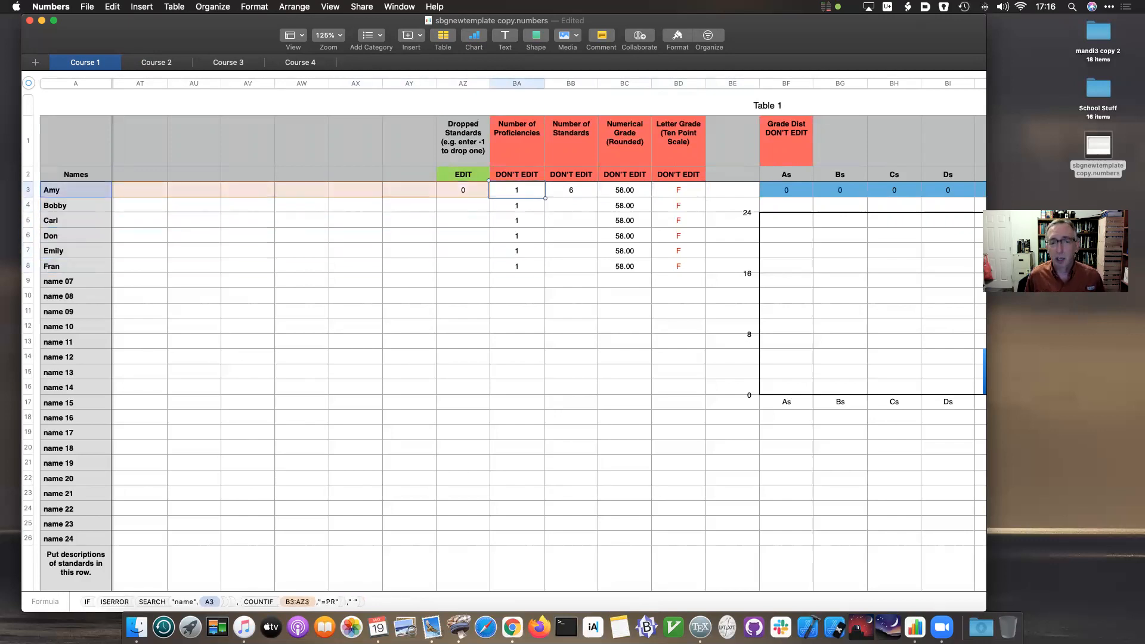
# Enter DE as the Standard 2 mark for all six students in rows 3 to 8.
pyautogui.press('super+Left')
pyautogui.press('Right')
pyautogui.press('Right')
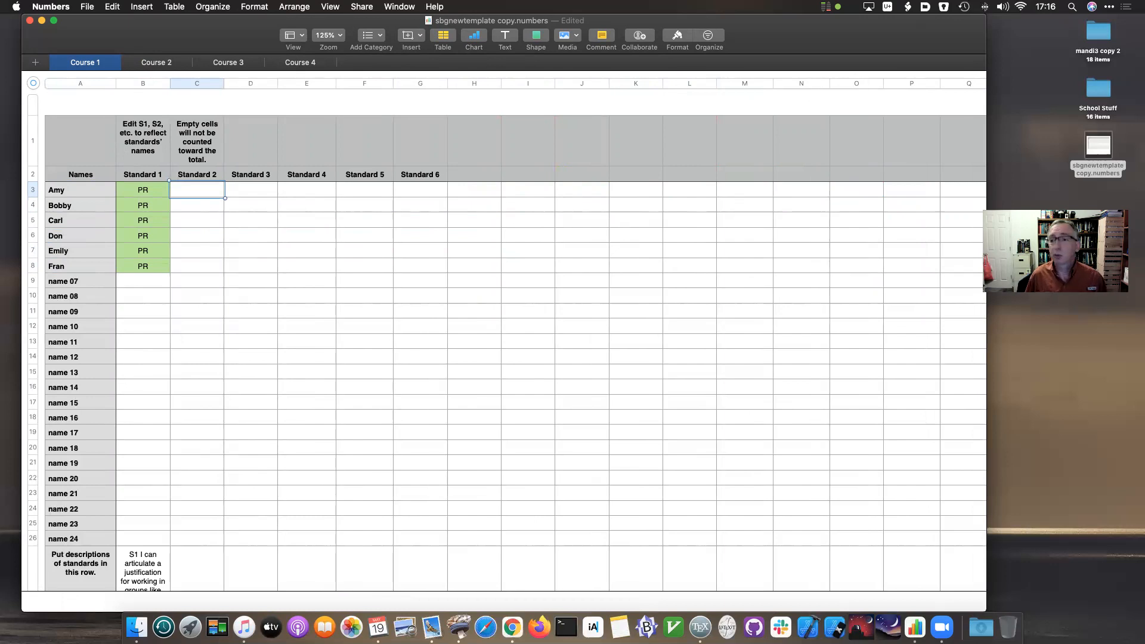
pyautogui.write('DE')
pyautogui.press('Return')
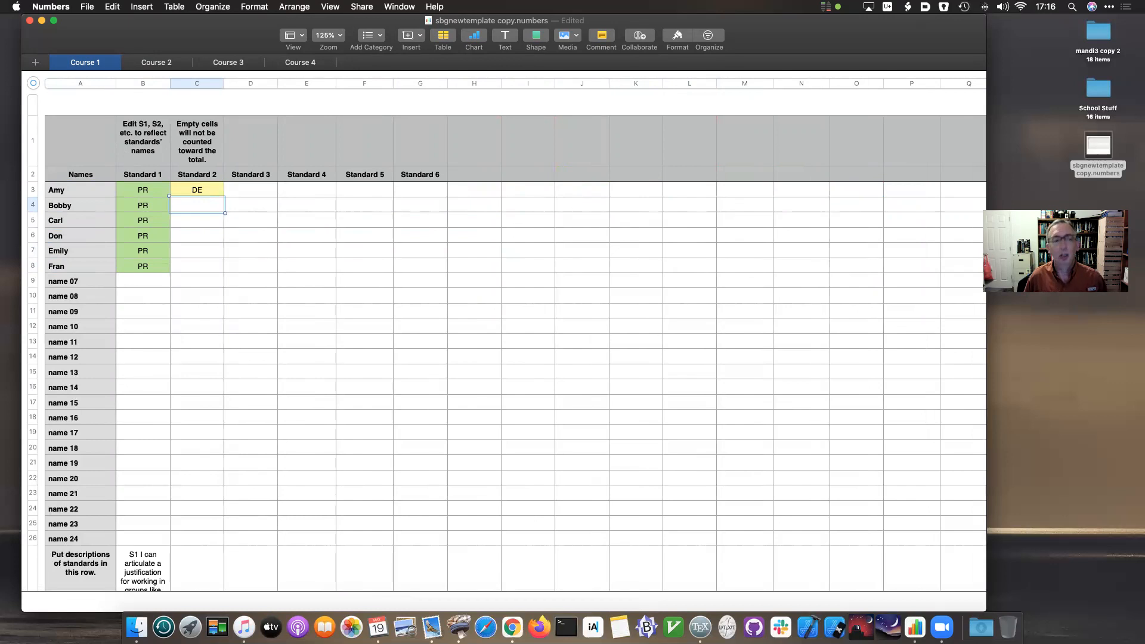
pyautogui.write('DE')
pyautogui.press('Return')
pyautogui.write('DE')
pyautogui.press('Return')
pyautogui.write('DE')
pyautogui.press('Return')
pyautogui.write('DE')
pyautogui.press('Return')
pyautogui.write('DE')
pyautogui.press('Return')
# Enter NY as the Standard 3 mark for the first student in row 3.
pyautogui.press('Up')
pyautogui.press('Up')
pyautogui.press('Up')
pyautogui.press('Up')
pyautogui.press('Up')
pyautogui.press('Up')
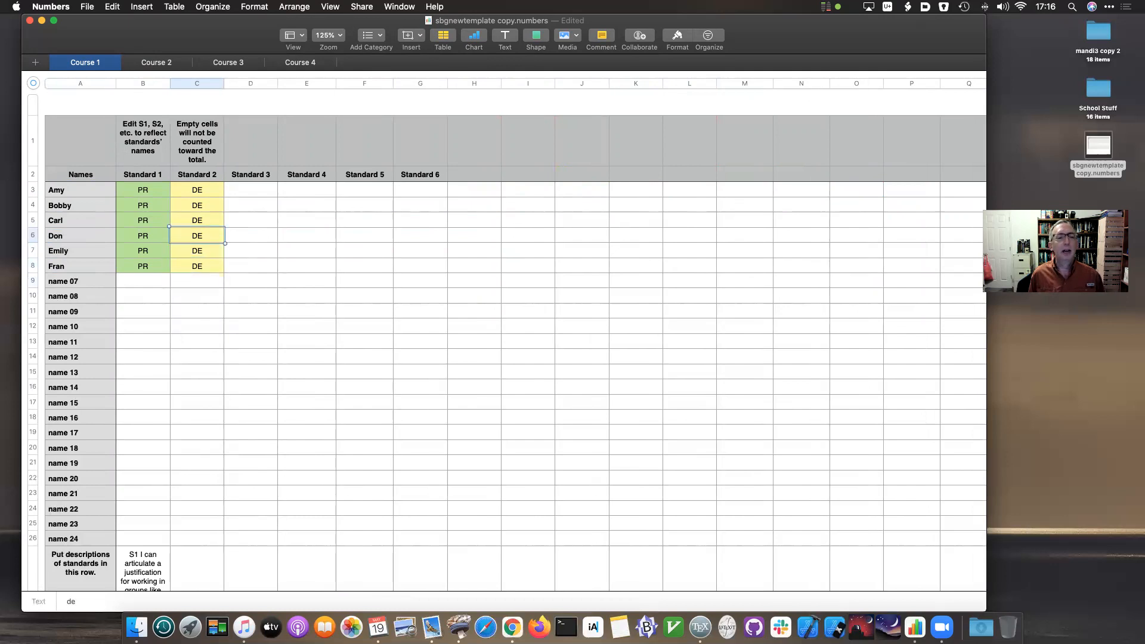
pyautogui.press('Right')
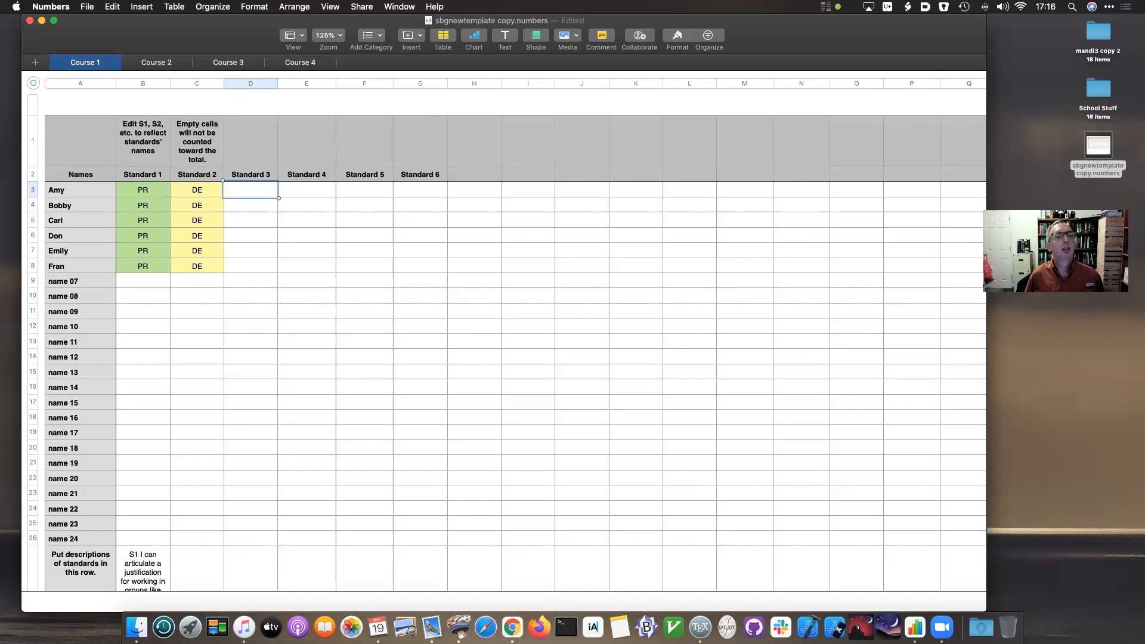
pyautogui.write('NT')
pyautogui.press('Return')
pyautogui.press('Up')
pyautogui.write('ny')
pyautogui.press('Return')
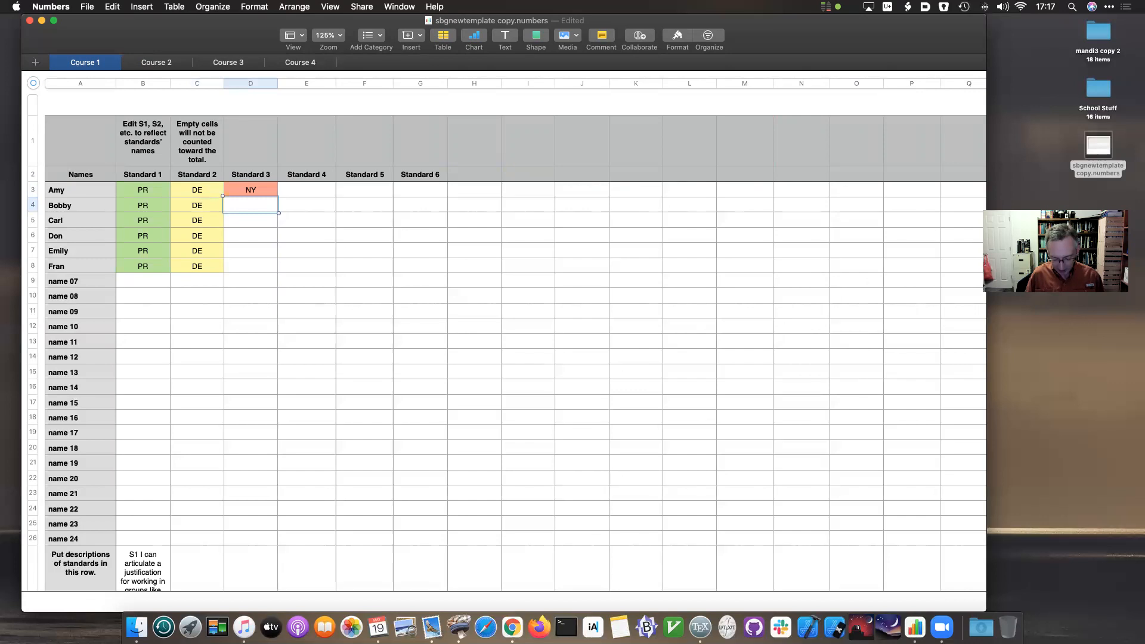
# Enter NY as the Standard 3 mark for the remaining five students in rows 4 to 8.
pyautogui.write('ny')
pyautogui.press('Return')
pyautogui.write('ny')
pyautogui.press('Return')
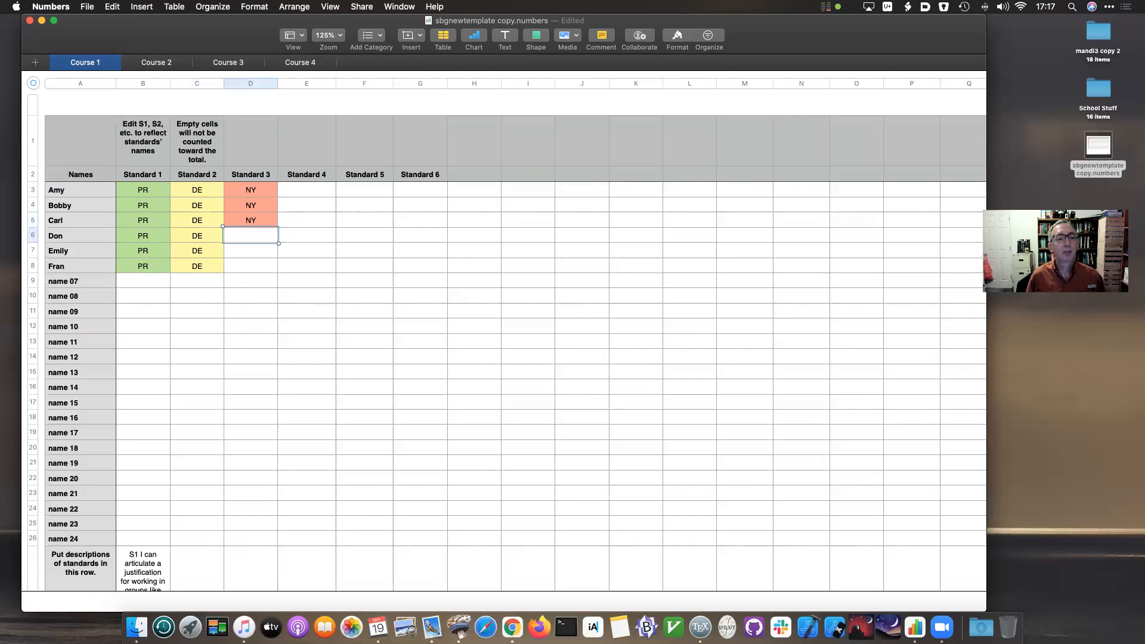
pyautogui.write('ny')
pyautogui.press('Return')
pyautogui.write('ny')
pyautogui.press('Return')
pyautogui.write('ny')
pyautogui.press('Return')
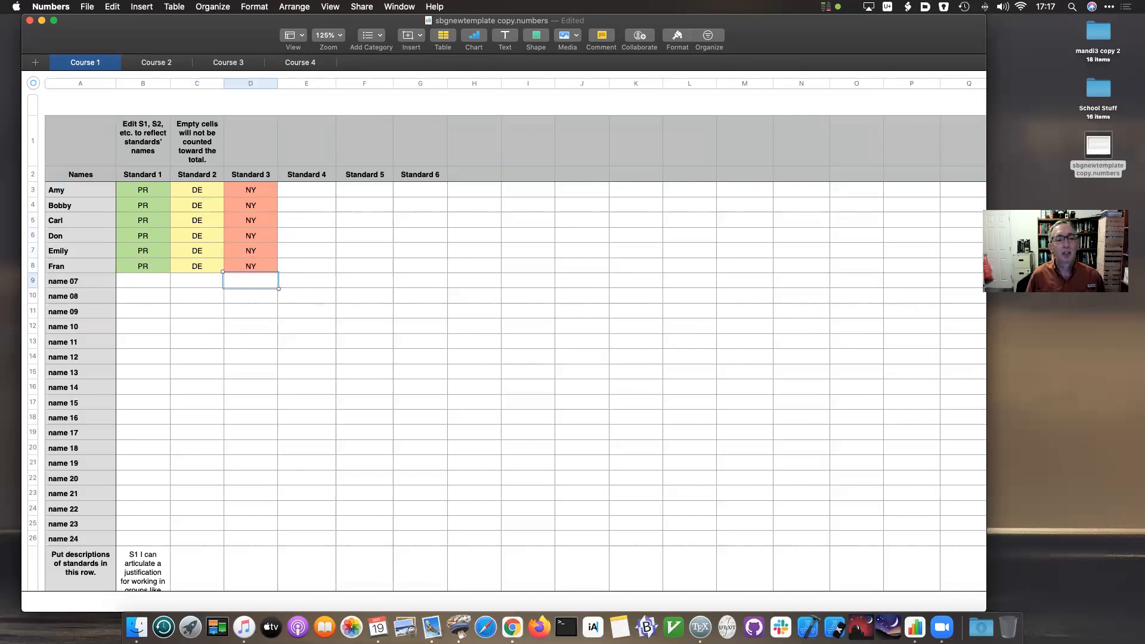
# Go across row 3 from the entered marks to cell BA3 and examine the Number of Proficiencies formula.
pyautogui.press('Up')
pyautogui.press('Up')
pyautogui.press('Up')
pyautogui.press('Up')
pyautogui.press('Up')
pyautogui.press('Up')
pyautogui.press('Left')
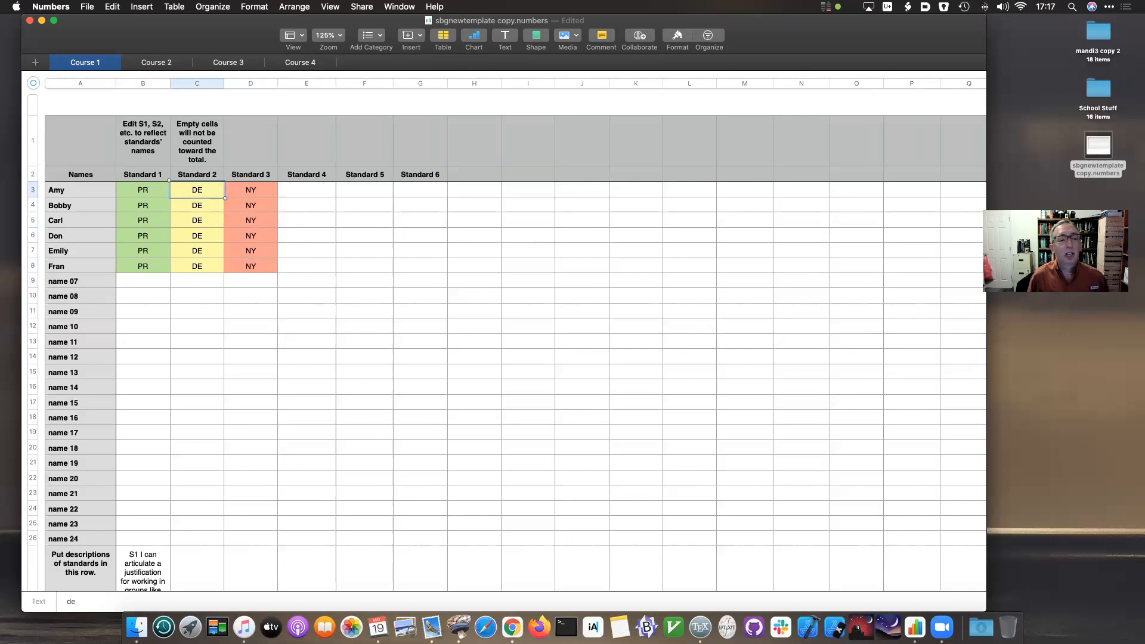
pyautogui.press('Right')
pyautogui.press('Right')
pyautogui.press('Right')
pyautogui.press('Right')
pyautogui.press('Right')
pyautogui.press('Right')
pyautogui.press('Right')
pyautogui.press('Right')
pyautogui.press('Right')
pyautogui.press('Right')
pyautogui.press('Right')
pyautogui.press('Right')
pyautogui.press('Right')
pyautogui.press('Right')
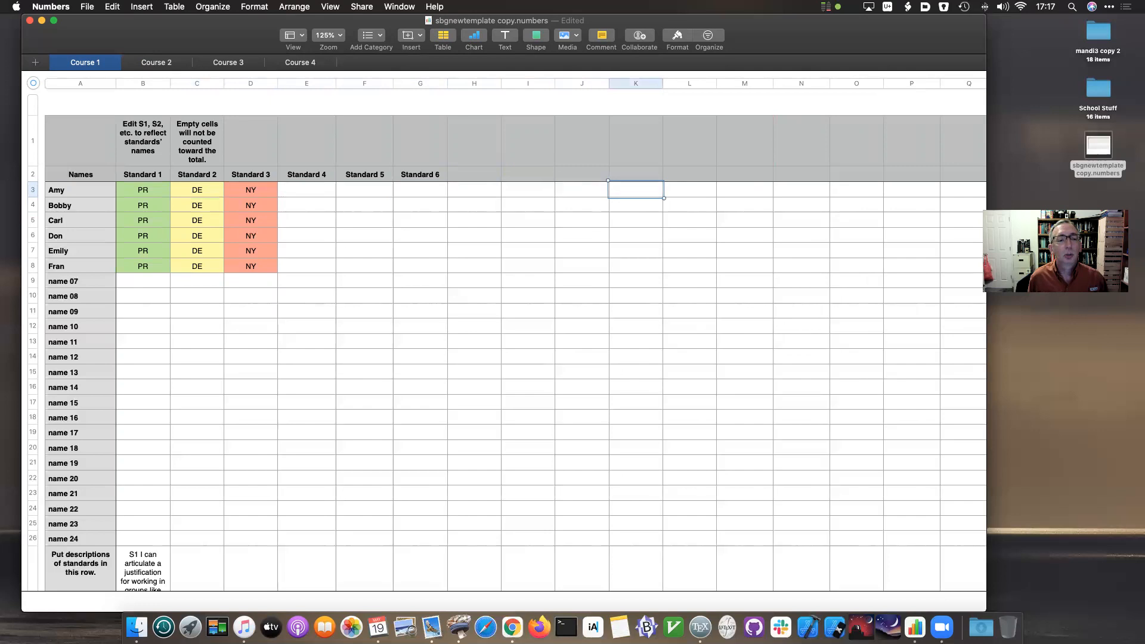
pyautogui.press('Right')
pyautogui.press('Right')
pyautogui.press('Right')
pyautogui.press('Right')
pyautogui.press('Right')
pyautogui.press('Right')
pyautogui.press('Right')
pyautogui.press('Right')
pyautogui.press('Right')
pyautogui.press('Right')
pyautogui.press('Right')
pyautogui.press('Right')
pyautogui.press('Right')
pyautogui.press('Right')
pyautogui.press('Right')
pyautogui.press('Right')
pyautogui.press('Right')
pyautogui.press('Right')
pyautogui.press('Right')
pyautogui.press('Right')
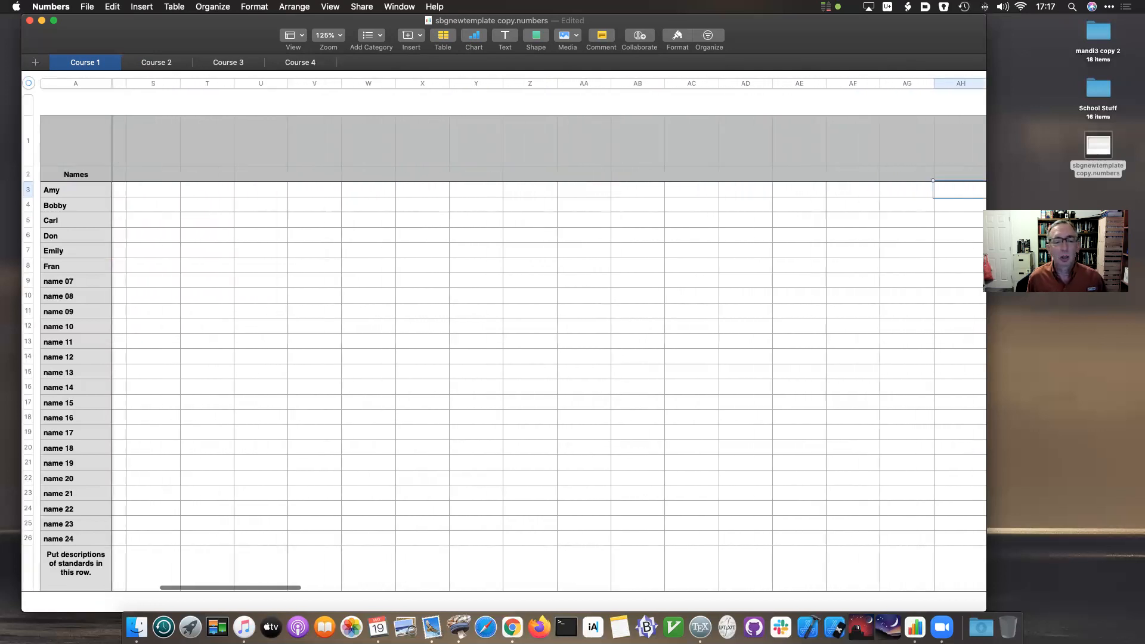
pyautogui.press('Right')
pyautogui.press('Right')
pyautogui.press('Right')
pyautogui.press('Right')
pyautogui.press('Right')
pyautogui.press('Right')
pyautogui.press('Right')
pyautogui.press('Right')
pyautogui.press('Right')
pyautogui.press('Right')
pyautogui.press('Right')
pyautogui.press('Right')
pyautogui.press('Right')
pyautogui.press('Right')
pyautogui.press('Right')
pyautogui.press('Right')
pyautogui.press('Right')
pyautogui.press('Right')
pyautogui.press('Right')
pyautogui.press('Right')
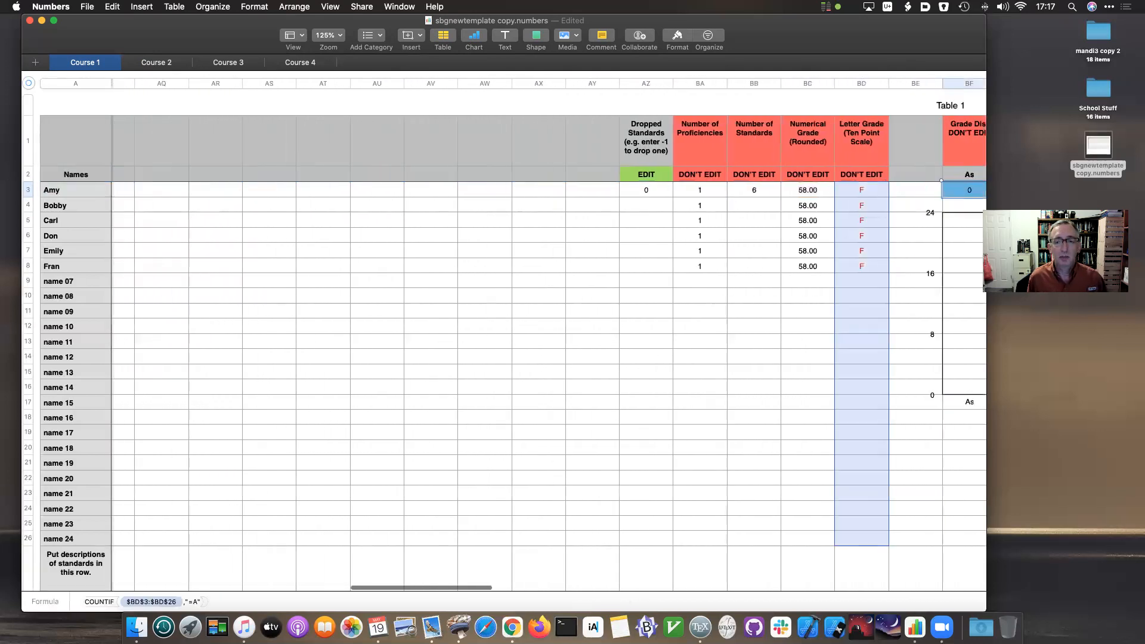
pyautogui.press('Left')
pyautogui.press('Left')
pyautogui.press('Left')
pyautogui.press('Left')
pyautogui.press('Left')
pyautogui.press('Left')
pyautogui.press('Left')
pyautogui.press('Left')
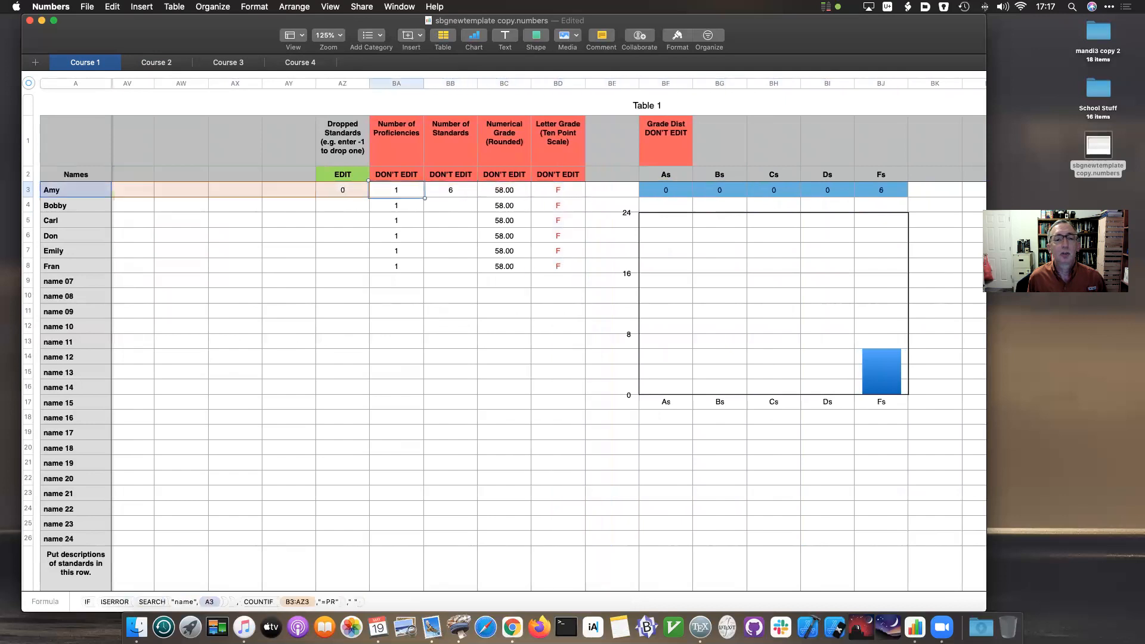
# Check how the DE and NY marks are counted by looking down the Number of Proficiencies column and back to row 3.
pyautogui.press('Down')
pyautogui.press('Down')
pyautogui.press('Down')
pyautogui.press('Down')
pyautogui.press('Down')
pyautogui.press('Up')
pyautogui.press('Up')
pyautogui.press('Up')
pyautogui.press('Up')
pyautogui.press('Up')
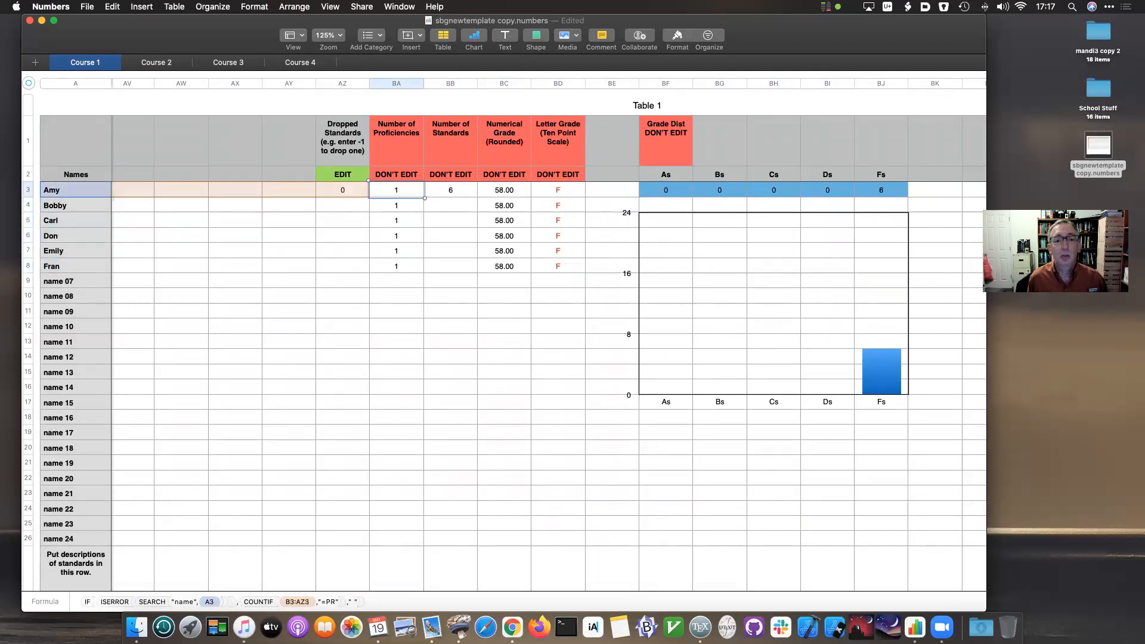
# Return to the marks in row 3 and compare the Standard 2 and Standard 3 entries.
pyautogui.press('Left')
pyautogui.press('super+Left')
pyautogui.press('Right')
pyautogui.press('Right')
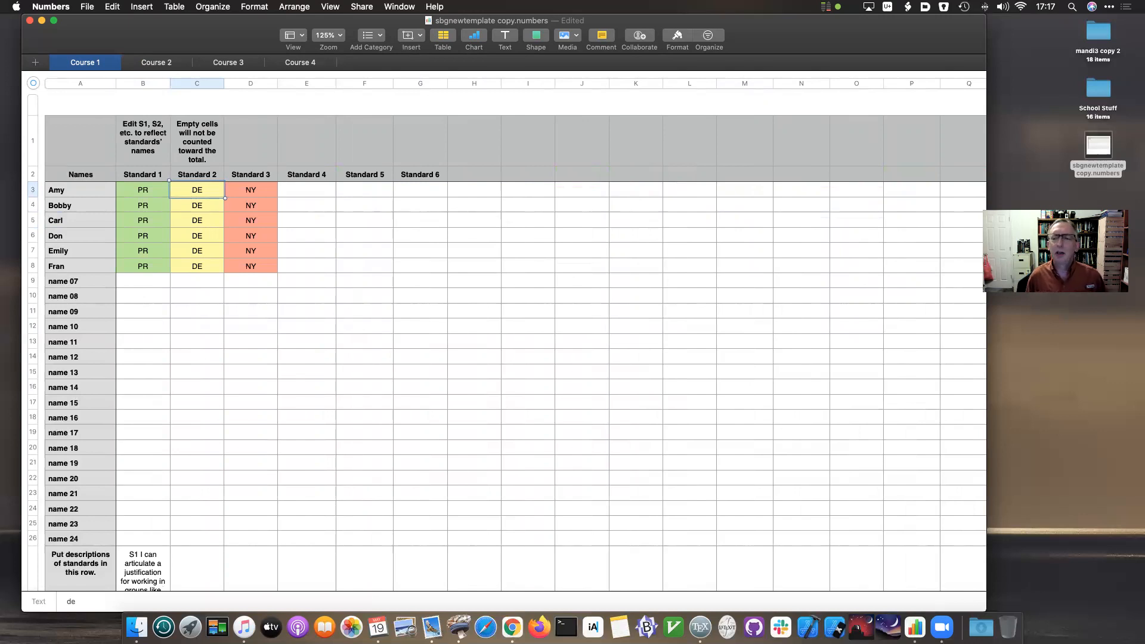
pyautogui.click(250, 190)
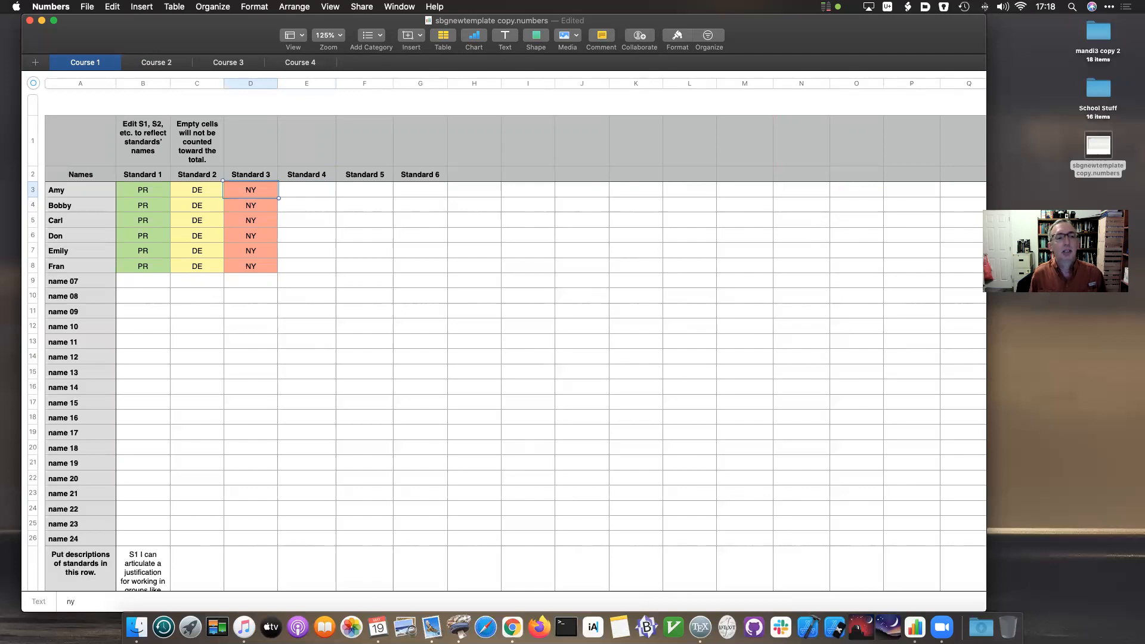
pyautogui.click(197, 190)
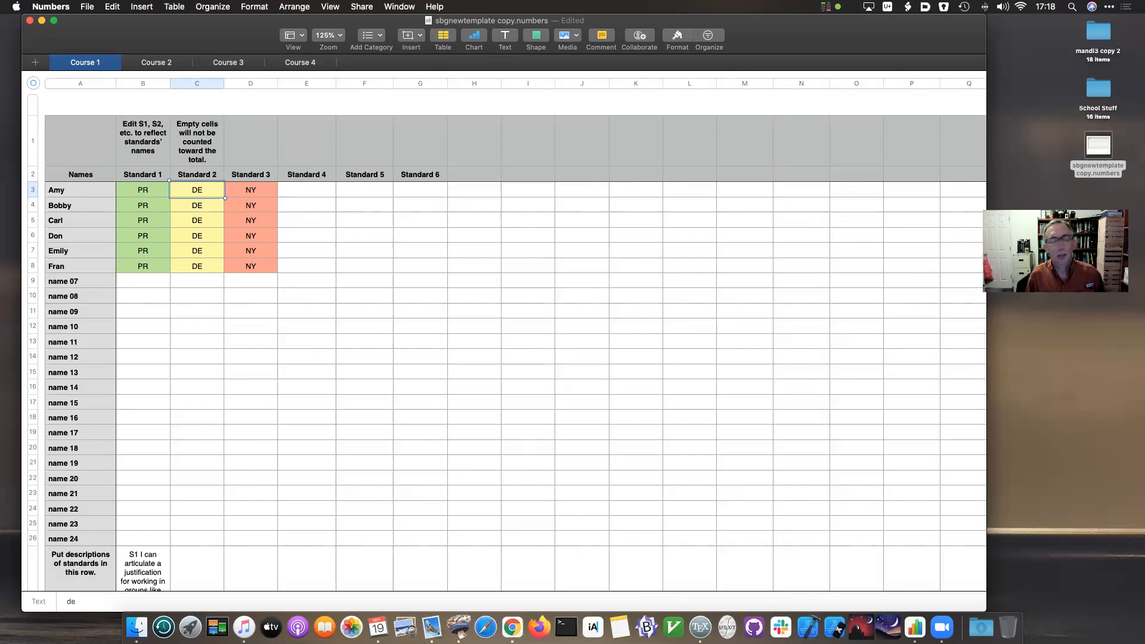
pyautogui.press('Down')
pyautogui.press('Down')
pyautogui.press('Down')
pyautogui.press('Down')
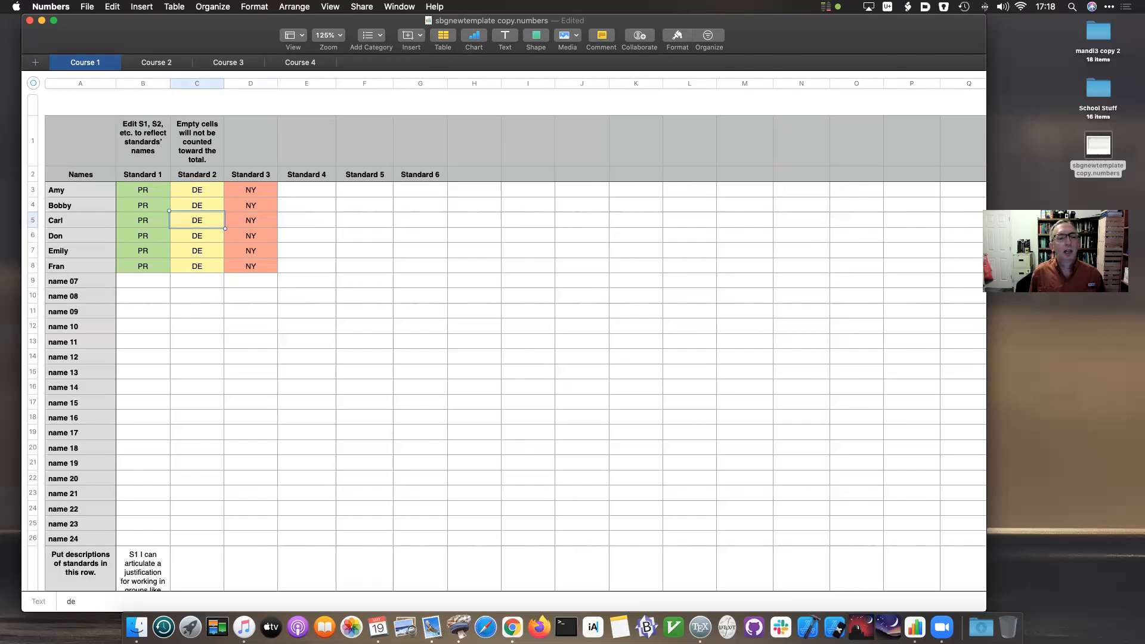
pyautogui.press('Up')
pyautogui.press('Up')
pyautogui.press('Up')
pyautogui.press('Up')
pyautogui.press('Down')
pyautogui.press('Down')
pyautogui.press('Down')
pyautogui.press('Down')
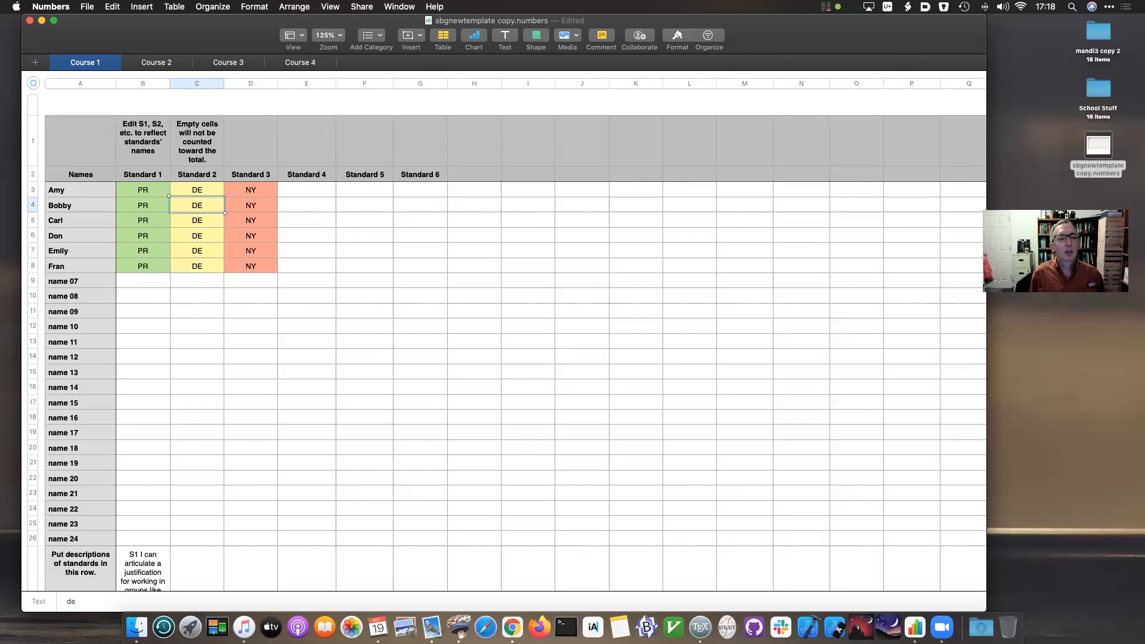
pyautogui.press('Up')
pyautogui.press('Up')
pyautogui.press('Up')
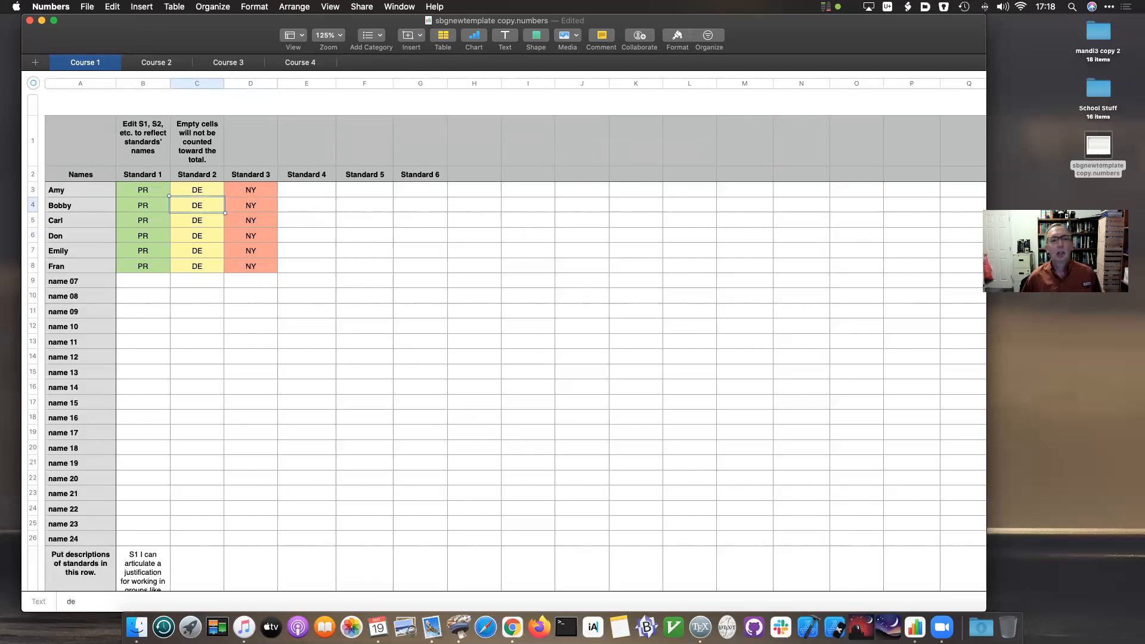
pyautogui.press('Down')
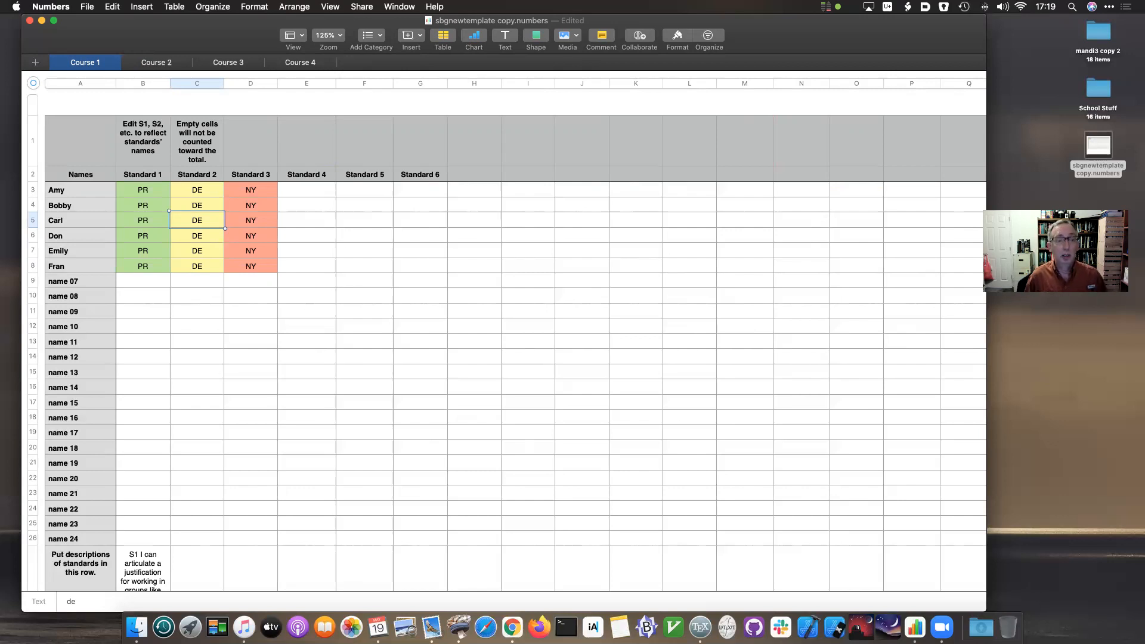
pyautogui.press('Up')
pyautogui.press('Up')
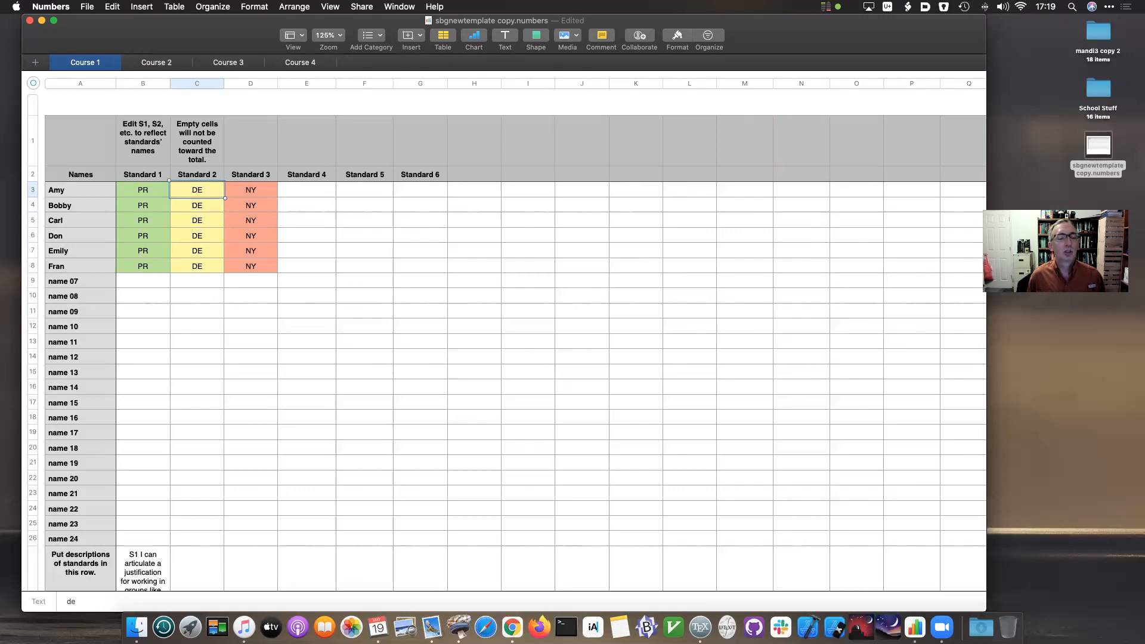
# Change the Standard 2 marks in rows 4 to 8 to NY, PR, DE, PR and PR, from the top down.
pyautogui.press('Down')
pyautogui.write('ny')
pyautogui.press('Return')
pyautogui.write('pr')
pyautogui.press('Return')
pyautogui.write('de')
pyautogui.press('Return')
pyautogui.write('pr')
pyautogui.press('Return')
pyautogui.write('pr')
pyautogui.press('Return')
# Examine the marks across row 8 from Standard 1 to the empty Standard 4 cell.
pyautogui.press('Up')
pyautogui.press('Right')
pyautogui.press('Right')
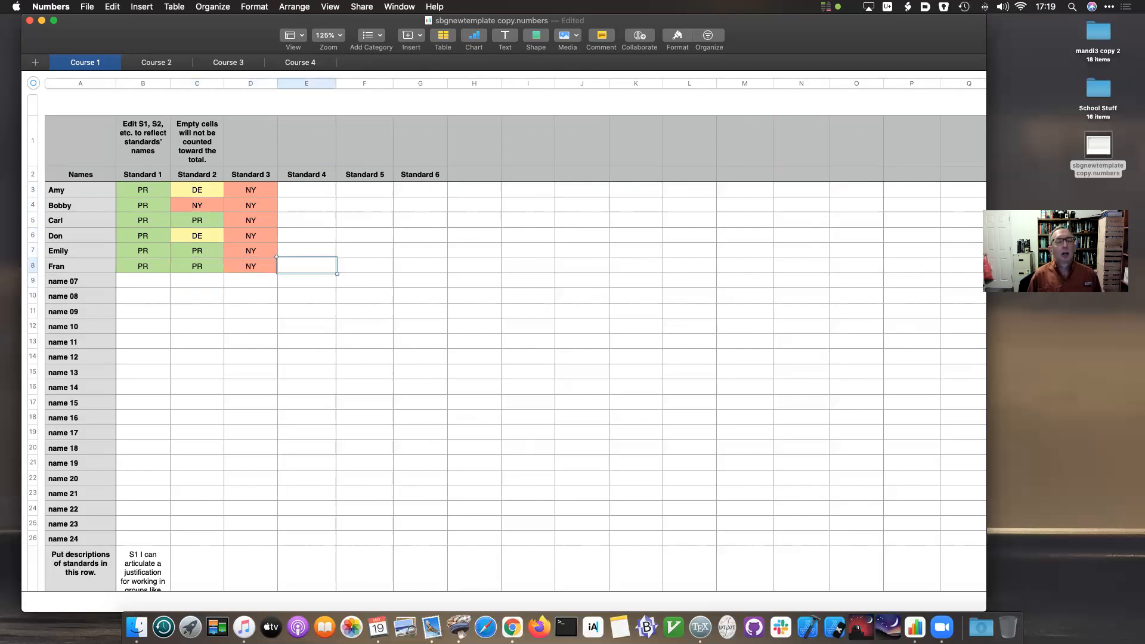
pyautogui.press('Left')
pyautogui.press('Left')
pyautogui.press('Left')
pyautogui.press('Right')
pyautogui.press('Right')
pyautogui.press('Right')
pyautogui.press('Left')
pyautogui.press('Left')
pyautogui.press('Left')
pyautogui.press('Right')
pyautogui.press('Right')
pyautogui.press('Right')
# Return to row 3 and review its marks together with the cells still empty under the remaining standards.
pyautogui.press('Up')
pyautogui.press('Up')
pyautogui.press('Up')
pyautogui.press('Up')
pyautogui.press('Up')
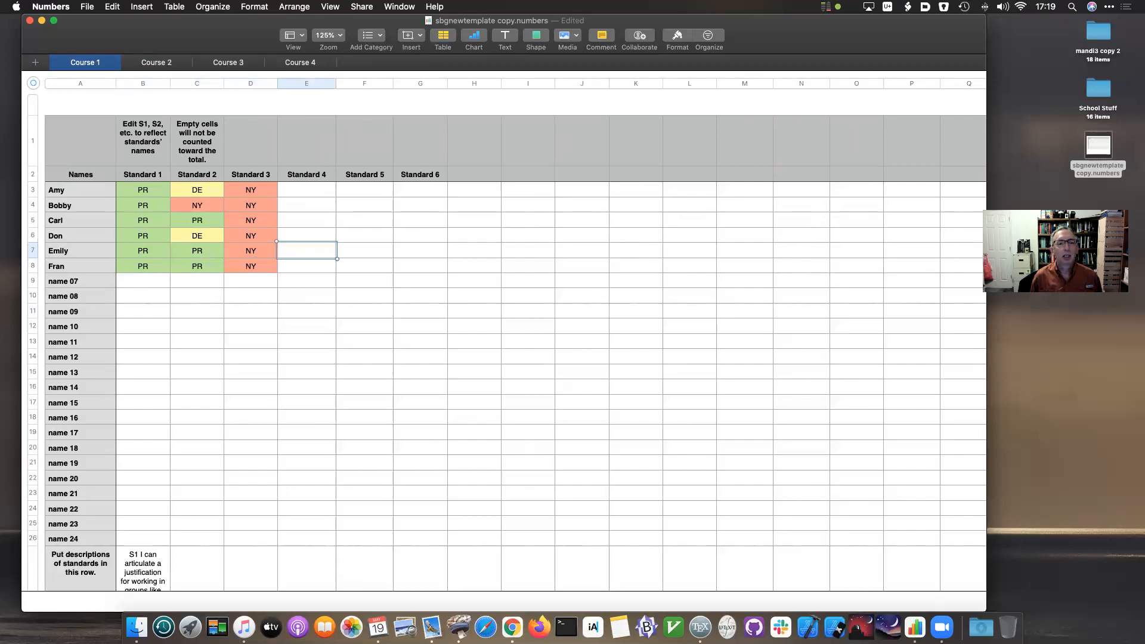
pyautogui.press('Down')
pyautogui.press('Up')
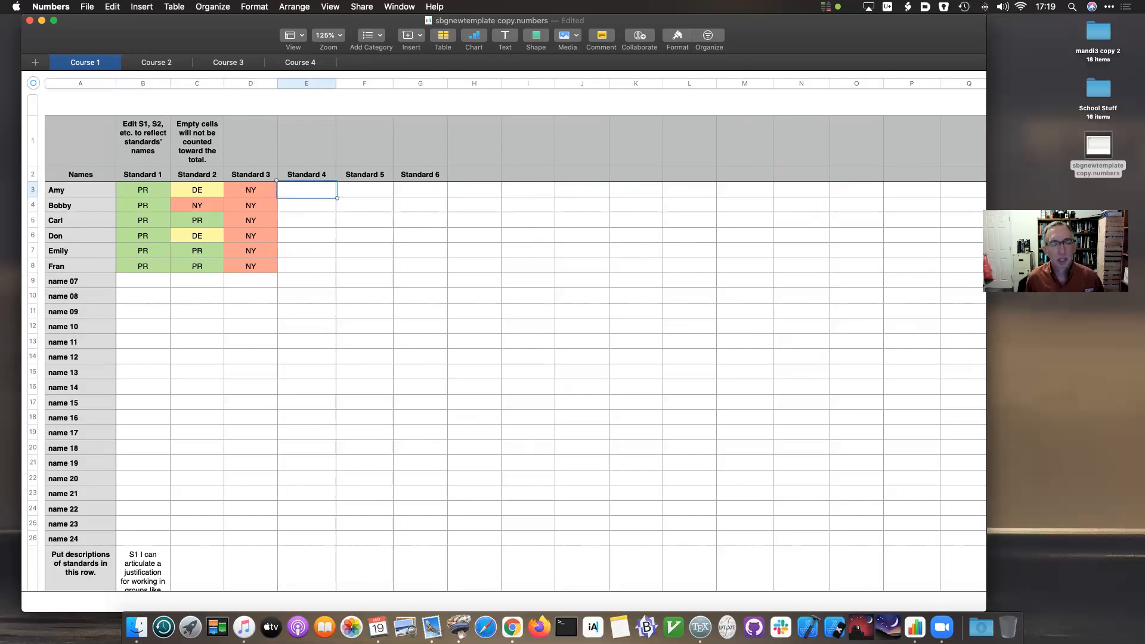
pyautogui.press('Left')
pyautogui.press('Left')
pyautogui.press('Left')
pyautogui.press('Left')
pyautogui.press('Right')
pyautogui.press('Right')
pyautogui.press('Right')
pyautogui.press('Right')
pyautogui.press('Right')
pyautogui.press('Right')
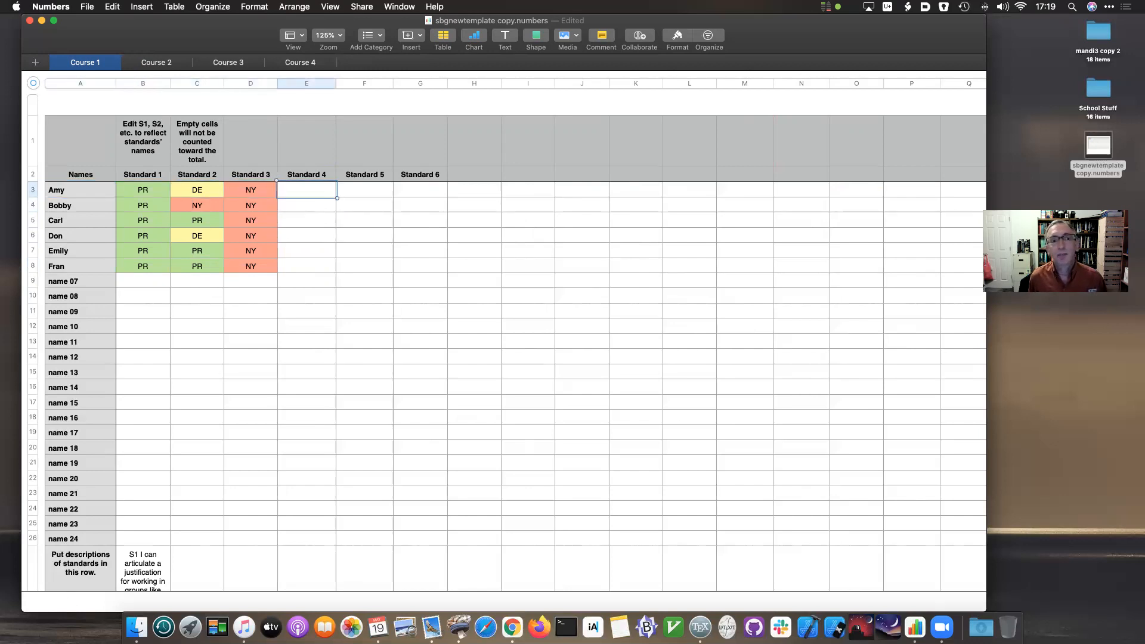
pyautogui.press('Right')
pyautogui.press('Right')
pyautogui.press('Left')
pyautogui.press('Left')
pyautogui.press('Left')
pyautogui.press('Left')
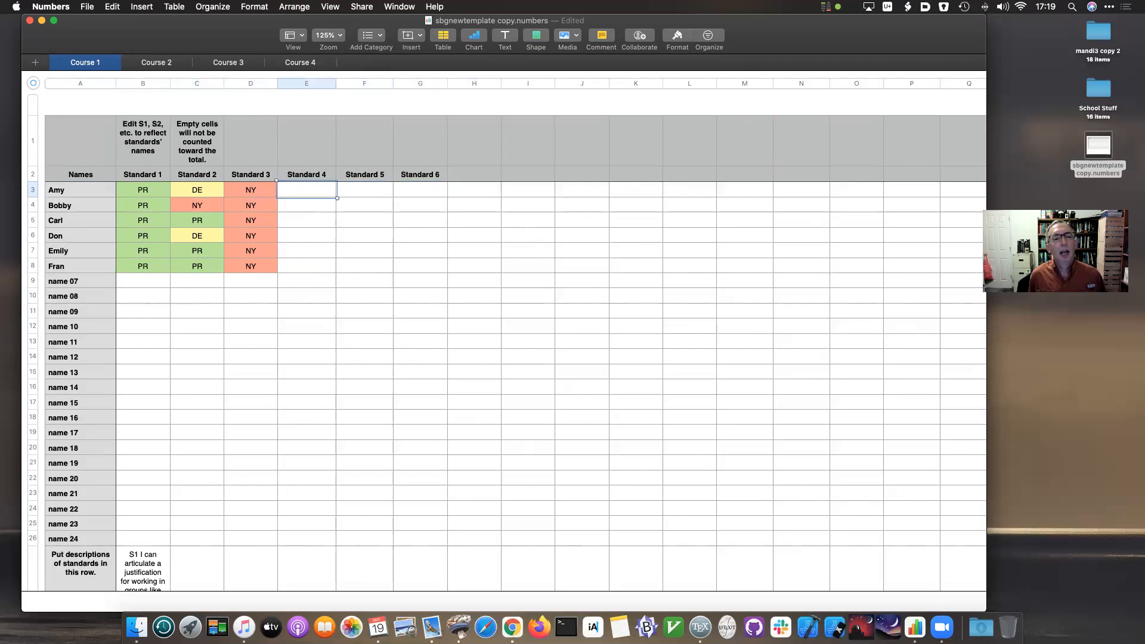
# Enter the Standard 4 marks in rows 3 to 8: PR for the first three students, DE for the fourth and NY for the last two.
pyautogui.write('pr')
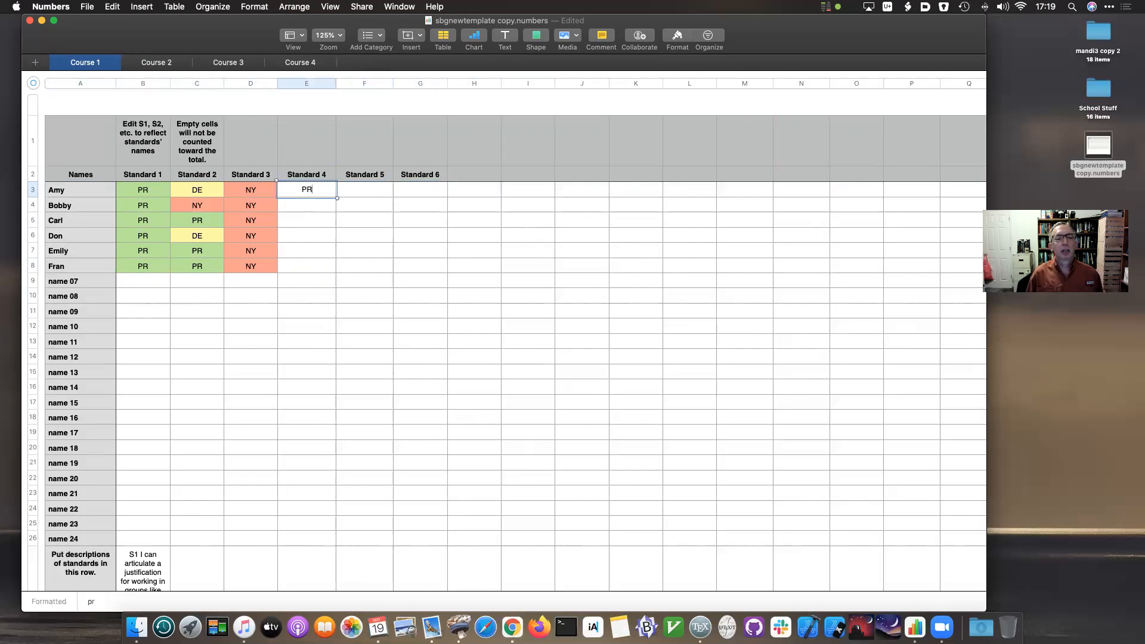
pyautogui.press('Return')
pyautogui.write('pr')
pyautogui.press('Return')
pyautogui.write('pr')
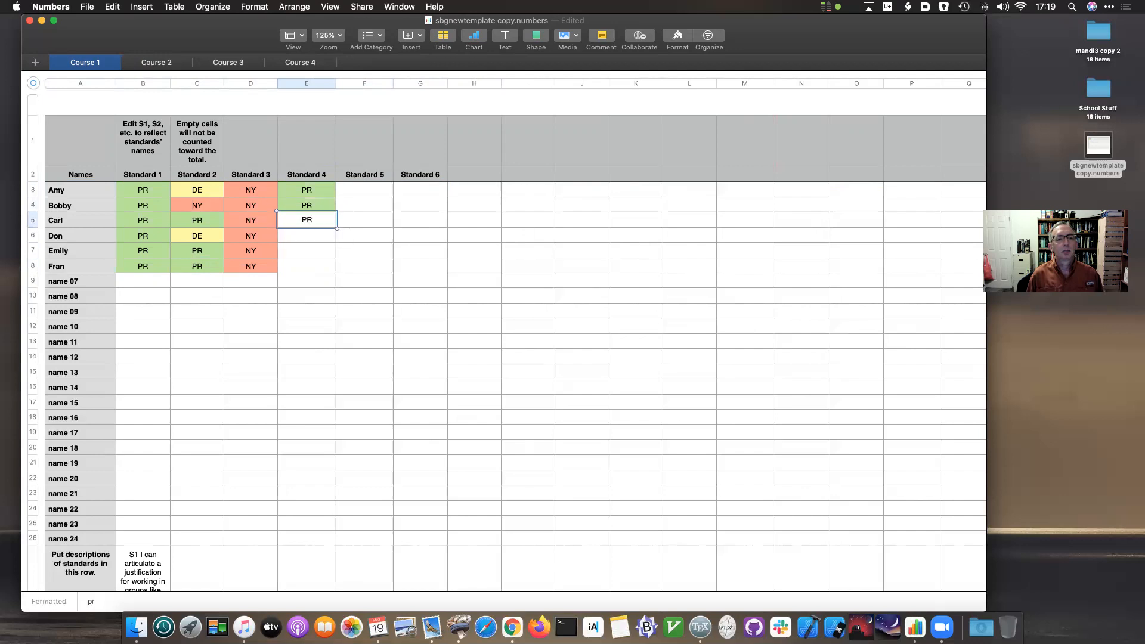
pyautogui.press('Return')
pyautogui.write('dy')
pyautogui.press('BackSpace')
pyautogui.write('e')
pyautogui.press('Return')
pyautogui.write('ny')
pyautogui.press('Return')
pyautogui.write('ny')
pyautogui.press('Return')
# Enter PR as the Standard 5 mark for all six students in rows 3 to 8.
pyautogui.press('Up')
pyautogui.press('Up')
pyautogui.press('Up')
pyautogui.press('Up')
pyautogui.press('Up')
pyautogui.press('Up')
pyautogui.press('Right')
pyautogui.write('p')
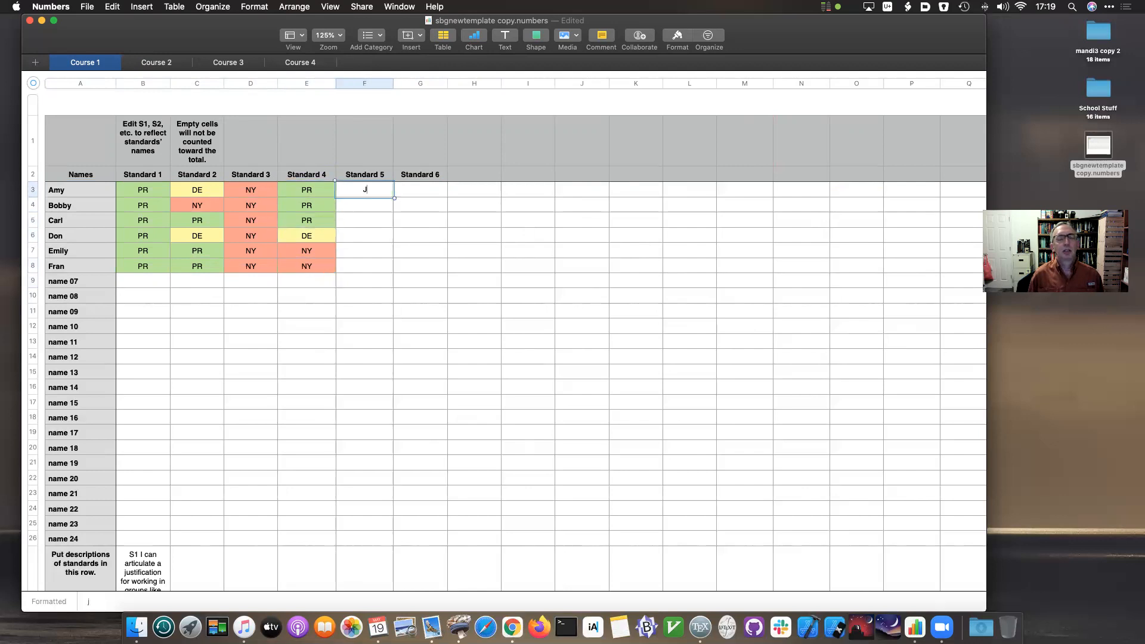
pyautogui.write('r')
pyautogui.press('Return')
pyautogui.write('pr')
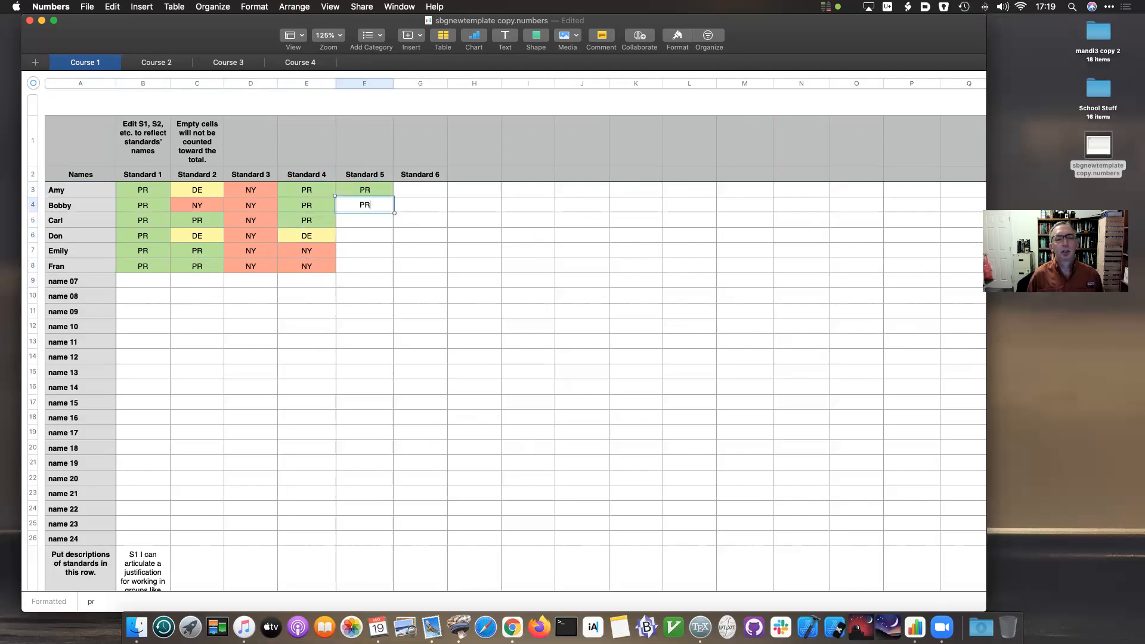
pyautogui.press('Return')
pyautogui.write('pr')
pyautogui.press('Return')
pyautogui.write('pr')
pyautogui.press('Return')
pyautogui.write('pr')
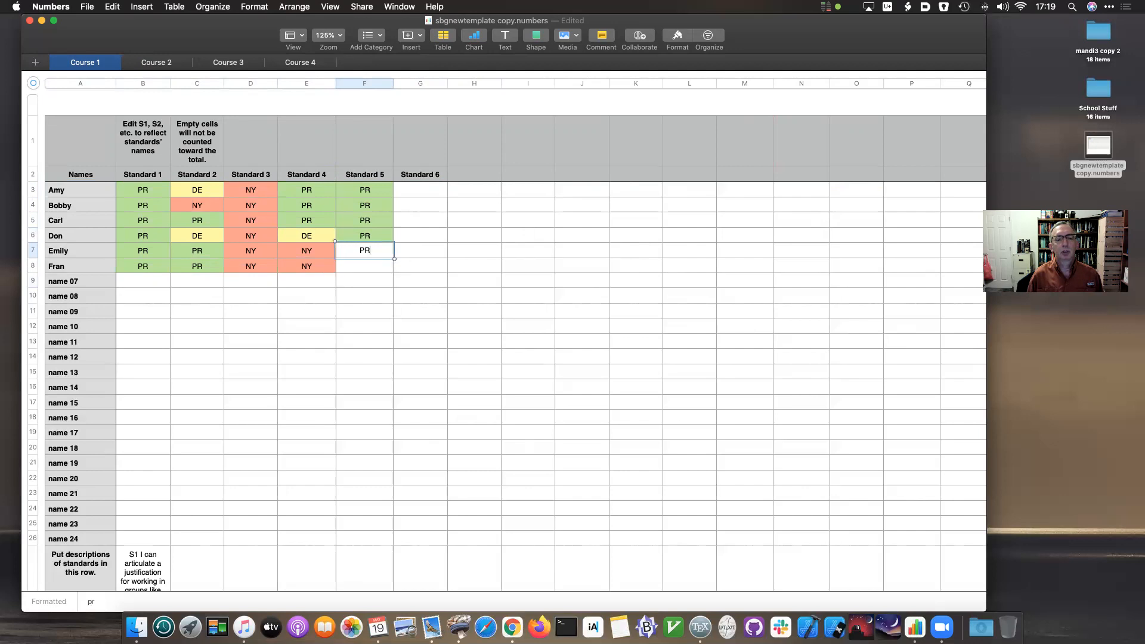
pyautogui.press('Return')
pyautogui.write('pr')
pyautogui.press('Return')
# Enter PR as the Standard 6 mark for all six students in rows 3 to 8.
pyautogui.press('Up')
pyautogui.press('Up')
pyautogui.press('Up')
pyautogui.press('Up')
pyautogui.press('Up')
pyautogui.press('Up')
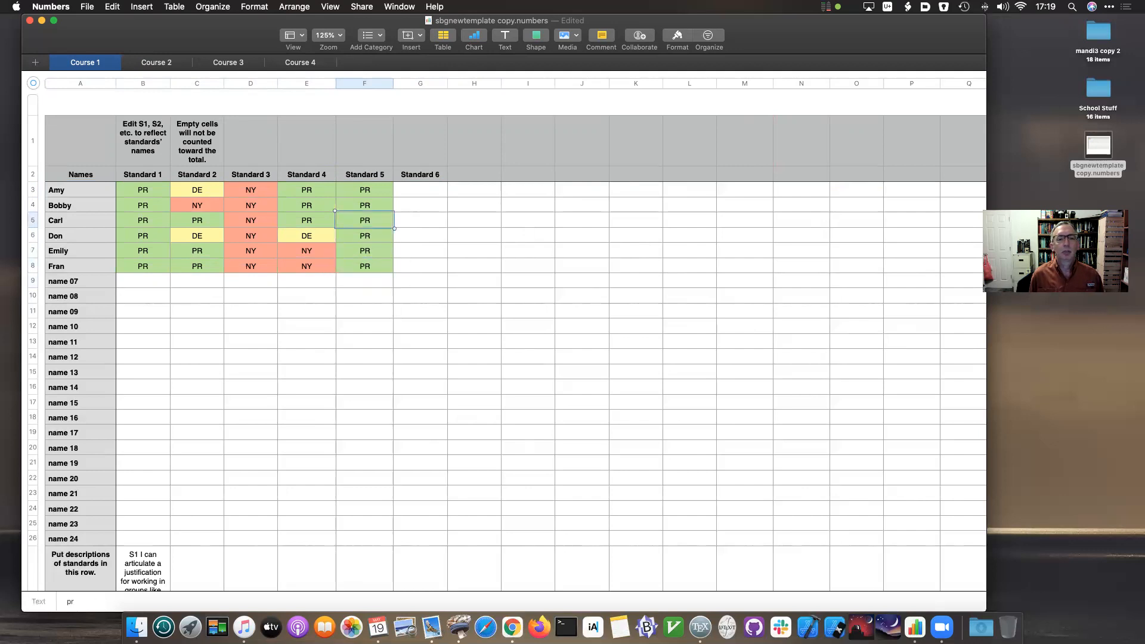
pyautogui.press('Right')
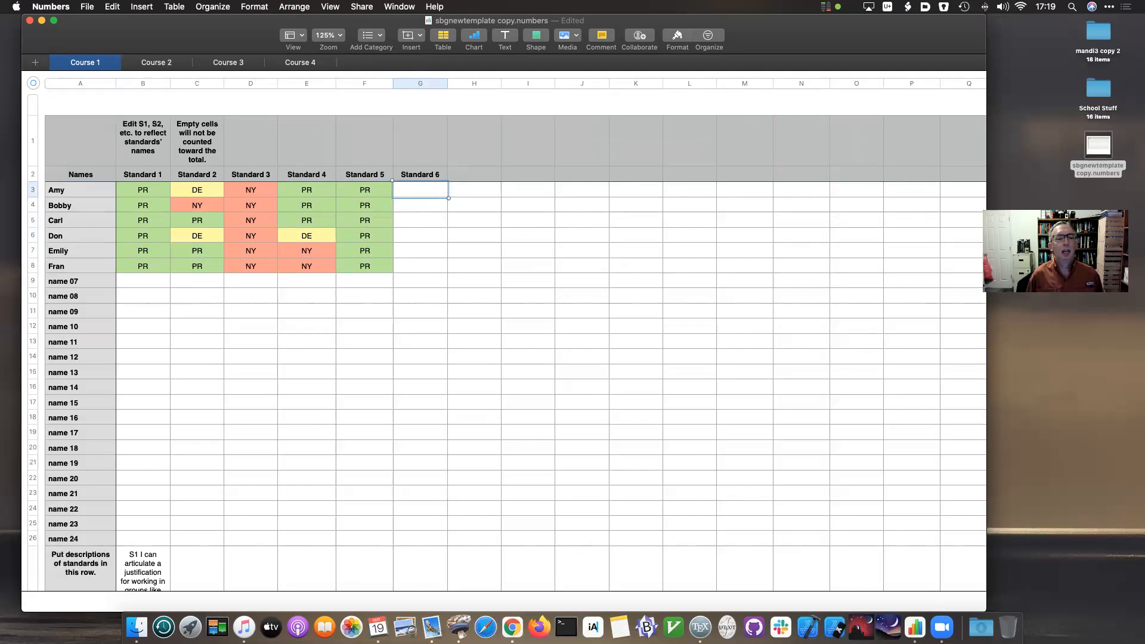
pyautogui.write('pr')
pyautogui.press('Return')
pyautogui.write('pr')
pyautogui.press('Return')
pyautogui.write('pr')
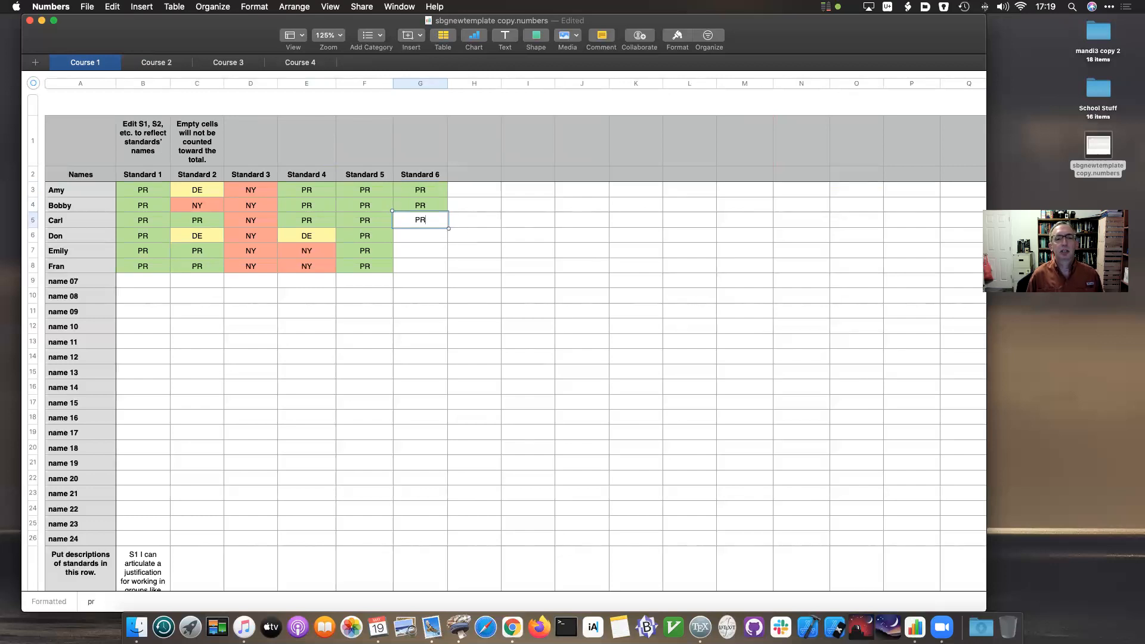
pyautogui.press('Return')
pyautogui.write('pr')
pyautogui.press('Return')
pyautogui.write('pr')
pyautogui.press('Return')
pyautogui.write('pr')
pyautogui.press('Return')
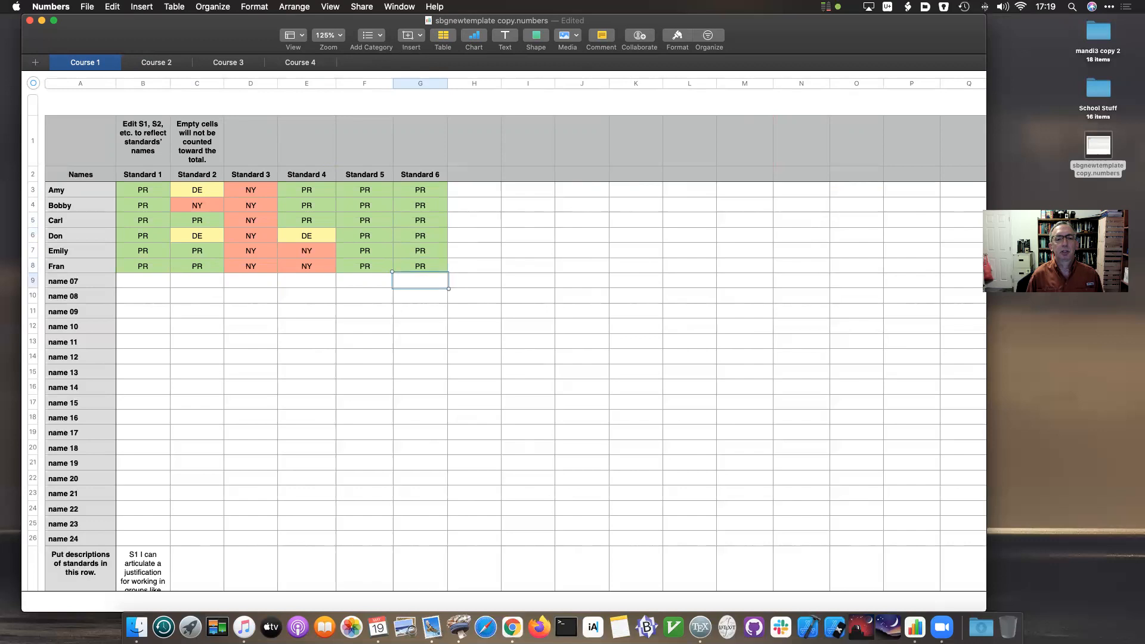
# Go back to row 3 and review the first student's marks from Standard 1 through Standard 6.
pyautogui.press('Up')
pyautogui.press('Up')
pyautogui.press('Up')
pyautogui.press('Up')
pyautogui.press('Up')
pyautogui.press('Up')
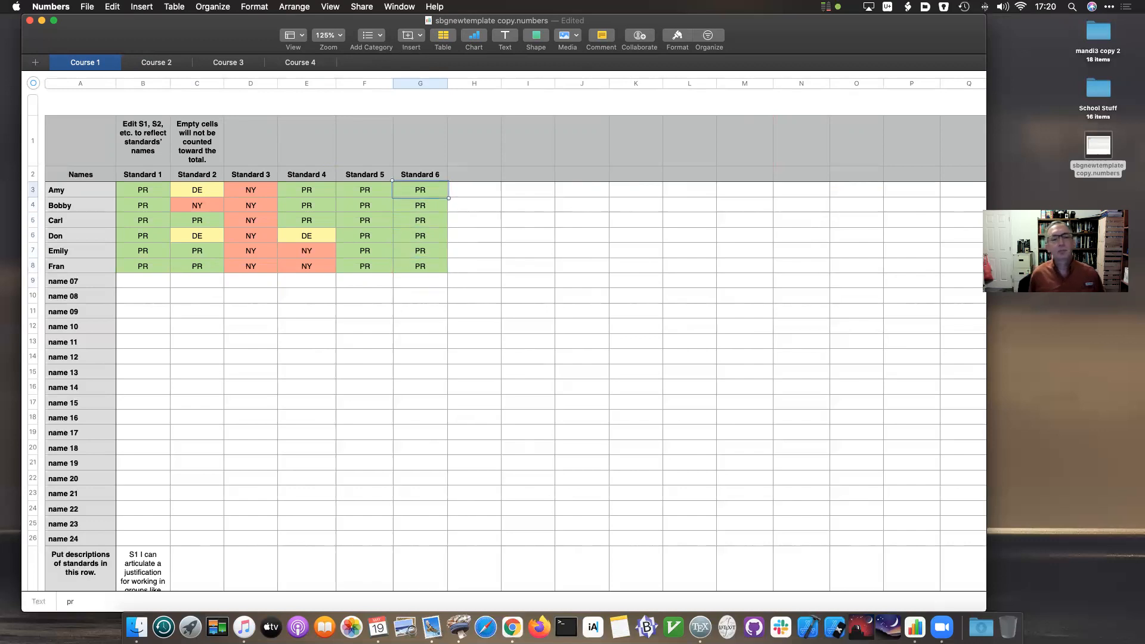
pyautogui.press('Left')
pyautogui.press('Left')
pyautogui.press('Left')
pyautogui.press('Left')
pyautogui.press('Left')
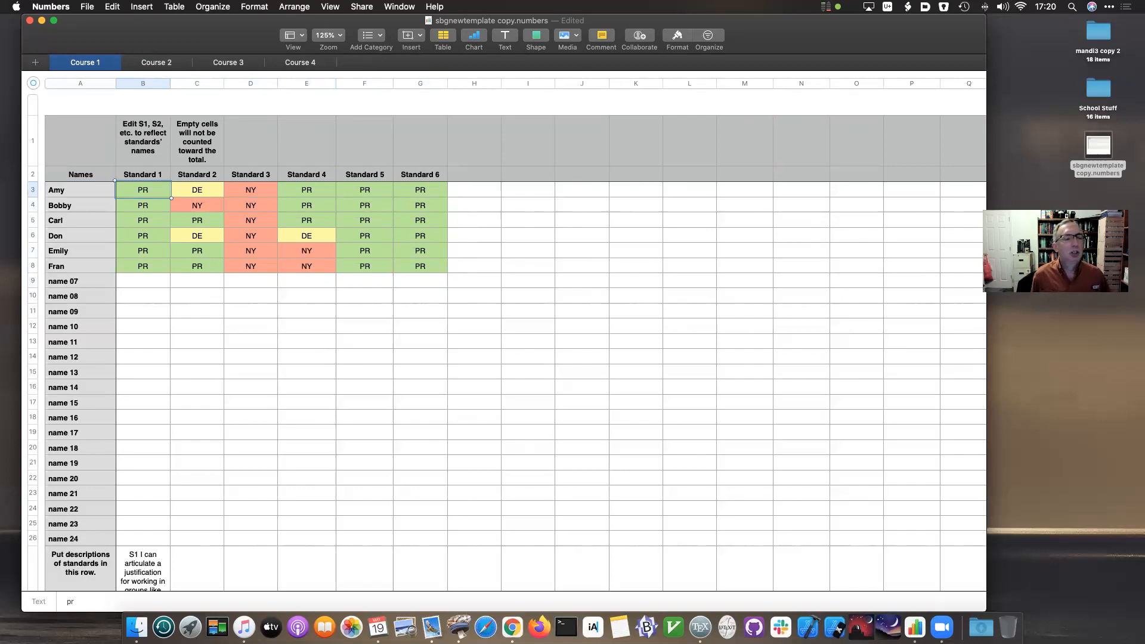
pyautogui.press('Right')
pyautogui.press('Right')
pyautogui.press('Right')
pyautogui.press('Right')
pyautogui.press('Right')
pyautogui.press('Left')
pyautogui.press('Left')
pyautogui.press('Left')
pyautogui.press('Left')
pyautogui.press('Left')
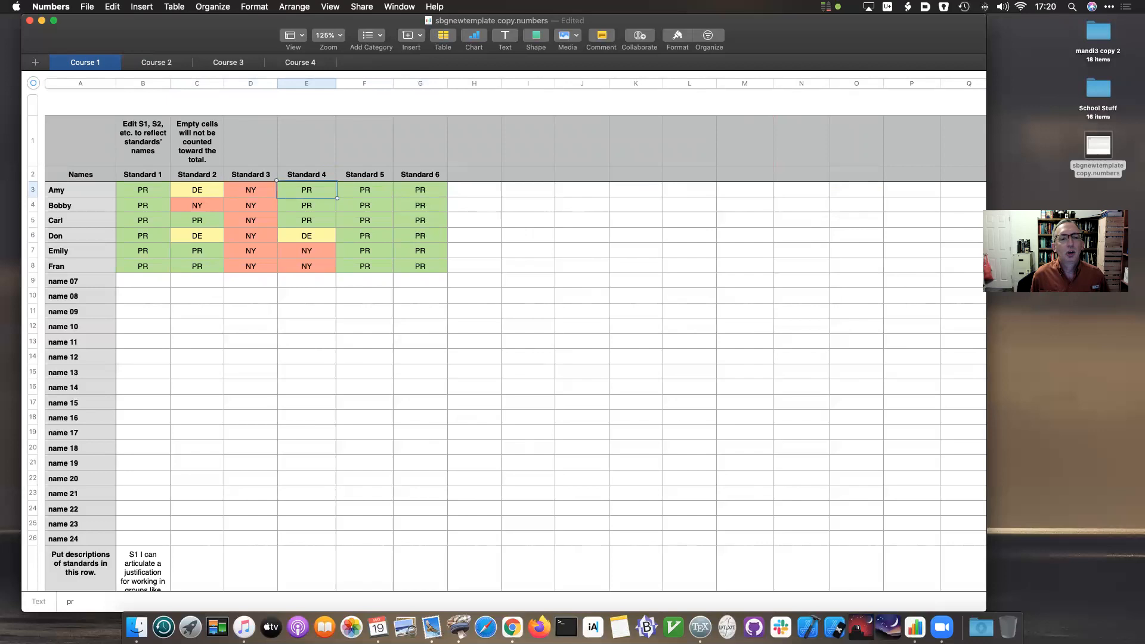
# Review the marks of the students in rows 4 and 5 across all six standards.
pyautogui.press('Down')
pyautogui.press('Right')
pyautogui.press('Right')
pyautogui.press('Right')
pyautogui.press('Right')
pyautogui.press('Right')
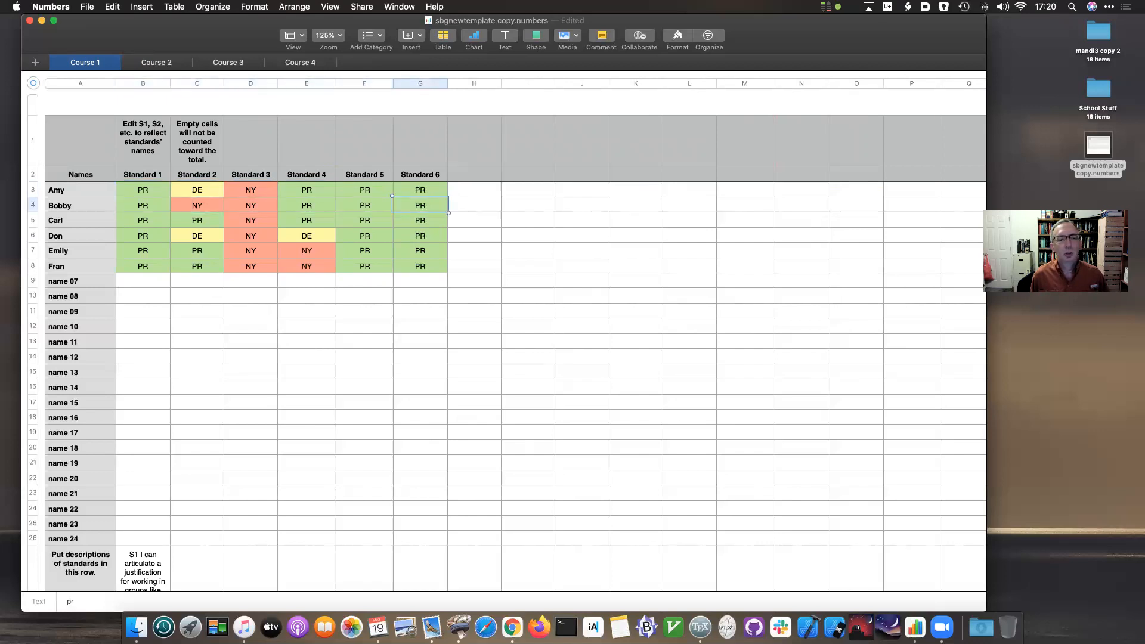
pyautogui.press('Down')
pyautogui.press('Left')
pyautogui.press('Left')
pyautogui.press('Left')
pyautogui.press('Left')
pyautogui.press('Left')
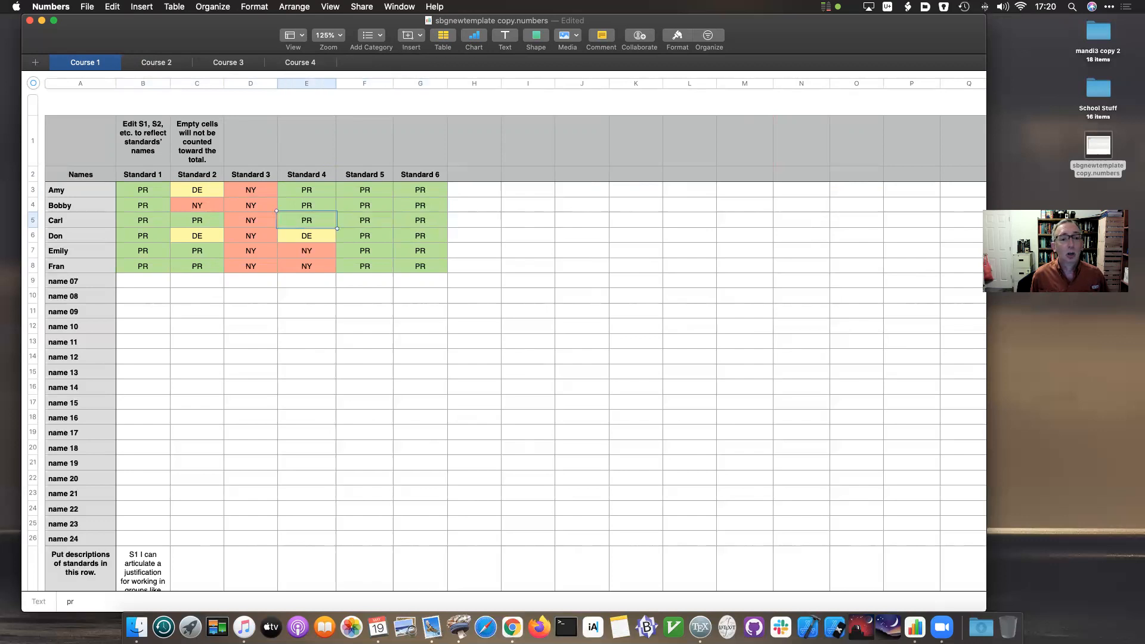
# Review the six standards' marks for the remaining students, from row 6 down to row 8.
pyautogui.press('Down')
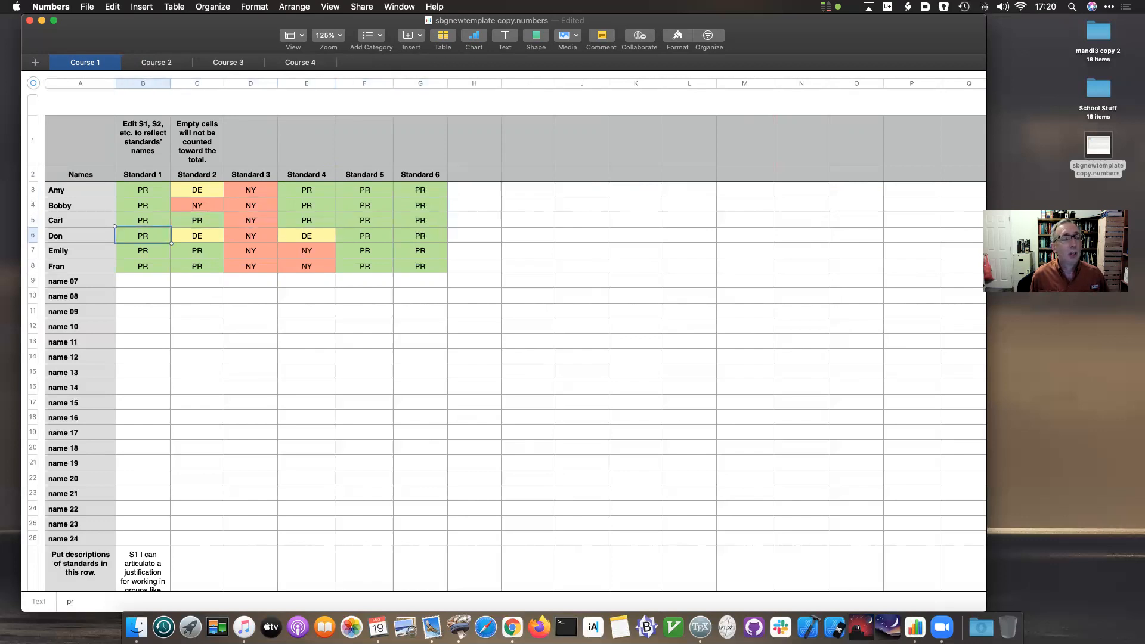
pyautogui.press('Right')
pyautogui.press('Right')
pyautogui.press('Right')
pyautogui.press('Right')
pyautogui.press('Right')
pyautogui.press('Left')
pyautogui.press('Left')
pyautogui.press('Left')
pyautogui.click(143, 251)
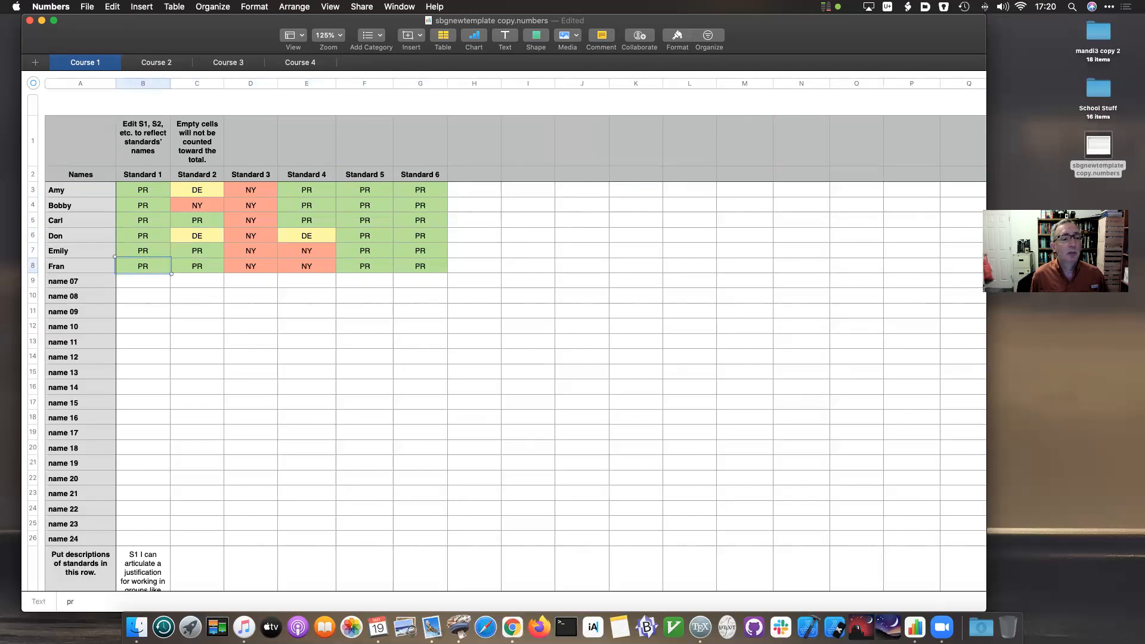
pyautogui.press('Right')
pyautogui.press('Right')
pyautogui.press('Right')
pyautogui.press('Right')
pyautogui.press('Right')
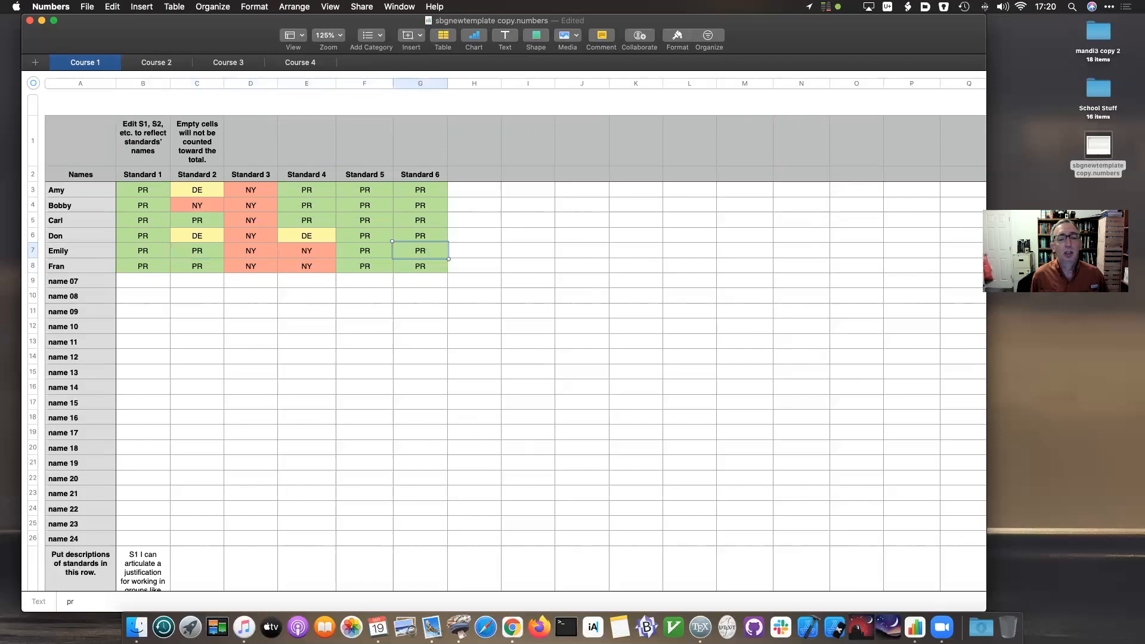
# Go along row 7 past the standards' marks to the Number of Proficiencies column.
pyautogui.press('Left')
pyautogui.press('Left')
pyautogui.press('Left')
pyautogui.press('Right')
pyautogui.press('Right')
pyautogui.press('Right')
pyautogui.press('Right')
pyautogui.press('Right')
pyautogui.press('Right')
pyautogui.press('Right')
pyautogui.press('Right')
pyautogui.press('Right')
pyautogui.press('Right')
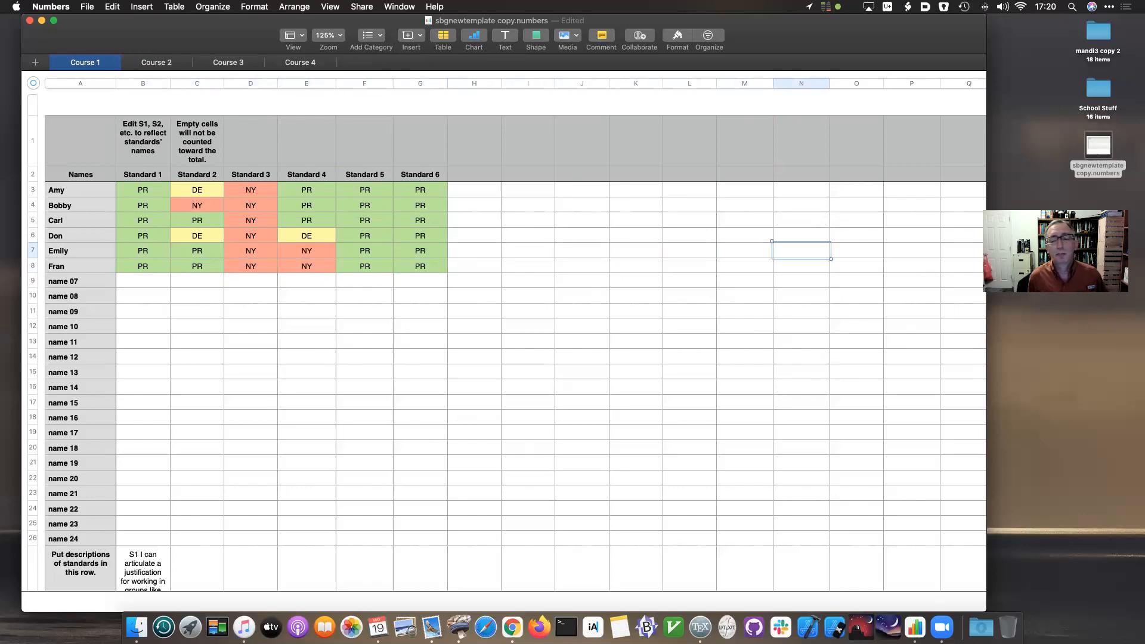
pyautogui.press('Right')
pyautogui.press('Right')
pyautogui.press('Right')
pyautogui.press('Right')
pyautogui.press('Right')
pyautogui.press('Right')
pyautogui.press('Right')
pyautogui.press('Right')
pyautogui.press('Right')
pyautogui.press('Right')
pyautogui.press('Right')
pyautogui.press('Right')
pyautogui.press('Right')
pyautogui.press('Right')
pyautogui.press('Right')
pyautogui.press('Right')
pyautogui.press('Right')
pyautogui.press('Right')
pyautogui.press('Right')
pyautogui.press('Right')
pyautogui.press('Right')
pyautogui.press('Right')
pyautogui.press('Right')
pyautogui.press('Right')
pyautogui.press('Right')
pyautogui.press('Right')
pyautogui.press('Right')
pyautogui.press('Right')
pyautogui.press('Right')
pyautogui.press('Right')
pyautogui.press('Right')
pyautogui.press('Right')
pyautogui.press('Right')
pyautogui.press('Right')
pyautogui.press('Right')
pyautogui.press('Right')
pyautogui.press('Right')
pyautogui.press('Right')
pyautogui.press('Right')
pyautogui.press('Right')
pyautogui.press('Left')
pyautogui.press('Left')
pyautogui.press('Left')
pyautogui.press('Left')
pyautogui.press('Left')
pyautogui.press('Left')
pyautogui.press('Left')
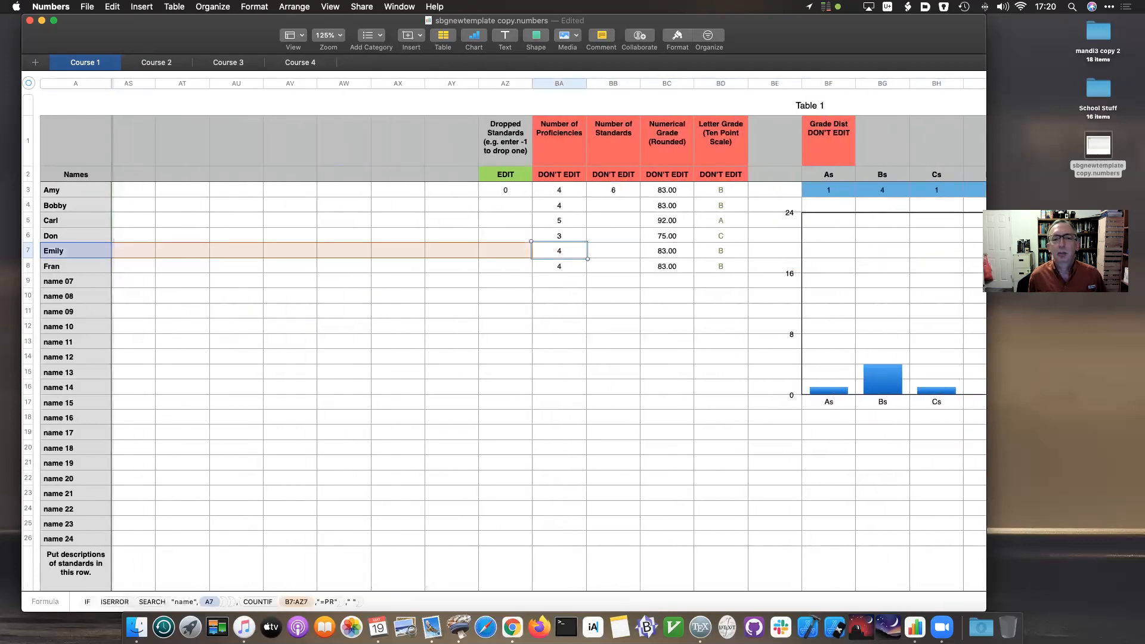
# Review the Number of Proficiencies values for the students in rows 3 to 8.
pyautogui.press('Up')
pyautogui.press('Up')
pyautogui.press('Up')
pyautogui.press('Up')
pyautogui.press('Down')
pyautogui.press('Down')
pyautogui.press('Down')
pyautogui.press('Down')
pyautogui.press('Down')
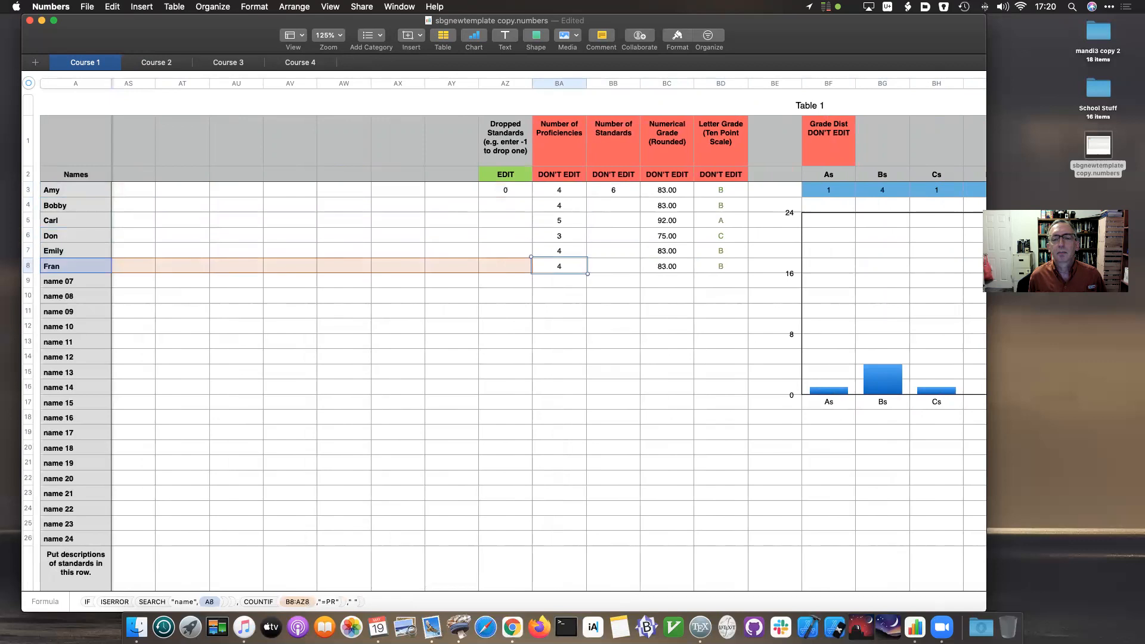
# Examine the calculated cells of row 8 from Number of Standards through Numerical Grade to Letter Grade.
pyautogui.press('Right')
pyautogui.press('Right')
pyautogui.press('Right')
pyautogui.press('Right')
pyautogui.press('Right')
pyautogui.press('Right')
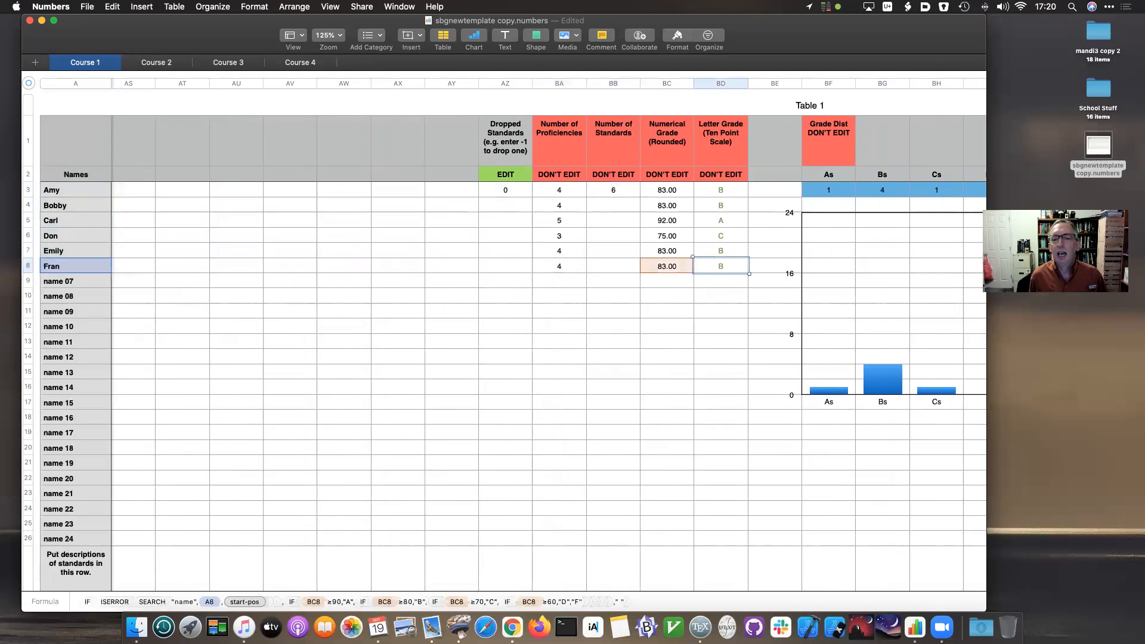
pyautogui.press('Left')
pyautogui.press('Left')
pyautogui.press('Left')
pyautogui.press('Down')
pyautogui.press('Down')
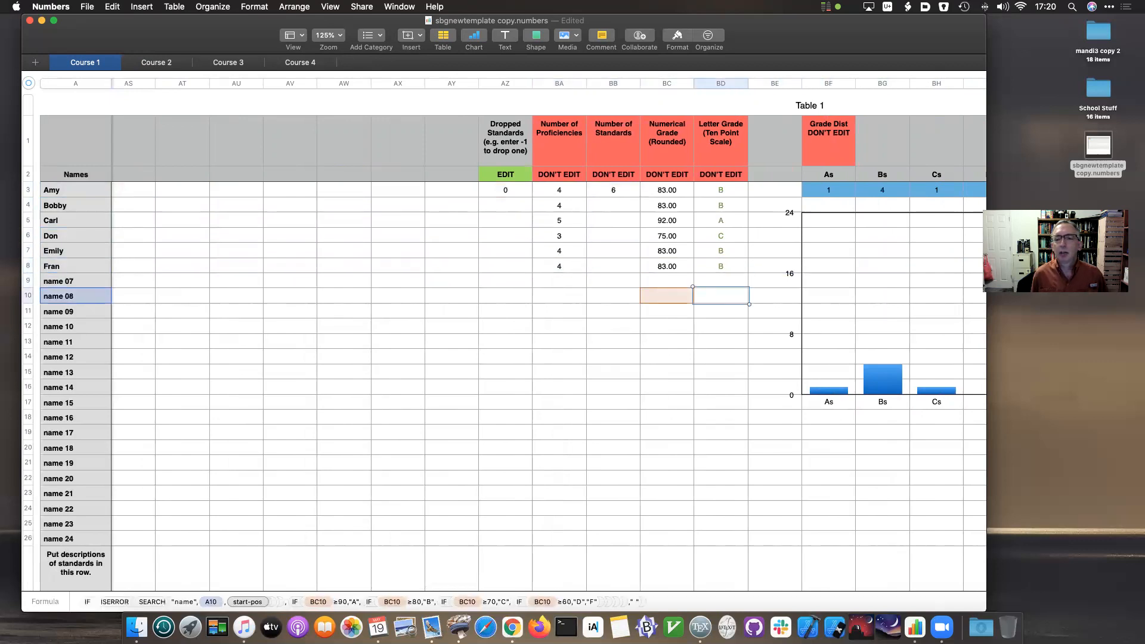
# Bring the whole grade distribution chart into view and review the Letter Grade column for the six students.
pyautogui.hscroll(3, 470, 343)
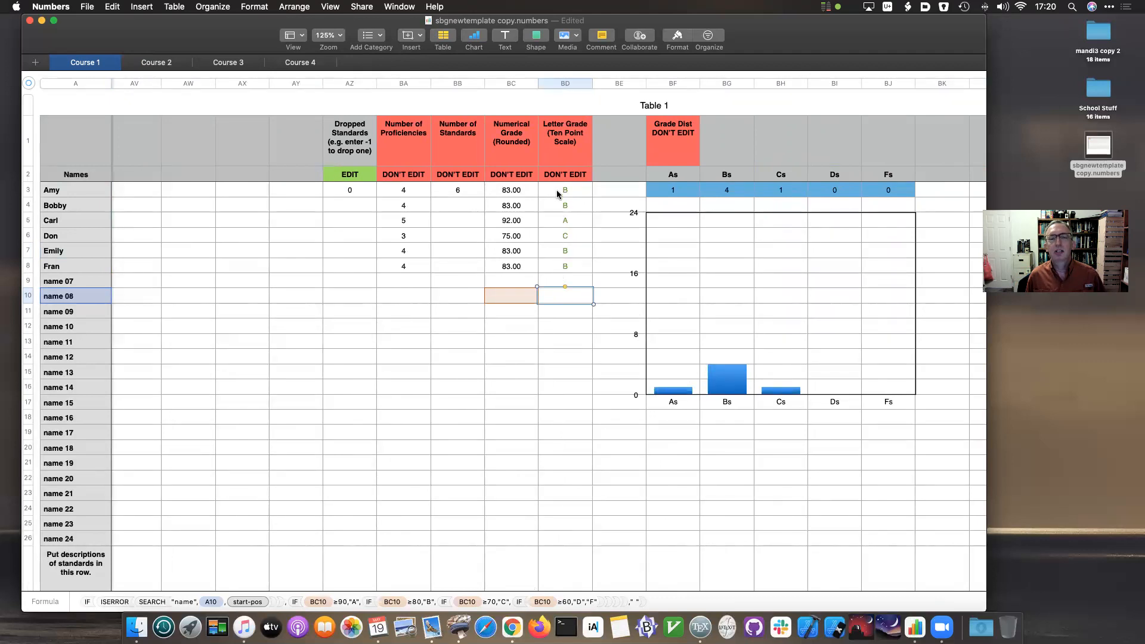
pyautogui.press('Up')
pyautogui.press('Up')
pyautogui.press('Up')
pyautogui.press('Up')
pyautogui.press('Up')
pyautogui.press('Up')
pyautogui.press('Up')
pyautogui.press('Up')
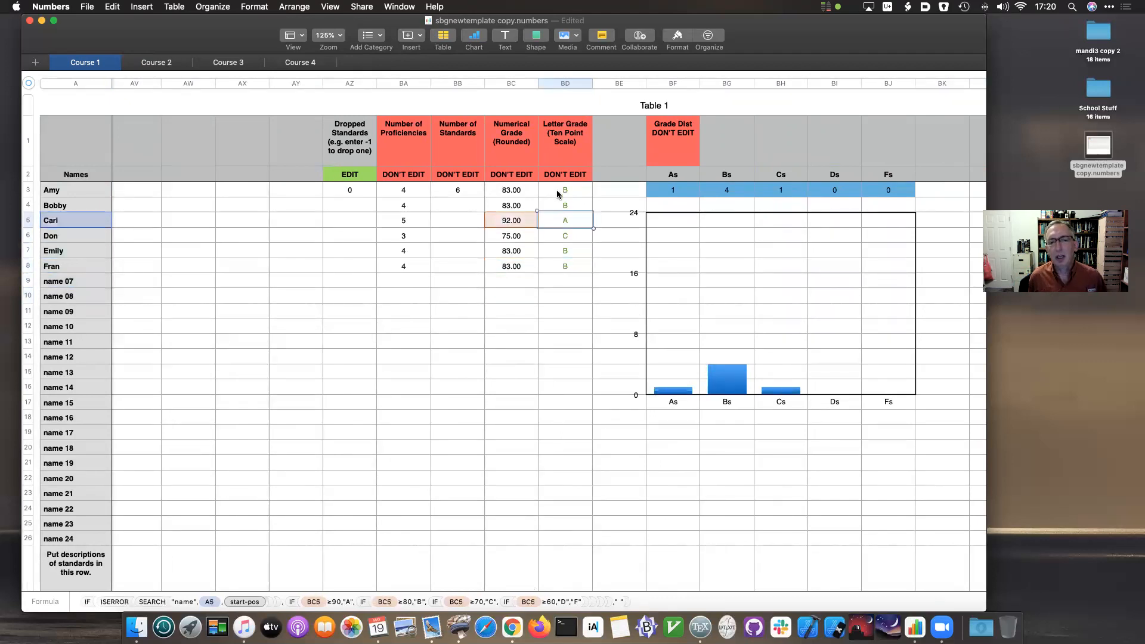
pyautogui.press('Left')
pyautogui.press('Down')
pyautogui.press('Down')
pyautogui.press('Down')
pyautogui.press('Down')
pyautogui.press('Down')
pyautogui.press('Down')
pyautogui.press('Down')
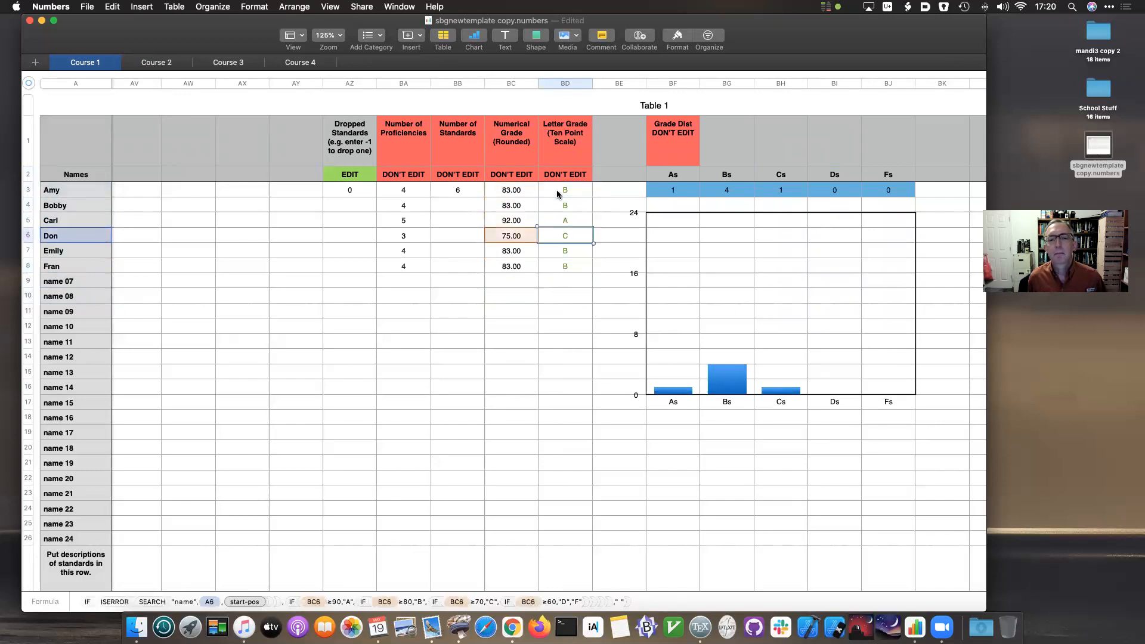
# Examine the Numerical Grade formulas from row 3 down to row 9.
pyautogui.press('Up')
pyautogui.press('Up')
pyautogui.press('Up')
pyautogui.press('Up')
pyautogui.press('Up')
pyautogui.press('Up')
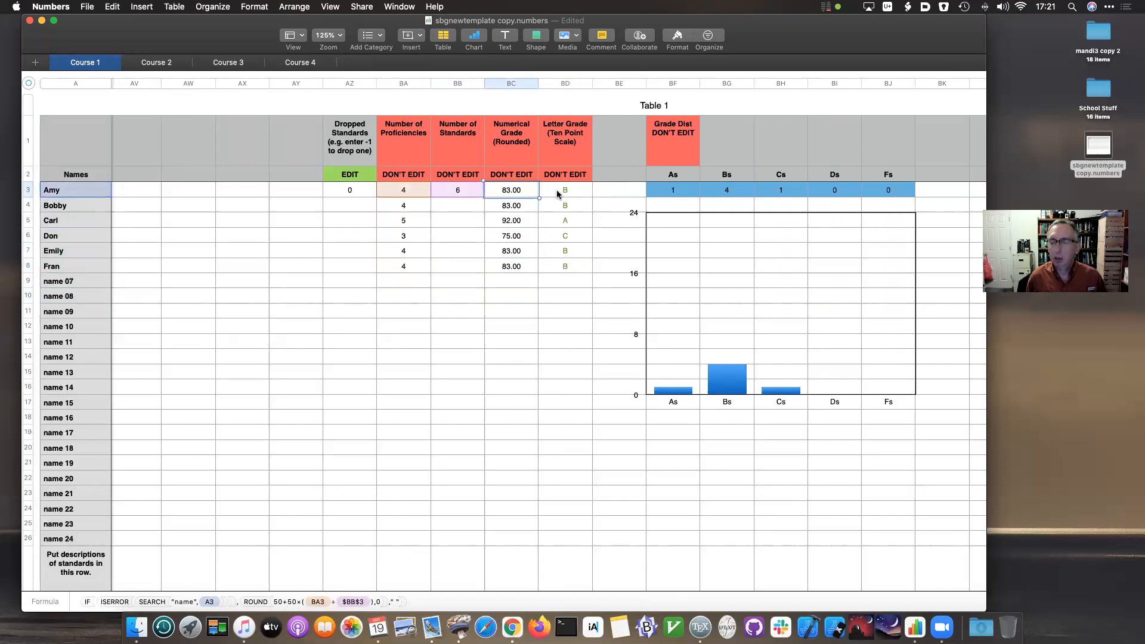
pyautogui.press('Down')
pyautogui.press('Down')
pyautogui.press('Down')
pyautogui.press('Down')
pyautogui.press('Down')
pyautogui.press('Down')
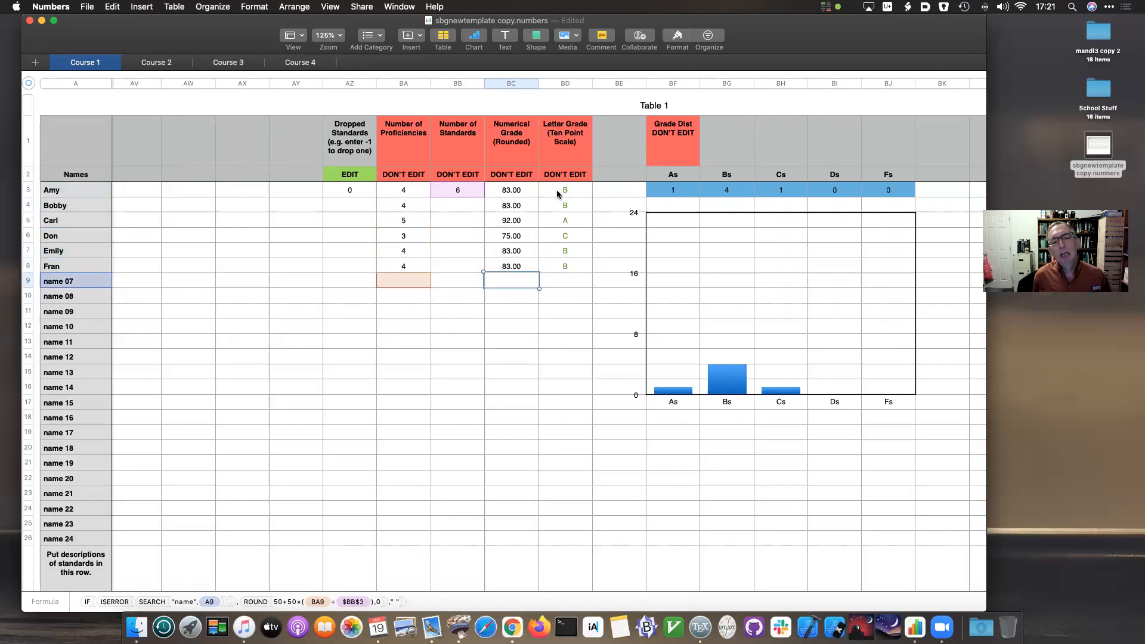
# Compare row 9's neighbouring calculated cells, and review the Numerical Grade column once more up to row 3 and back.
pyautogui.press('Left')
pyautogui.press('Right')
pyautogui.press('Right')
pyautogui.press('Left')
pyautogui.press('Up')
pyautogui.press('Up')
pyautogui.press('Up')
pyautogui.press('Up')
pyautogui.press('Up')
pyautogui.press('Up')
pyautogui.press('Down')
pyautogui.press('Down')
pyautogui.press('Down')
pyautogui.press('Down')
pyautogui.press('Down')
pyautogui.press('Down')
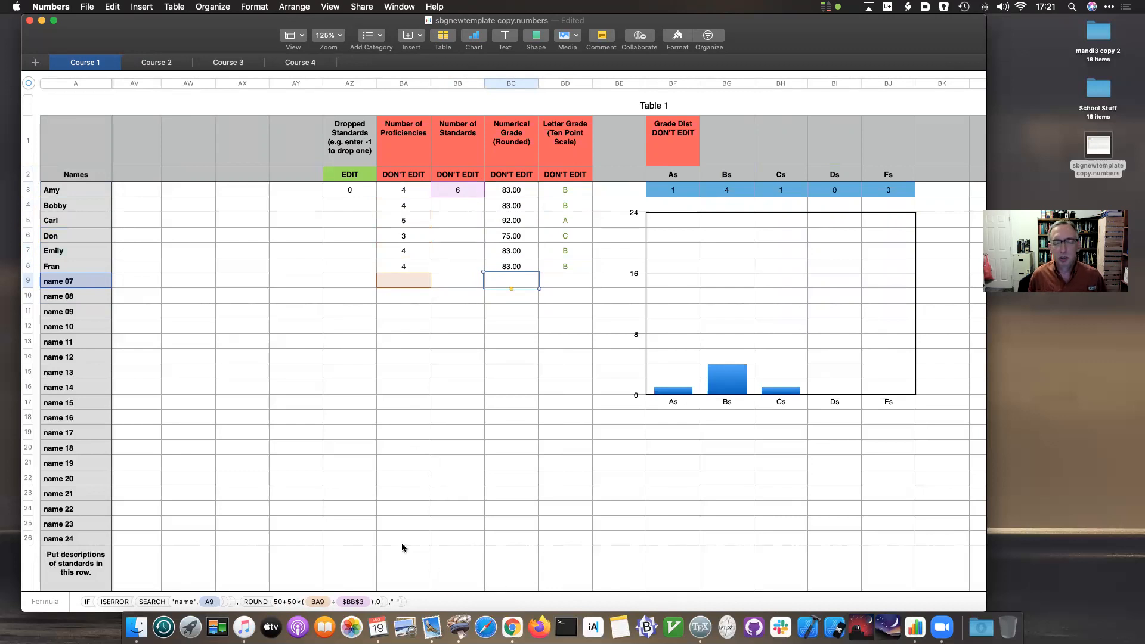
# Switch to Chrome and review the Keep It Simple Standards-Based Grading post from its title down to the term grade formula.
pyautogui.click(513, 626)
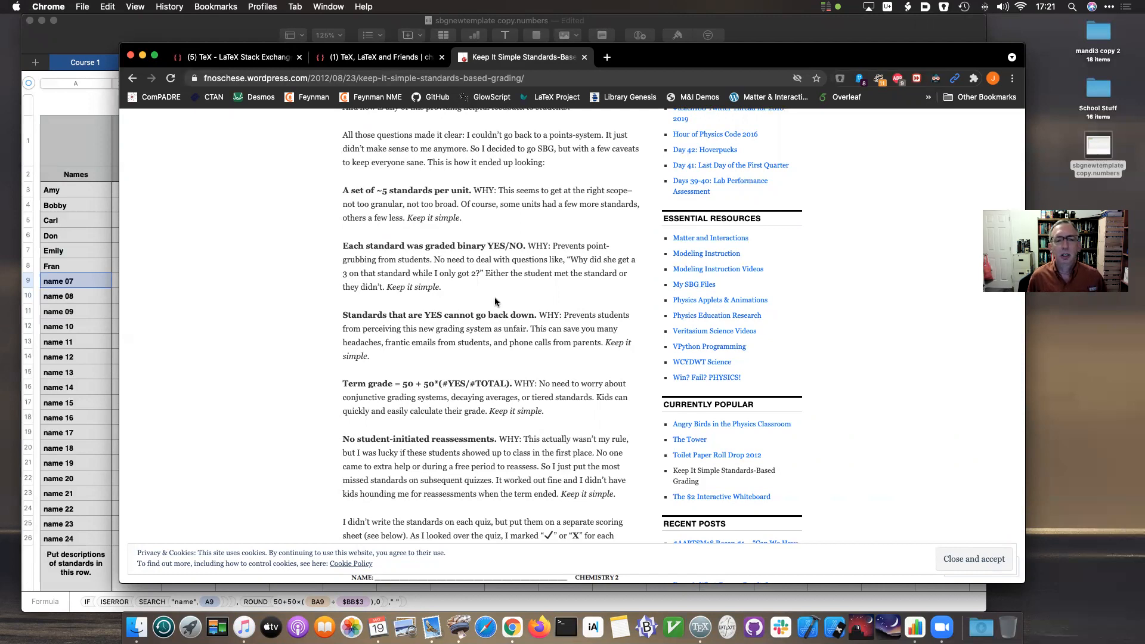
pyautogui.scroll(15, 495, 301)
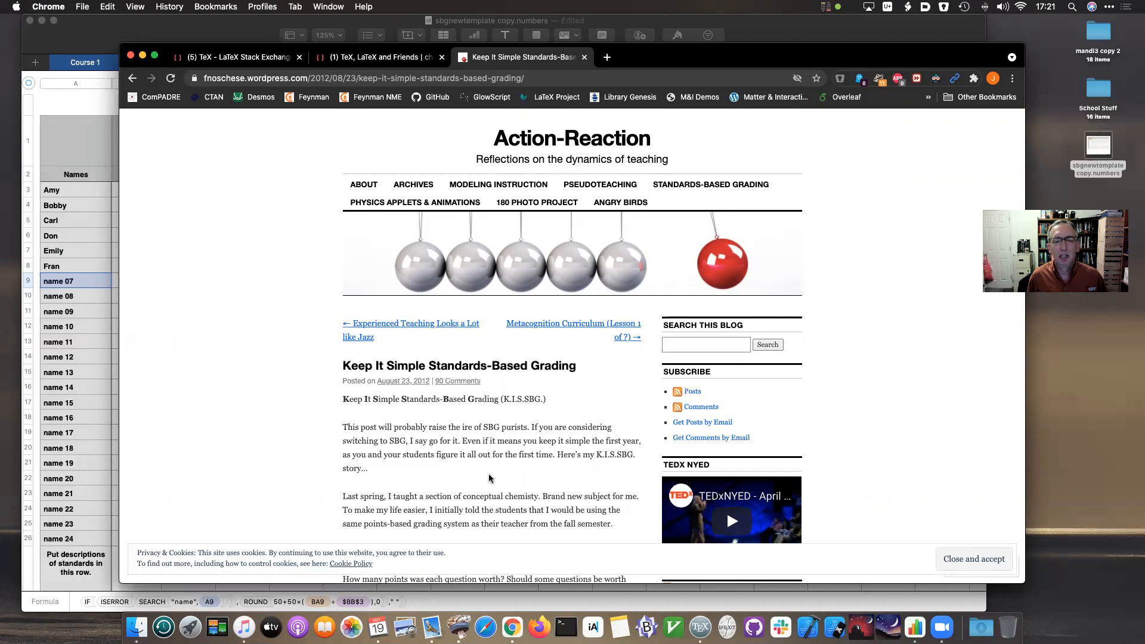
pyautogui.scroll(-2, 489, 468)
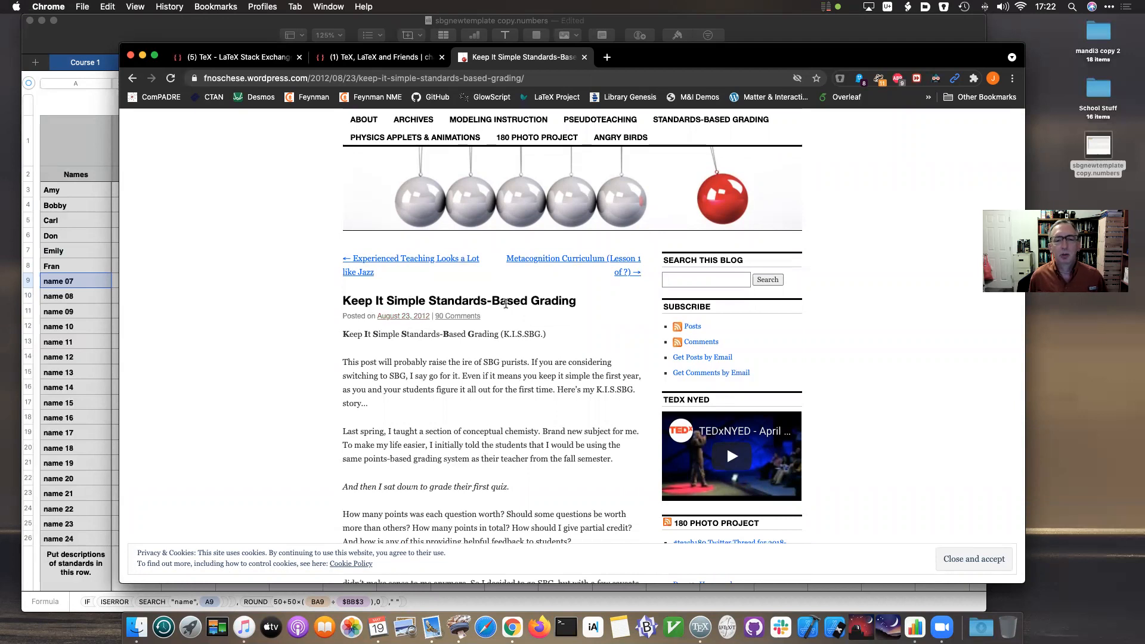
pyautogui.scroll(-8, 499, 431)
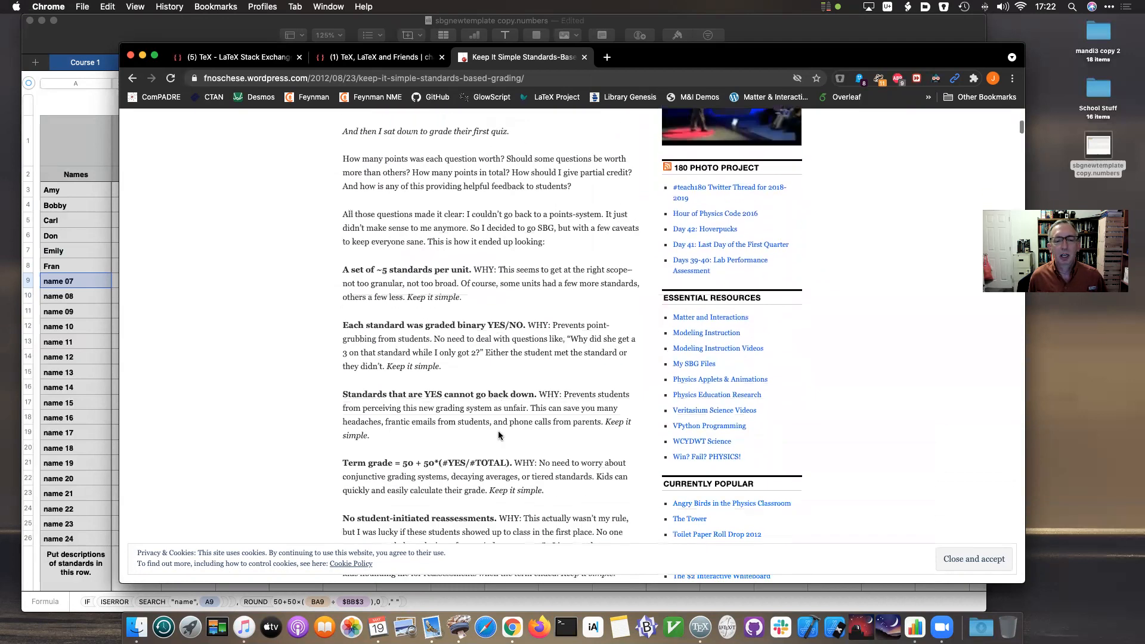
pyautogui.scroll(-2, 499, 431)
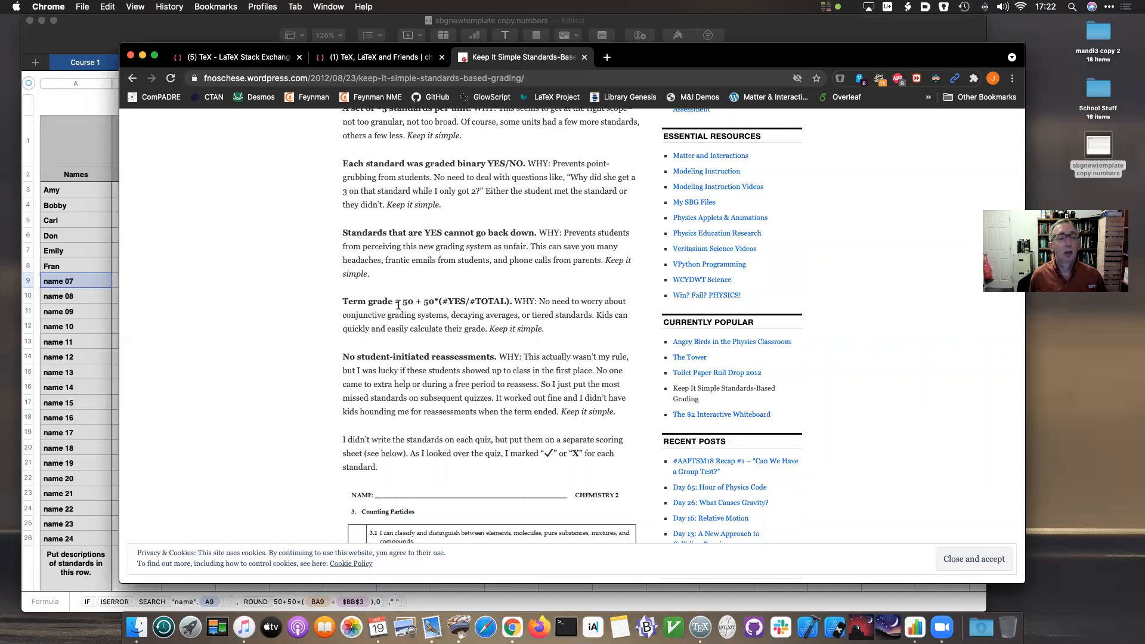
# Switch back to Numbers and examine row 3's Numerical Grade, Number of Proficiencies and Number of Standards formulas.
pyautogui.press('super+Tab')
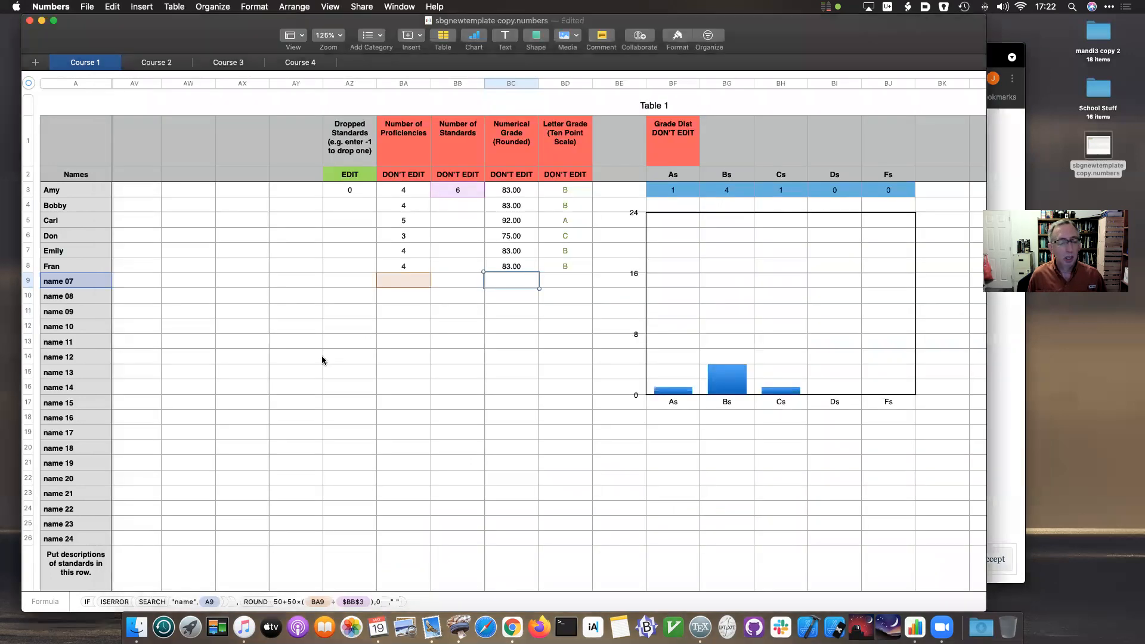
pyautogui.click(521, 190)
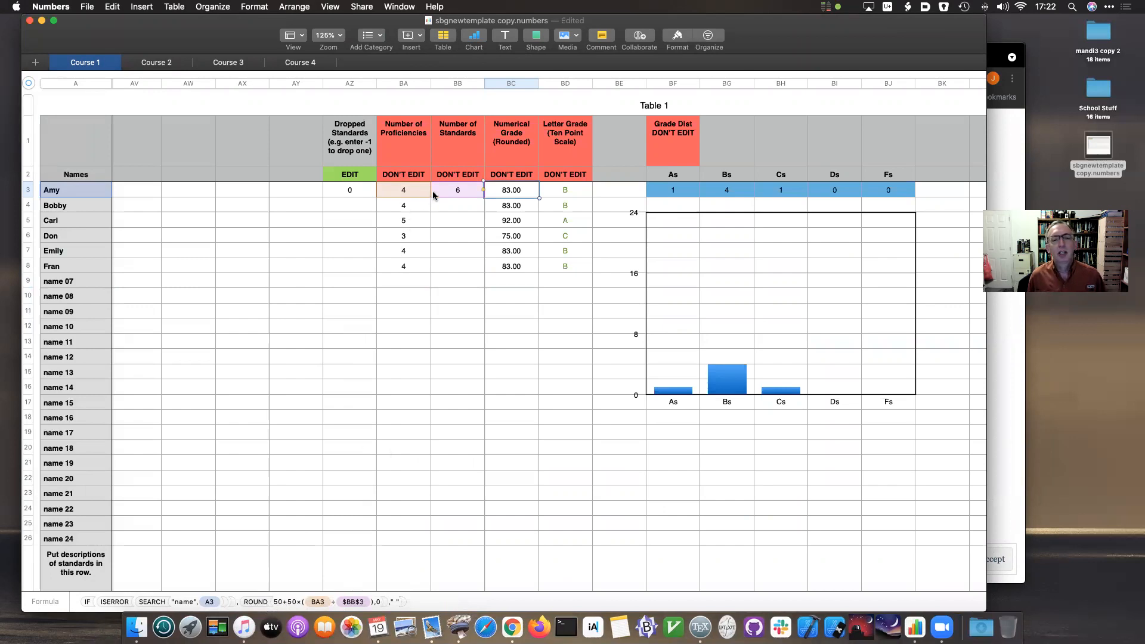
pyautogui.click(392, 191)
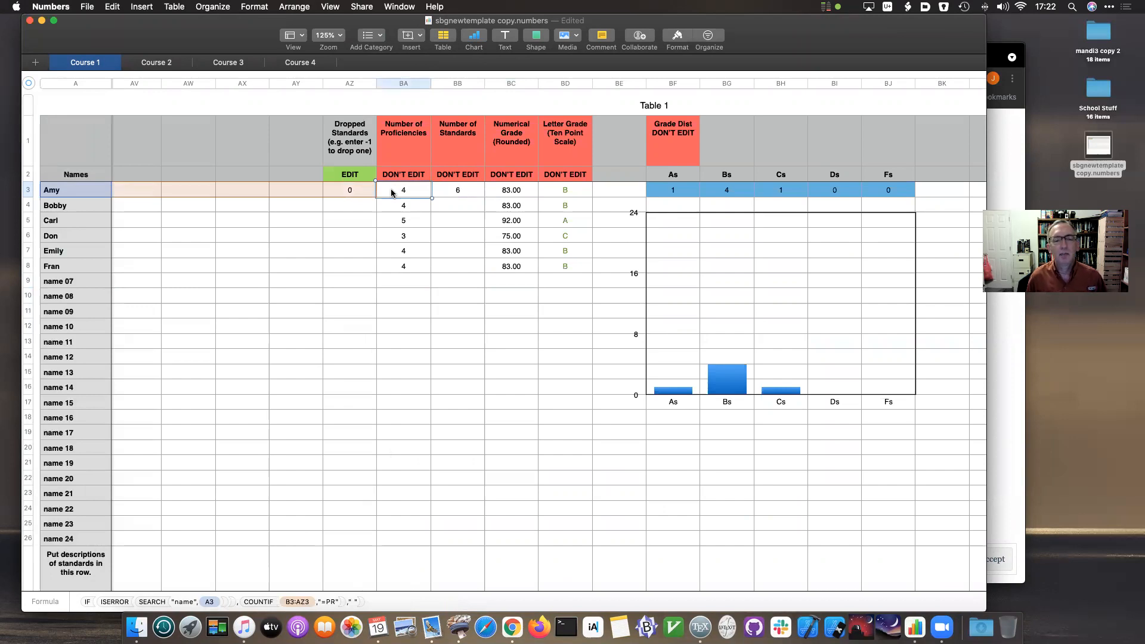
pyautogui.press('Right')
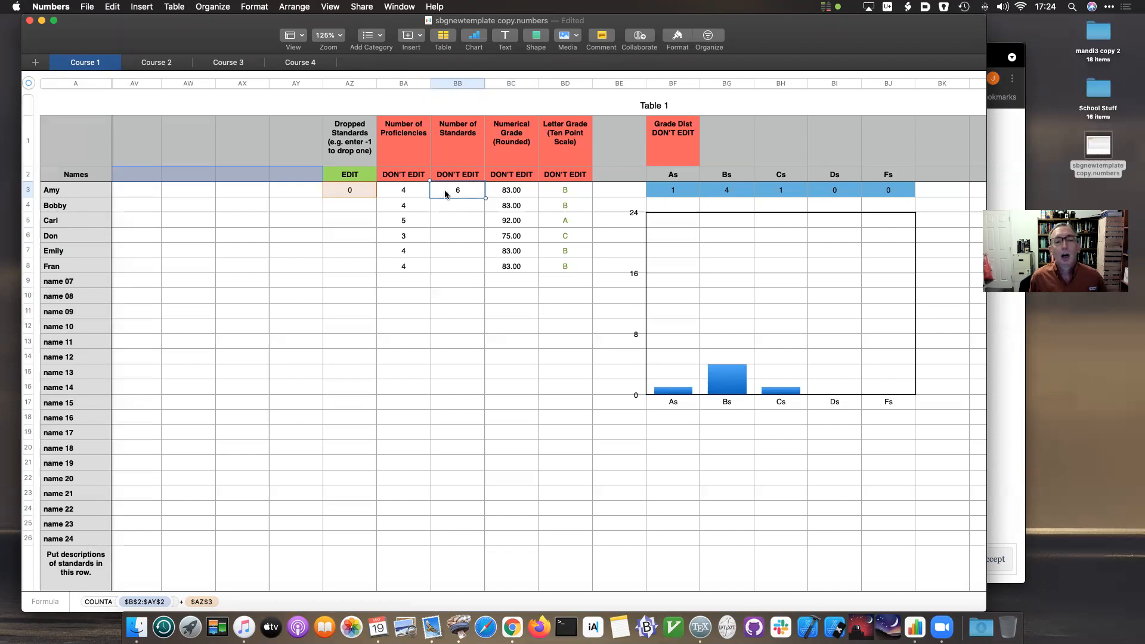
pyautogui.press('Right')
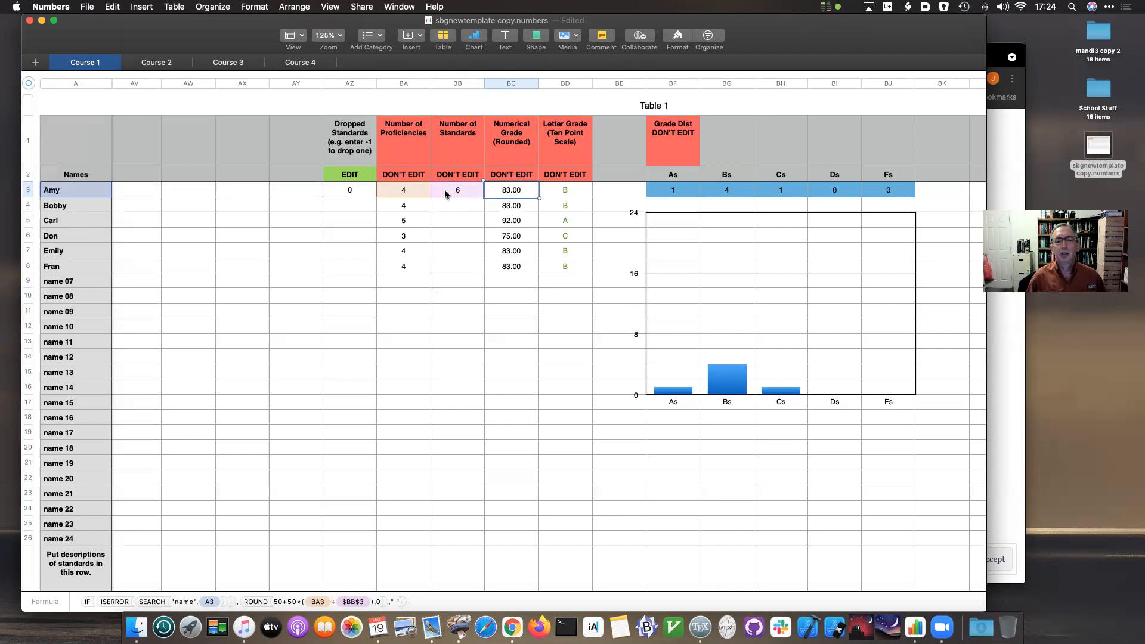
# Recheck row 3's proficiency and standards counts, and continue across to its Letter Grade formula.
pyautogui.press('Left')
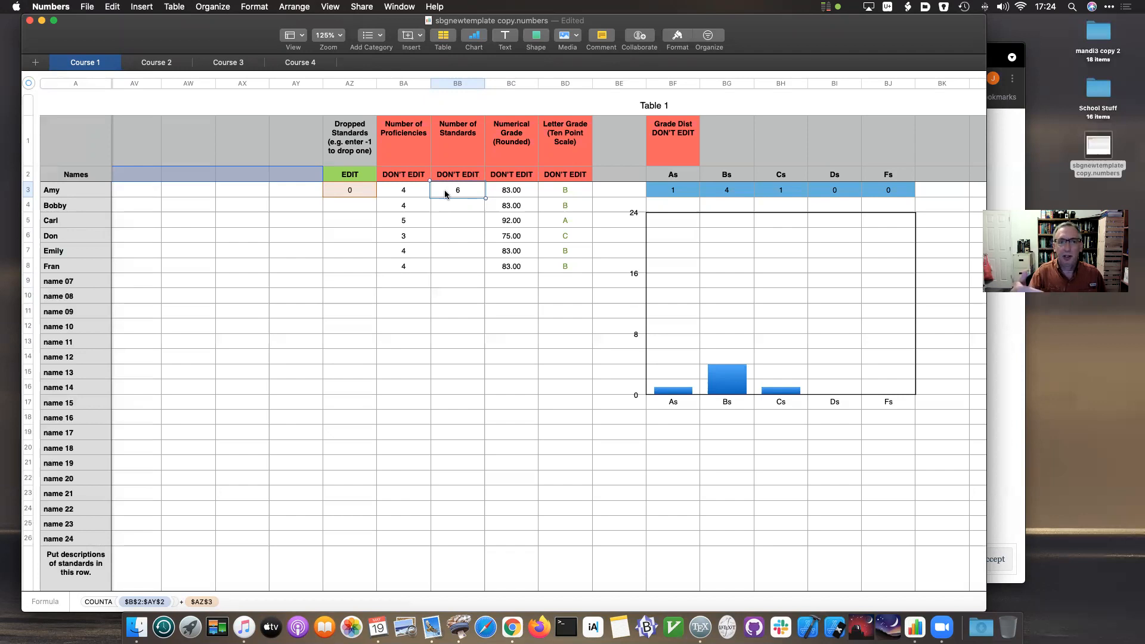
pyautogui.press('Left')
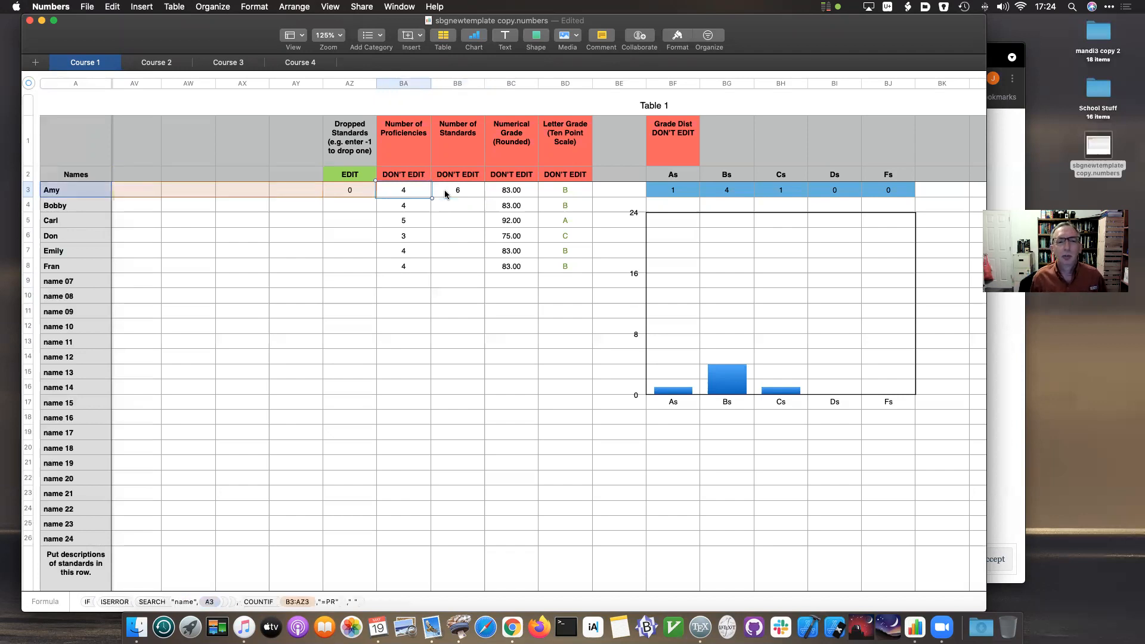
pyautogui.press('Right')
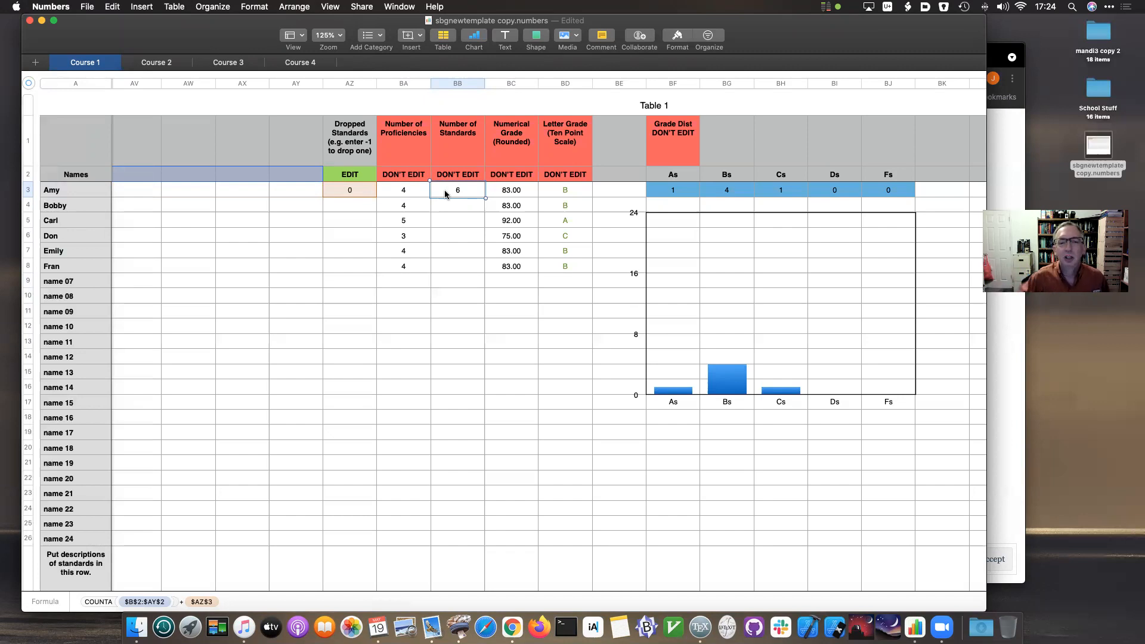
pyautogui.press('Right')
pyautogui.press('Right')
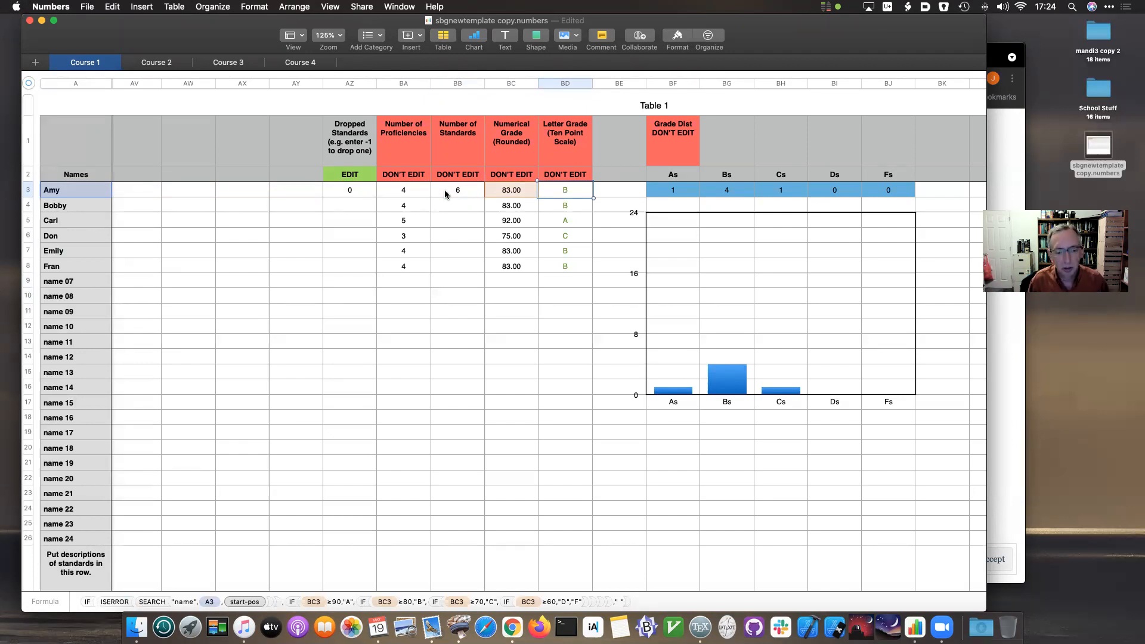
# Review the Letter Grade formulas up and down the students' rows, finishing at row 8.
pyautogui.press('Down')
pyautogui.press('Down')
pyautogui.press('Down')
pyautogui.press('Down')
pyautogui.press('Down')
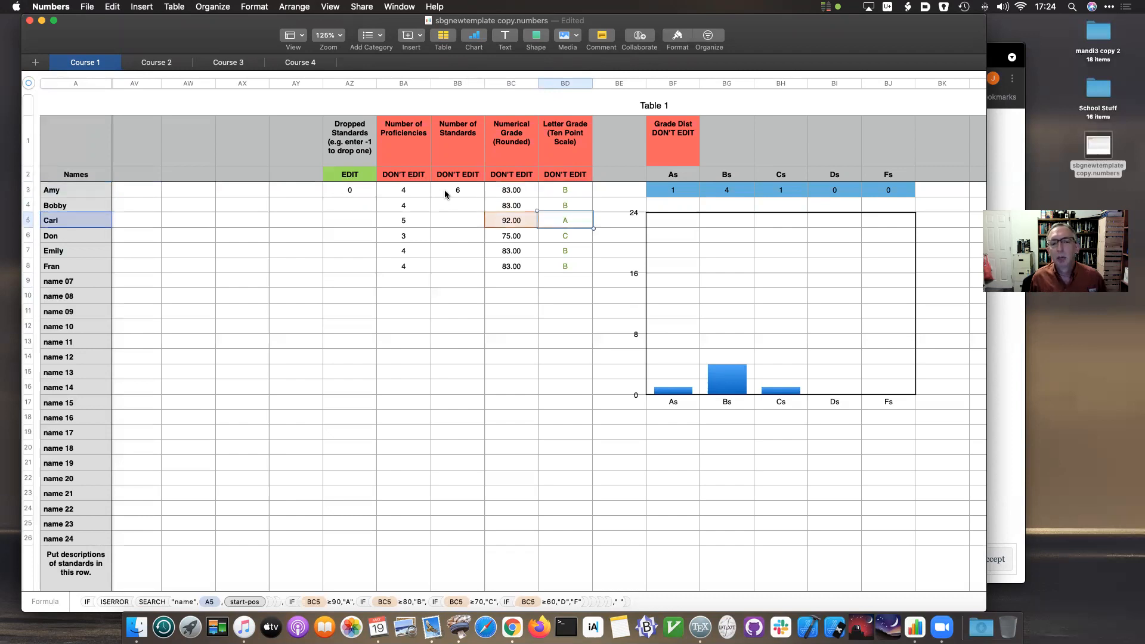
pyautogui.press('Up')
pyautogui.press('Up')
pyautogui.press('Up')
pyautogui.press('Up')
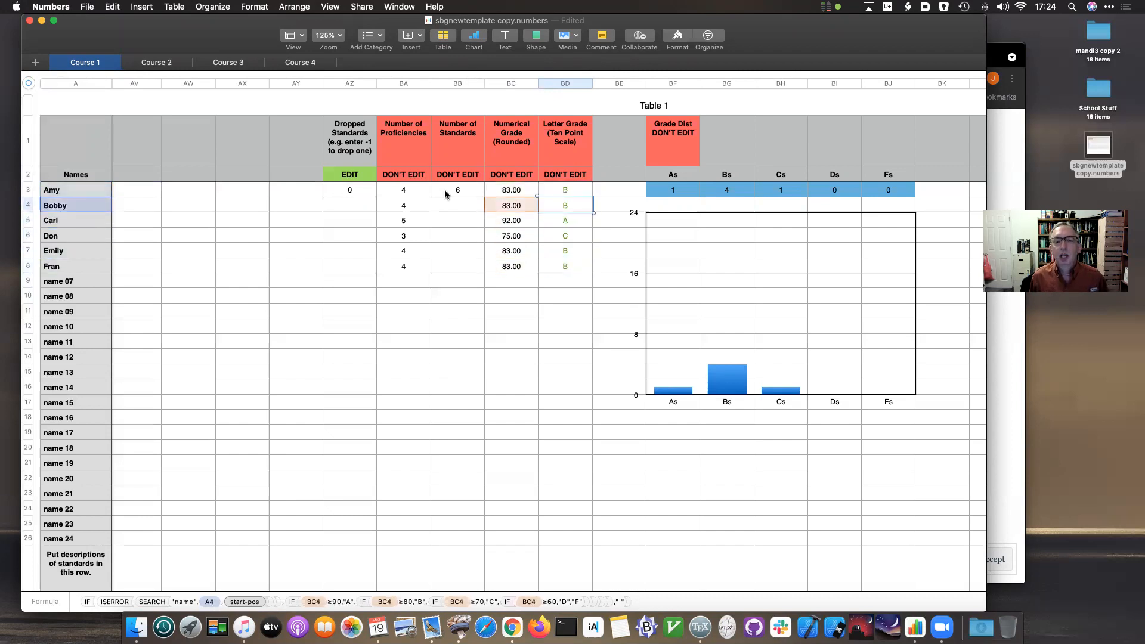
pyautogui.press('Down')
pyautogui.press('Down')
pyautogui.press('Down')
pyautogui.press('Down')
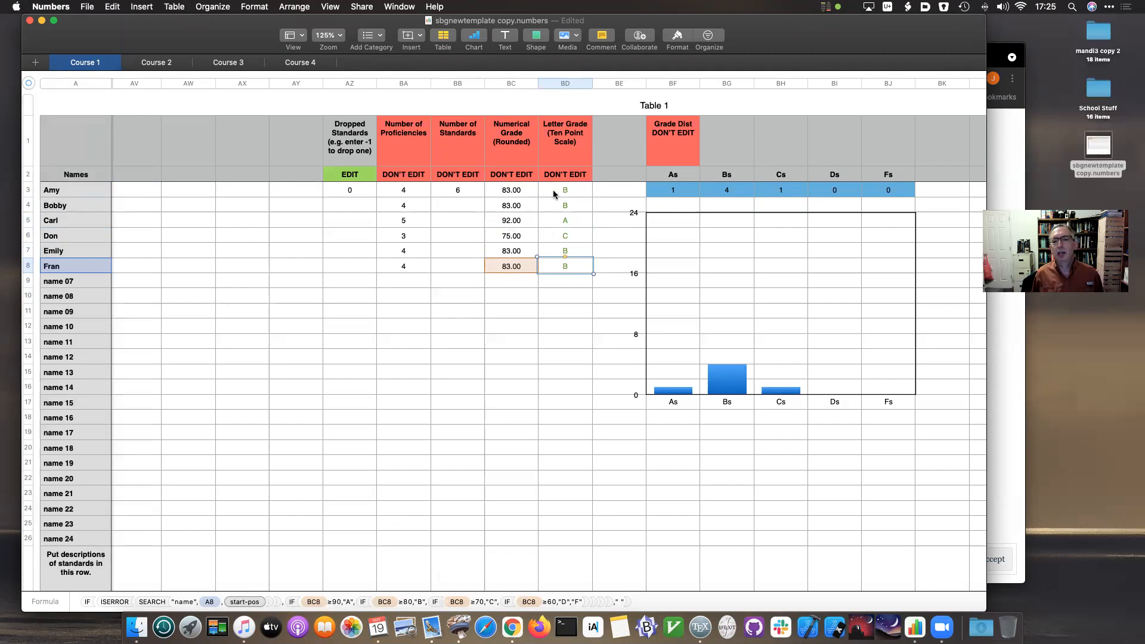
# Return to the Letter Grade header, and select the empty cell BF18 below the As bar of the distribution chart.
pyautogui.press('Up')
pyautogui.press('Up')
pyautogui.press('Up')
pyautogui.press('Up')
pyautogui.press('Up')
pyautogui.press('Up')
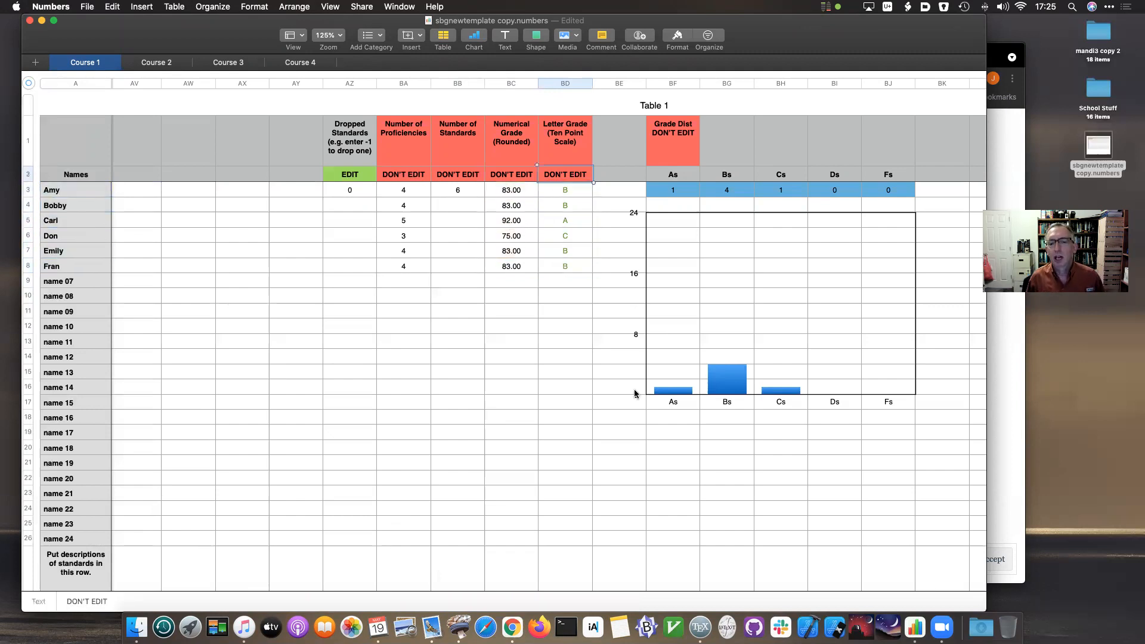
pyautogui.click(674, 418)
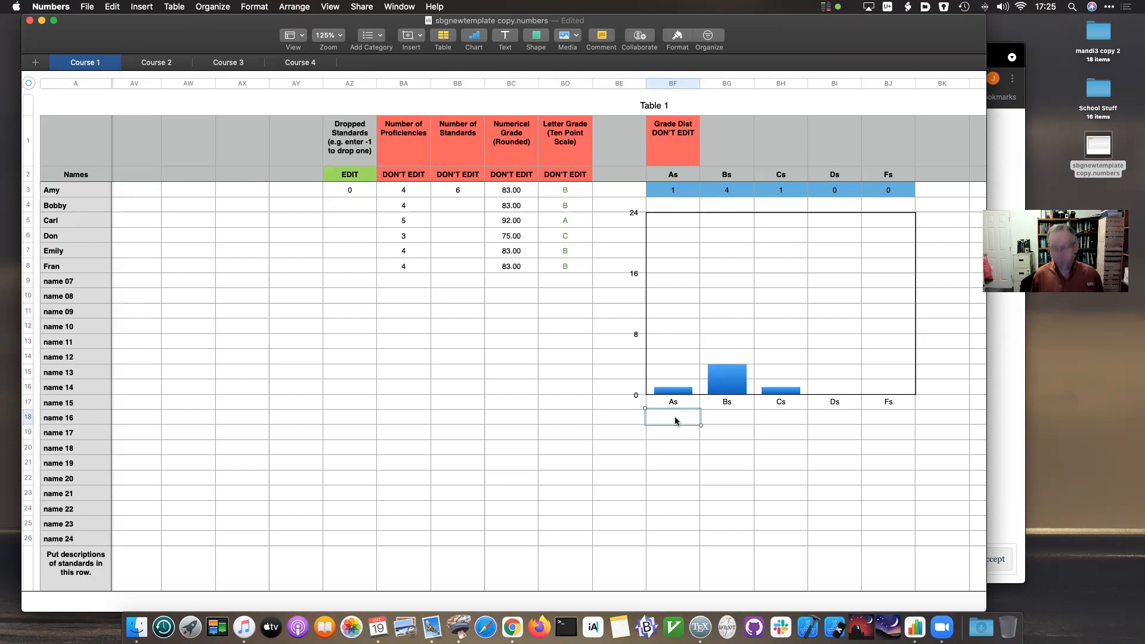
# Return to the standards headings at the start of the Course 1 table and clear the Standard 3 heading in cell D2.
pyautogui.press('Left')
pyautogui.press('Left')
pyautogui.press('Left')
pyautogui.press('Left')
pyautogui.press('Left')
pyautogui.press('Left')
pyautogui.press('Left')
pyautogui.press('Left')
pyautogui.press('Left')
pyautogui.press('Left')
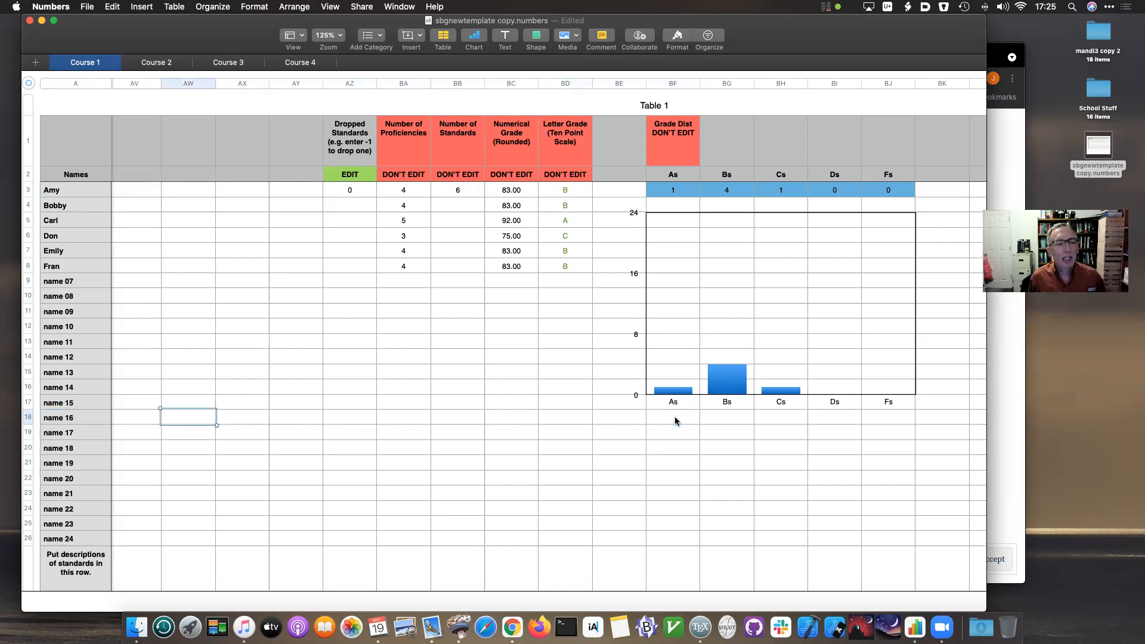
pyautogui.press('Left')
pyautogui.press('Left')
pyautogui.press('Left')
pyautogui.press('Left')
pyautogui.press('Left')
pyautogui.press('Left')
pyautogui.press('Left')
pyautogui.press('Left')
pyautogui.press('Left')
pyautogui.press('Left')
pyautogui.press('Left')
pyautogui.press('Left')
pyautogui.press('Left')
pyautogui.press('Left')
pyautogui.press('Left')
pyautogui.press('Left')
pyautogui.press('Left')
pyautogui.press('Left')
pyautogui.press('Left')
pyautogui.press('Left')
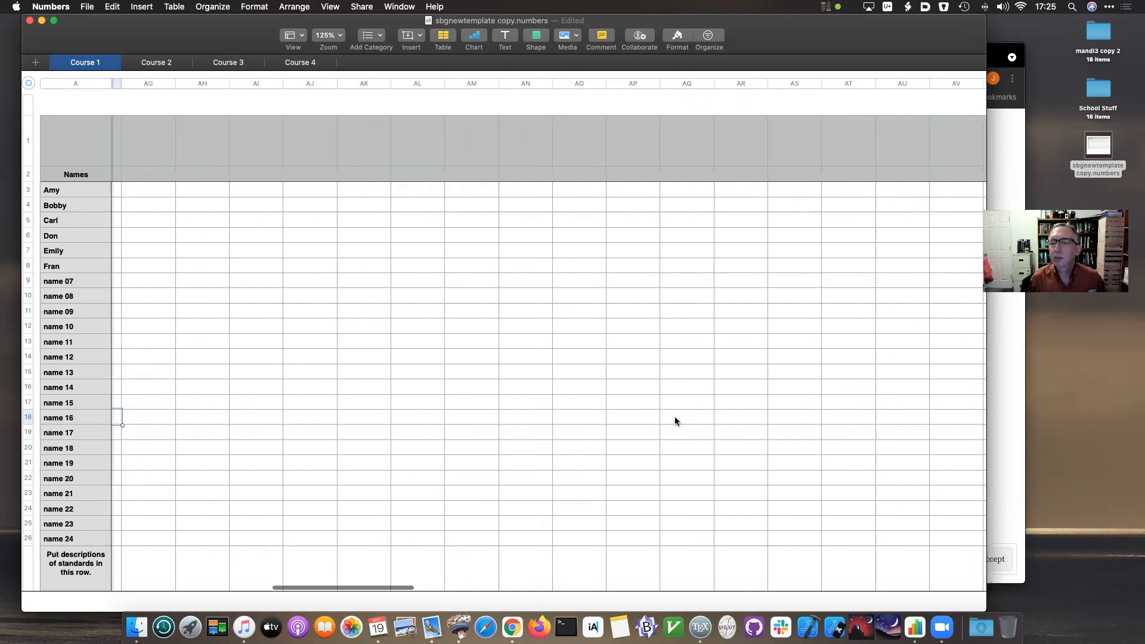
pyautogui.press('Left')
pyautogui.press('Left')
pyautogui.press('Left')
pyautogui.press('Left')
pyautogui.press('Left')
pyautogui.press('Left')
pyautogui.press('Left')
pyautogui.press('Left')
pyautogui.press('Left')
pyautogui.press('Left')
pyautogui.press('Left')
pyautogui.press('Left')
pyautogui.press('Left')
pyautogui.press('Left')
pyautogui.press('Left')
pyautogui.press('Left')
pyautogui.press('Left')
pyautogui.press('Left')
pyautogui.press('Left')
pyautogui.press('Left')
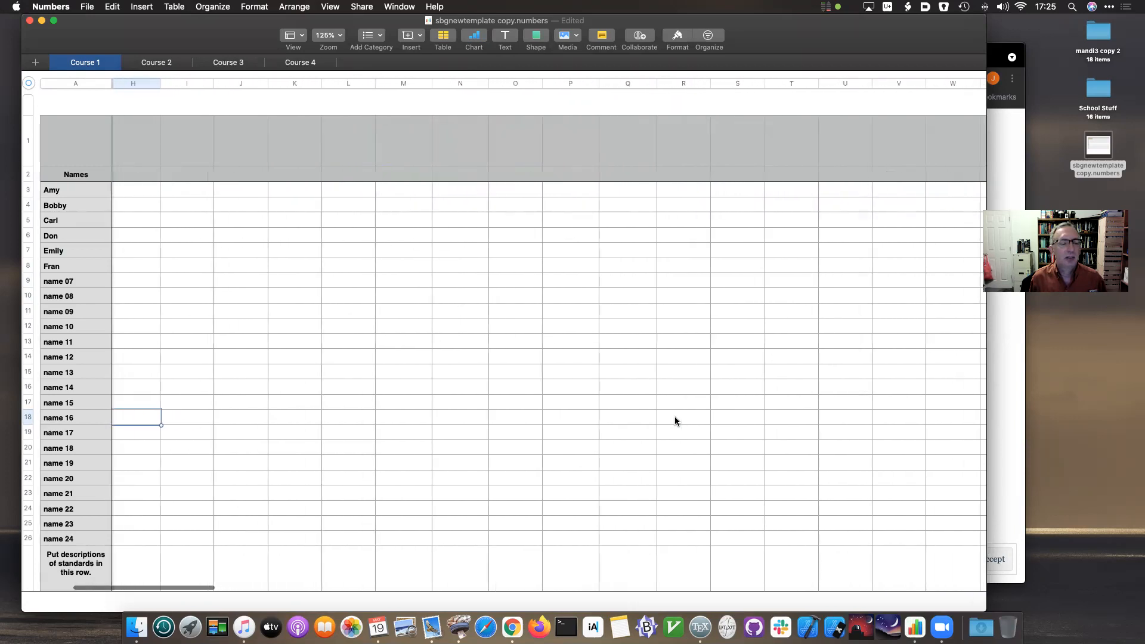
pyautogui.press('Left')
pyautogui.press('Up')
pyautogui.press('Up')
pyautogui.press('Up')
pyautogui.press('Up')
pyautogui.press('Up')
pyautogui.press('Up')
pyautogui.press('Up')
pyautogui.press('Up')
pyautogui.press('Up')
pyautogui.press('Up')
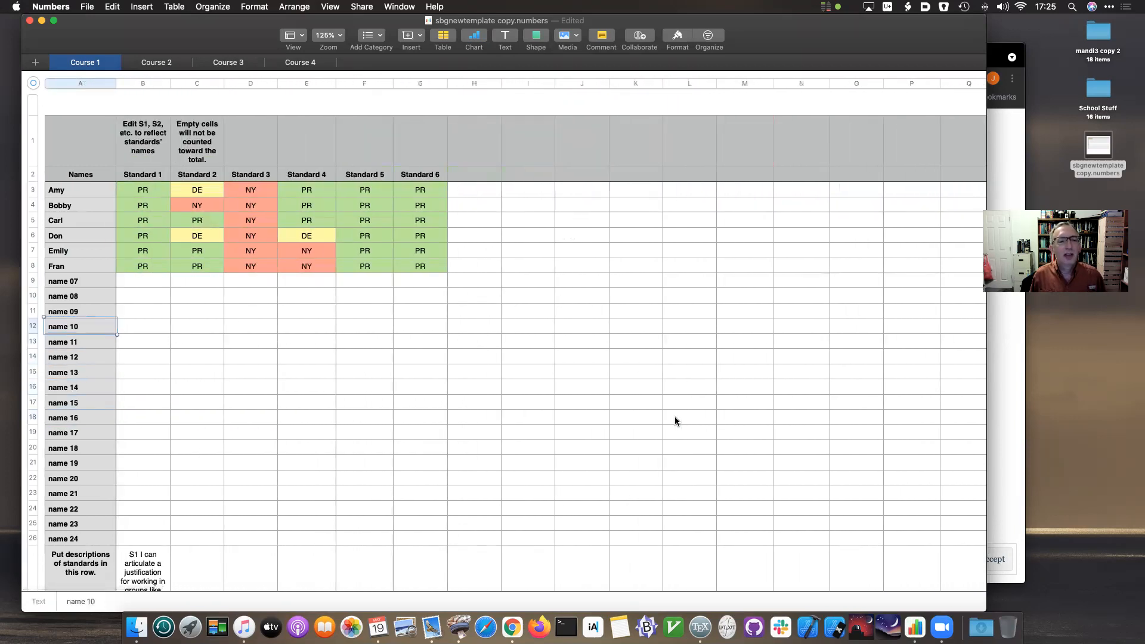
pyautogui.press('Up')
pyautogui.press('Up')
pyautogui.press('Up')
pyautogui.press('Up')
pyautogui.press('Up')
pyautogui.press('Up')
pyautogui.press('Right')
pyautogui.press('Right')
pyautogui.press('Right')
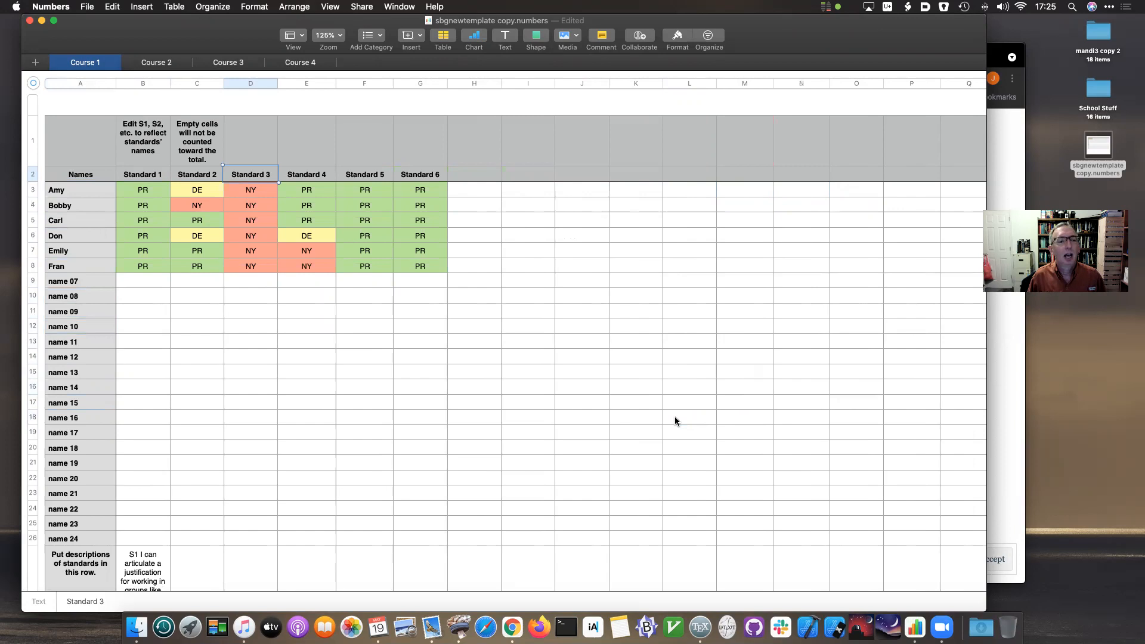
pyautogui.press('BackSpace')
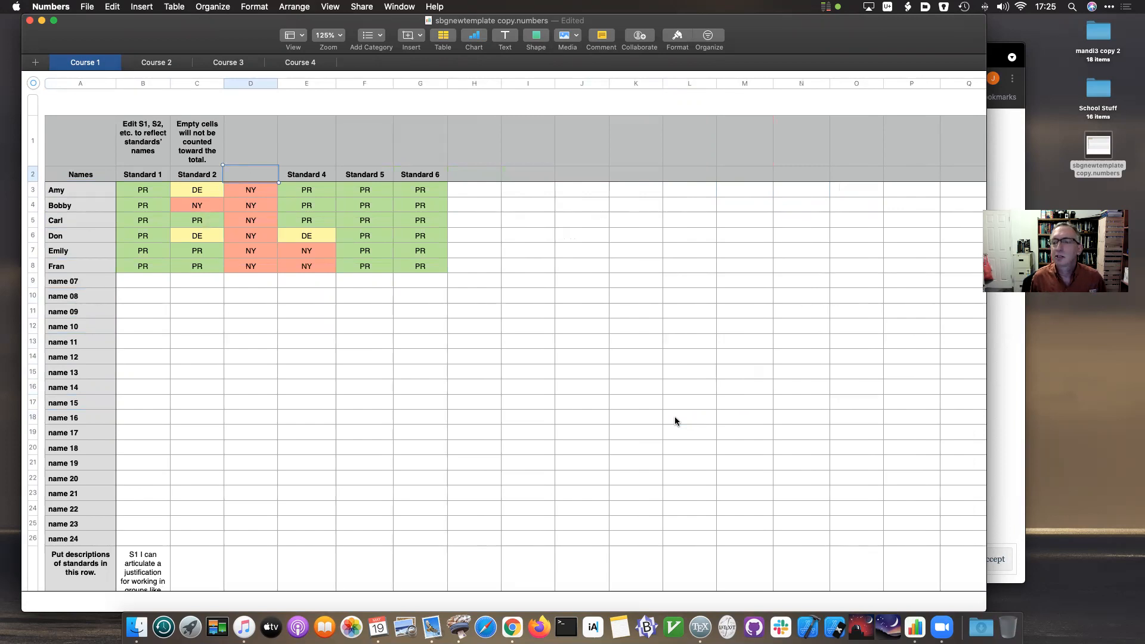
# Go across the heading row to the grade summary columns and examine row 3's Number of Standards formula.
pyautogui.press('Left')
pyautogui.press('Left')
pyautogui.press('Left')
pyautogui.press('Right')
pyautogui.press('Right')
pyautogui.press('Right')
pyautogui.press('Right')
pyautogui.press('Right')
pyautogui.press('Right')
pyautogui.press('Right')
pyautogui.press('Right')
pyautogui.press('Right')
pyautogui.press('Right')
pyautogui.press('Right')
pyautogui.press('Right')
pyautogui.press('Right')
pyautogui.press('Right')
pyautogui.press('Right')
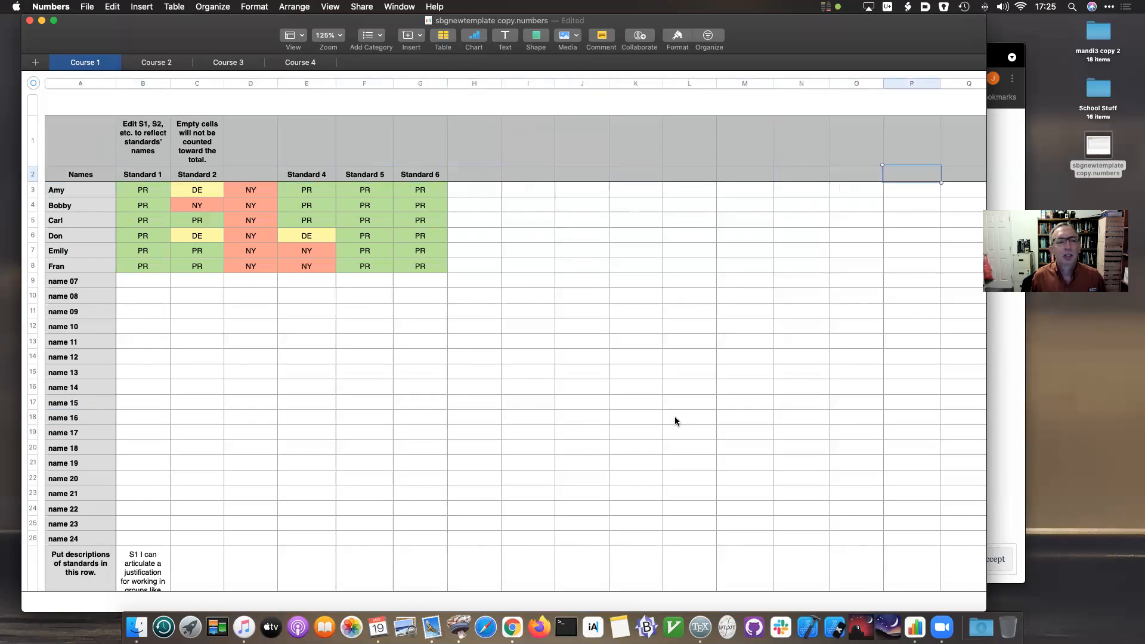
pyautogui.press('Right')
pyautogui.press('Right')
pyautogui.press('Right')
pyautogui.press('Right')
pyautogui.press('Right')
pyautogui.press('Right')
pyautogui.press('Right')
pyautogui.press('Right')
pyautogui.press('Right')
pyautogui.press('Right')
pyautogui.press('Right')
pyautogui.press('Right')
pyautogui.press('Right')
pyautogui.press('Right')
pyautogui.press('Right')
pyautogui.press('Right')
pyautogui.press('Right')
pyautogui.press('Right')
pyautogui.press('Right')
pyautogui.press('Right')
pyautogui.press('Right')
pyautogui.press('Right')
pyautogui.press('Right')
pyautogui.press('Right')
pyautogui.press('Right')
pyautogui.press('Right')
pyautogui.press('Right')
pyautogui.press('Right')
pyautogui.press('Right')
pyautogui.press('Right')
pyautogui.press('Right')
pyautogui.press('Right')
pyautogui.press('Right')
pyautogui.press('Right')
pyautogui.press('Right')
pyautogui.press('Right')
pyautogui.press('Right')
pyautogui.press('Right')
pyautogui.press('Right')
pyautogui.press('Right')
pyautogui.press('Left')
pyautogui.press('Left')
pyautogui.press('Left')
pyautogui.press('Left')
pyautogui.press('Left')
pyautogui.press('Left')
pyautogui.press('Down')
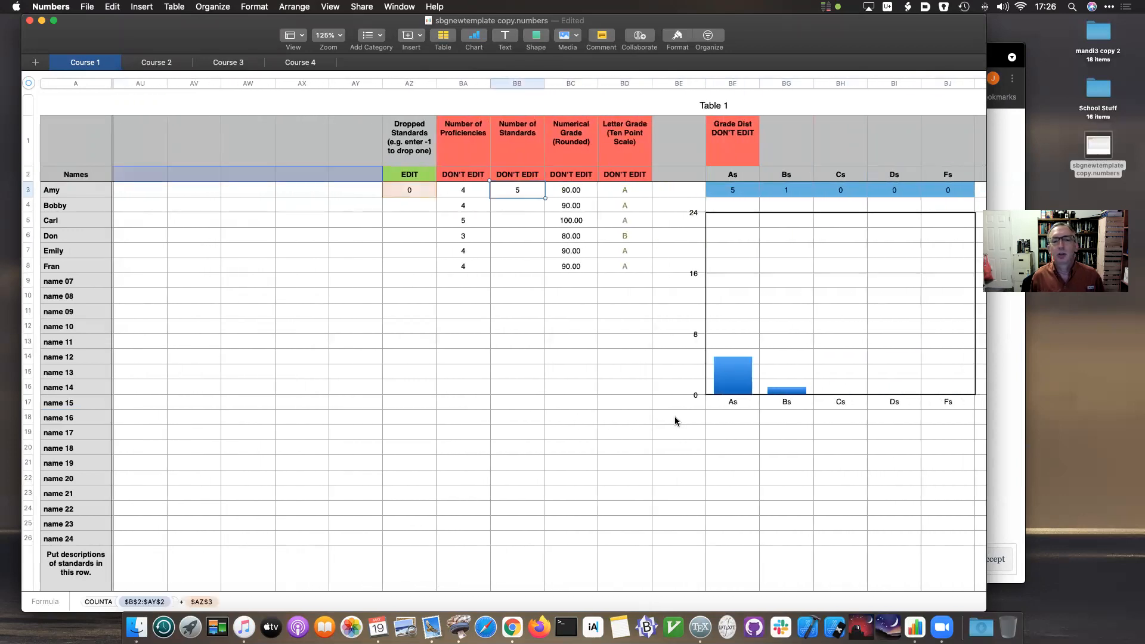
# Review the Number of Proficiencies formulas down the students' rows 3 to 8, and return to row 3.
pyautogui.press('Down')
pyautogui.press('Left')
pyautogui.press('Up')
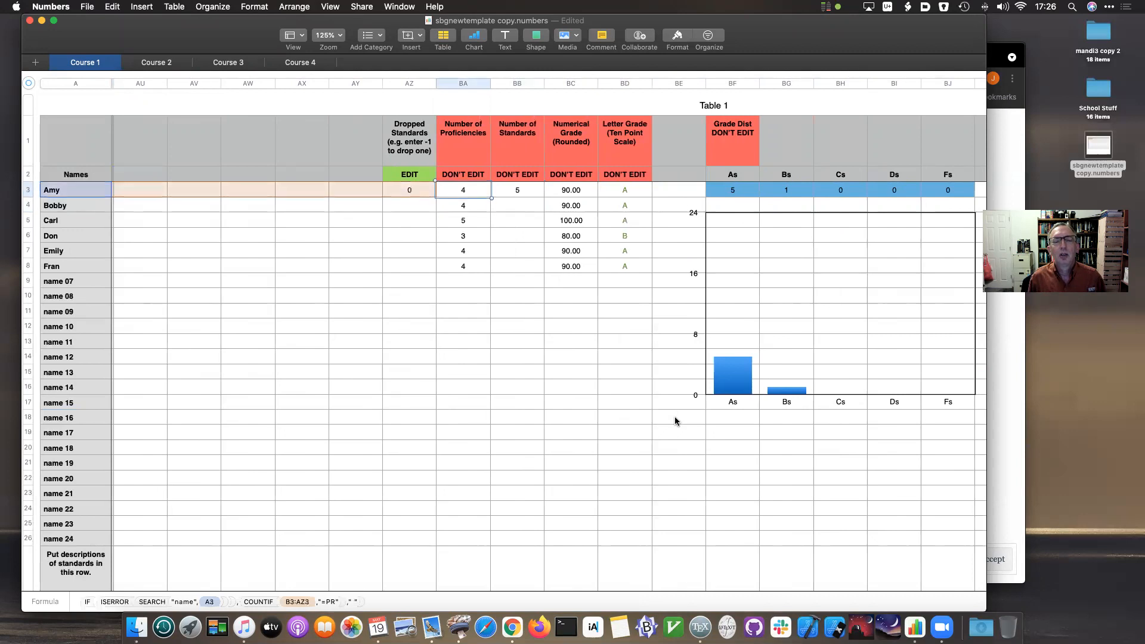
pyautogui.press('Down')
pyautogui.press('Down')
pyautogui.press('Down')
pyautogui.press('Down')
pyautogui.press('Down')
pyautogui.press('Up')
pyautogui.press('Up')
pyautogui.press('Up')
pyautogui.press('Up')
pyautogui.press('Up')
# Examine row 3's Numerical Grade formula and continue to its Letter Grade formula.
pyautogui.press('Right')
pyautogui.press('Right')
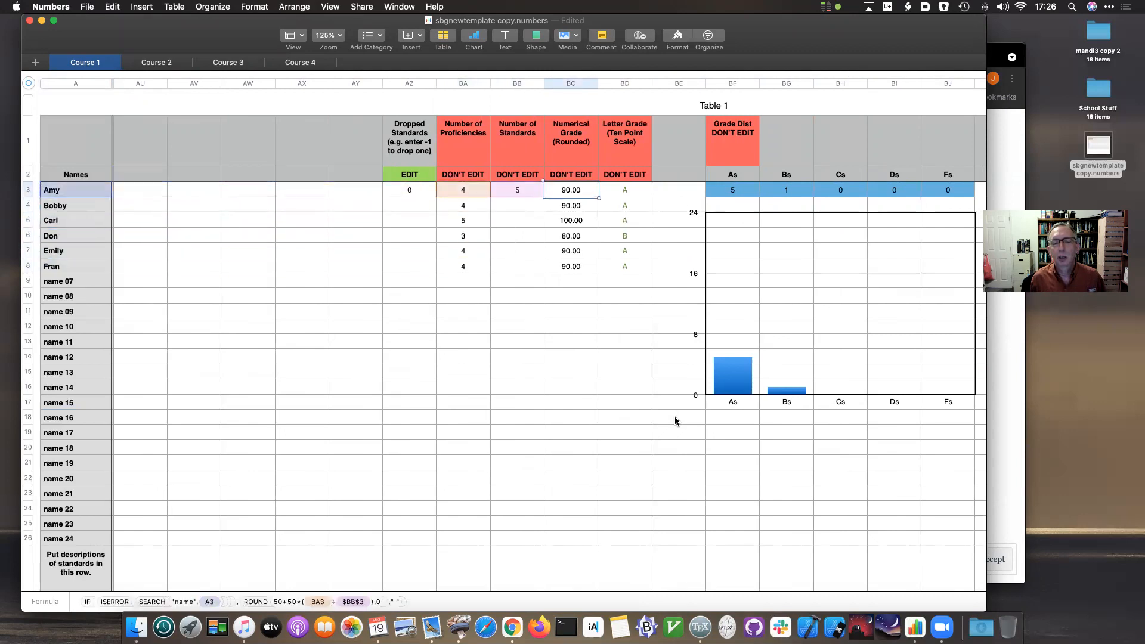
pyautogui.press('Right')
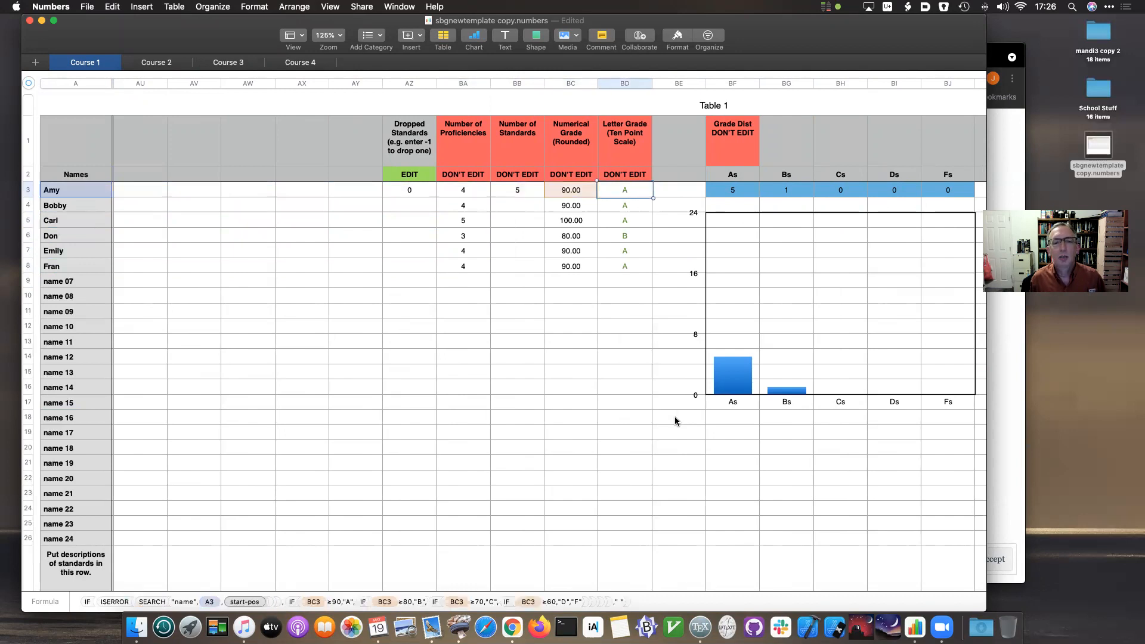
# Review the Letter Grade formulas from row 3 down to the unused student rows, as far as row 12.
pyautogui.press('Down')
pyautogui.press('Down')
pyautogui.press('Down')
pyautogui.press('Down')
pyautogui.press('Down')
pyautogui.press('Down')
pyautogui.press('Down')
pyautogui.press('Down')
pyautogui.press('Down')
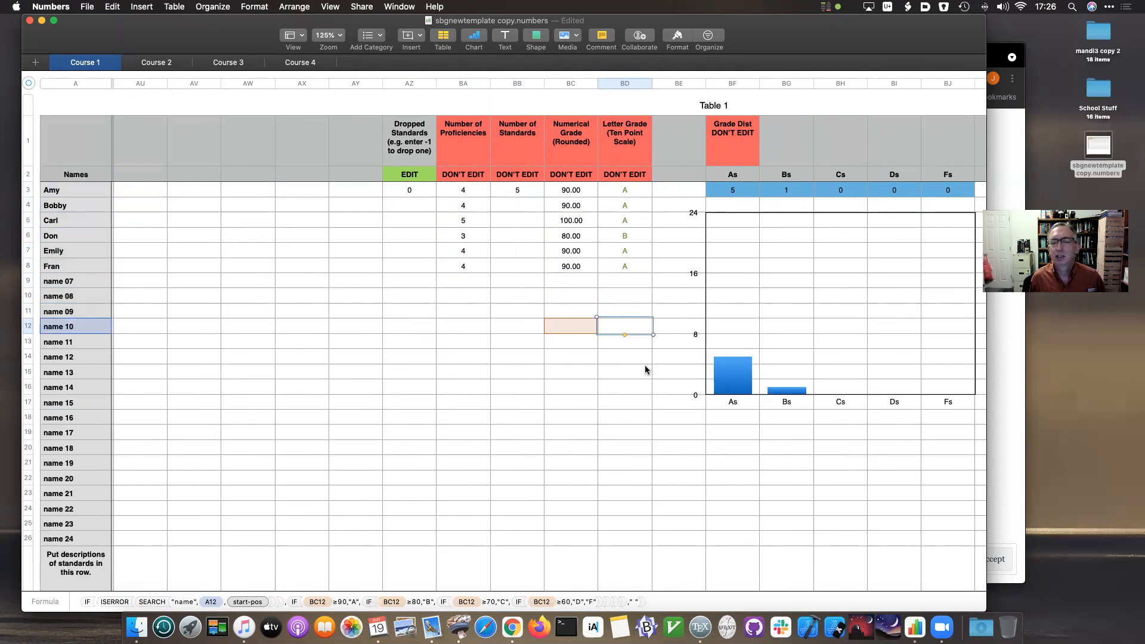
# Return to the standards headings at the start of the Course 1 table and enter Standard 3 in cell D2.
pyautogui.press('Left')
pyautogui.press('Left')
pyautogui.press('Left')
pyautogui.press('Left')
pyautogui.press('Left')
pyautogui.press('Left')
pyautogui.press('Left')
pyautogui.press('Left')
pyautogui.press('Left')
pyautogui.press('Left')
pyautogui.press('Right')
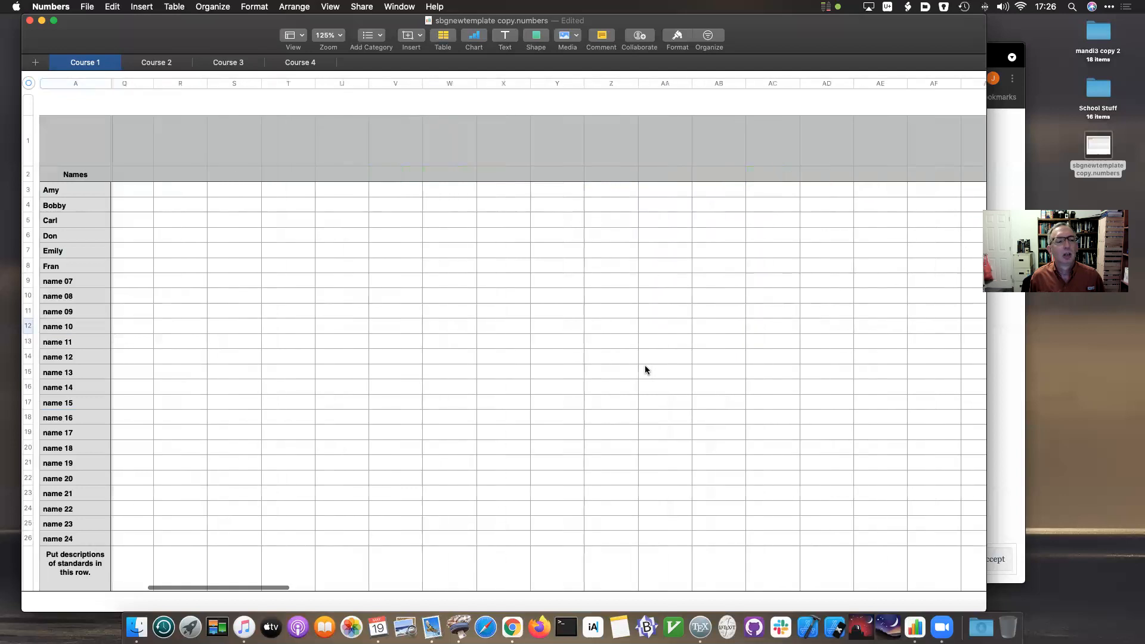
pyautogui.press('Up')
pyautogui.press('Up')
pyautogui.press('Up')
pyautogui.press('Up')
pyautogui.press('Up')
pyautogui.press('Up')
pyautogui.press('Up')
pyautogui.press('Up')
pyautogui.press('Up')
pyautogui.press('Up')
pyautogui.press('Right')
pyautogui.press('Right')
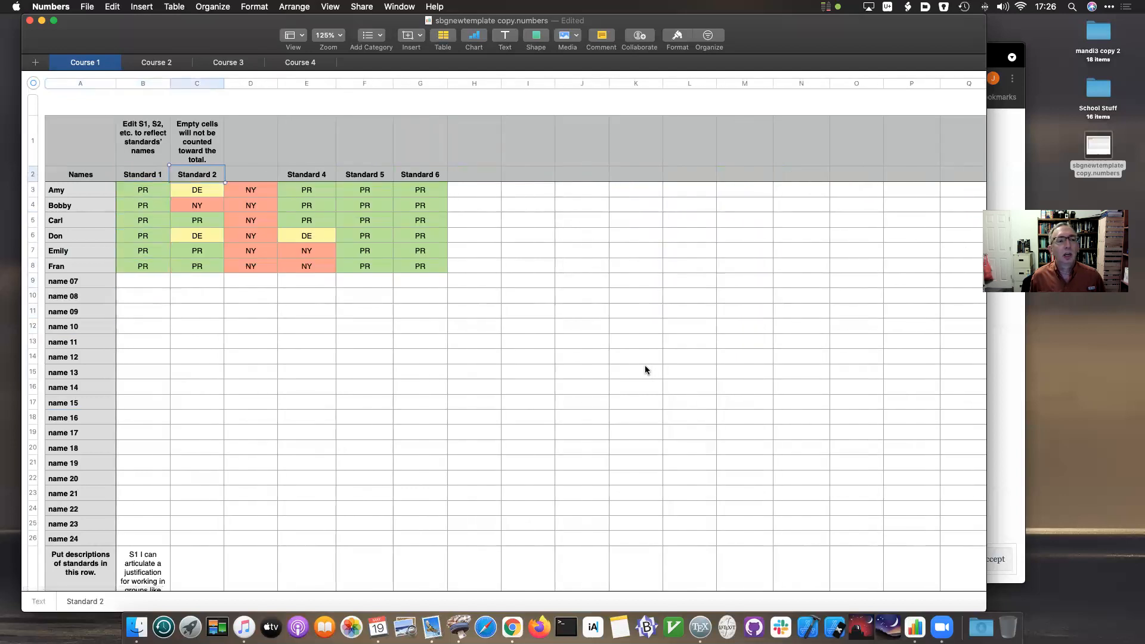
pyautogui.write('Standard')
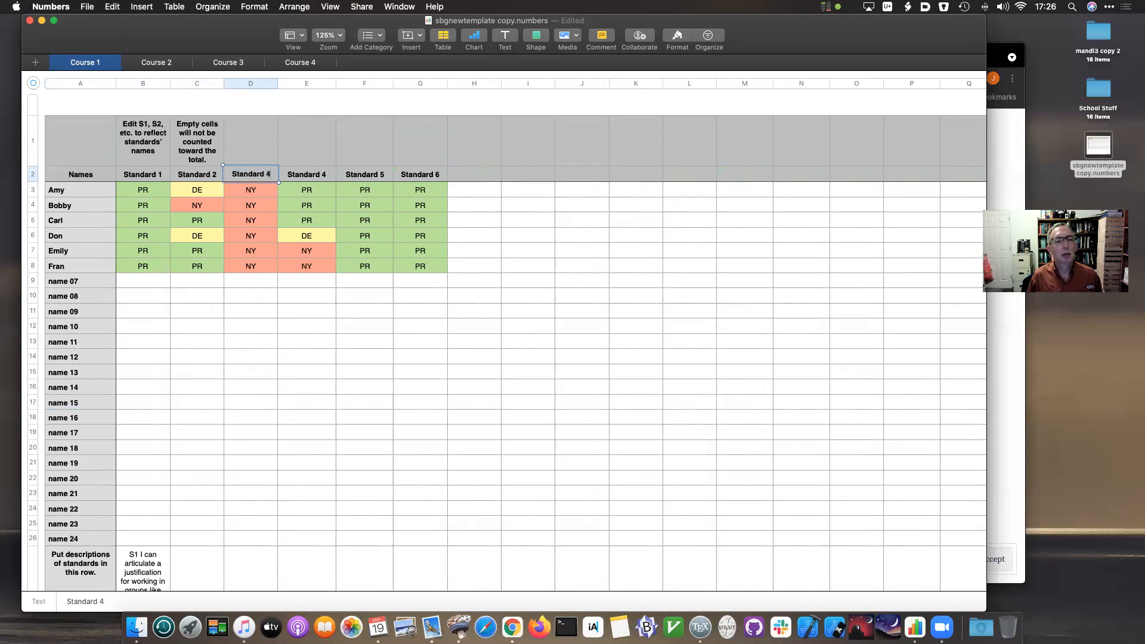
pyautogui.write(' 3')
pyautogui.press('Return')
# Go across the heading row to the grade summary columns and set the Dropped Standards value in AZ3 to -1.
pyautogui.press('Up')
pyautogui.press('Right')
pyautogui.press('Right')
pyautogui.press('Right')
pyautogui.press('Right')
pyautogui.press('Right')
pyautogui.press('Right')
pyautogui.press('Right')
pyautogui.press('Right')
pyautogui.press('Right')
pyautogui.press('Right')
pyautogui.press('Right')
pyautogui.press('Right')
pyautogui.press('Right')
pyautogui.press('Right')
pyautogui.press('Right')
pyautogui.press('Right')
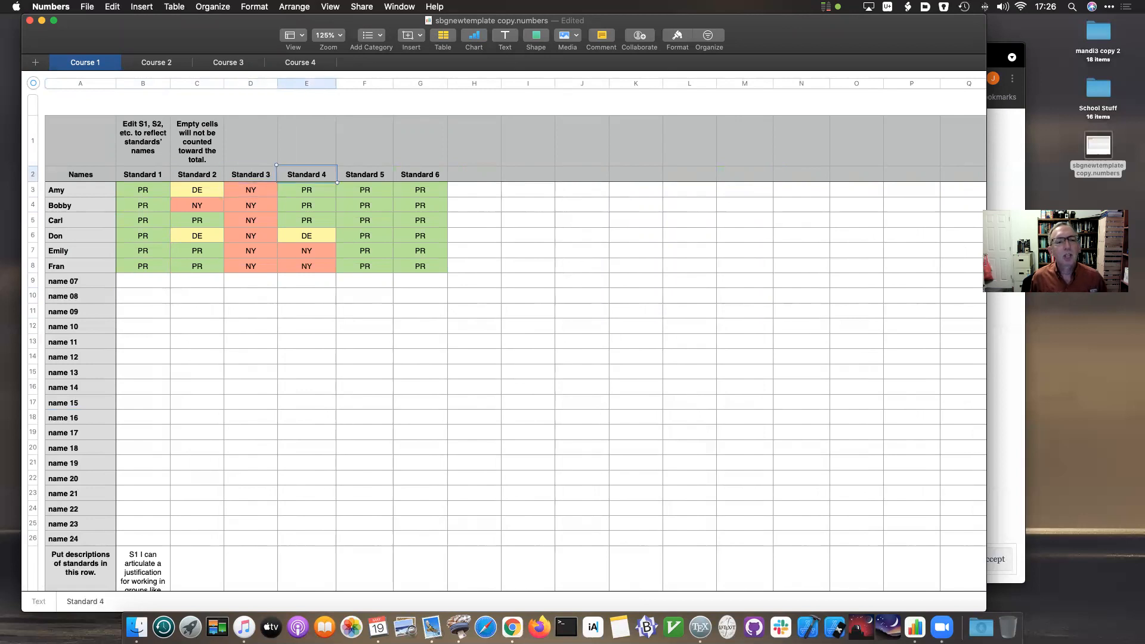
pyautogui.press('Right')
pyautogui.press('Right')
pyautogui.press('Right')
pyautogui.press('Right')
pyautogui.press('Right')
pyautogui.press('Right')
pyautogui.press('Right')
pyautogui.press('Right')
pyautogui.press('Right')
pyautogui.press('Right')
pyautogui.press('Right')
pyautogui.press('Right')
pyautogui.press('Right')
pyautogui.press('Right')
pyautogui.press('Right')
pyautogui.press('Right')
pyautogui.press('Right')
pyautogui.press('Right')
pyautogui.press('Right')
pyautogui.press('Right')
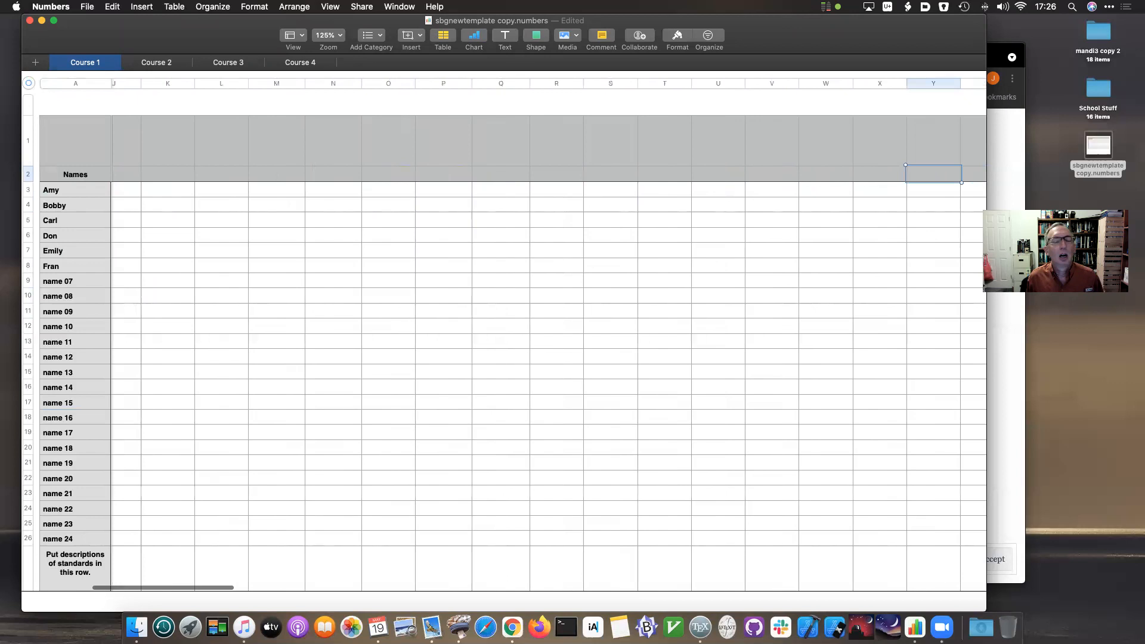
pyautogui.press('Right')
pyautogui.press('Right')
pyautogui.press('Right')
pyautogui.press('Right')
pyautogui.press('Right')
pyautogui.press('Right')
pyautogui.press('Right')
pyautogui.press('Right')
pyautogui.press('Right')
pyautogui.press('Right')
pyautogui.press('Right')
pyautogui.press('Right')
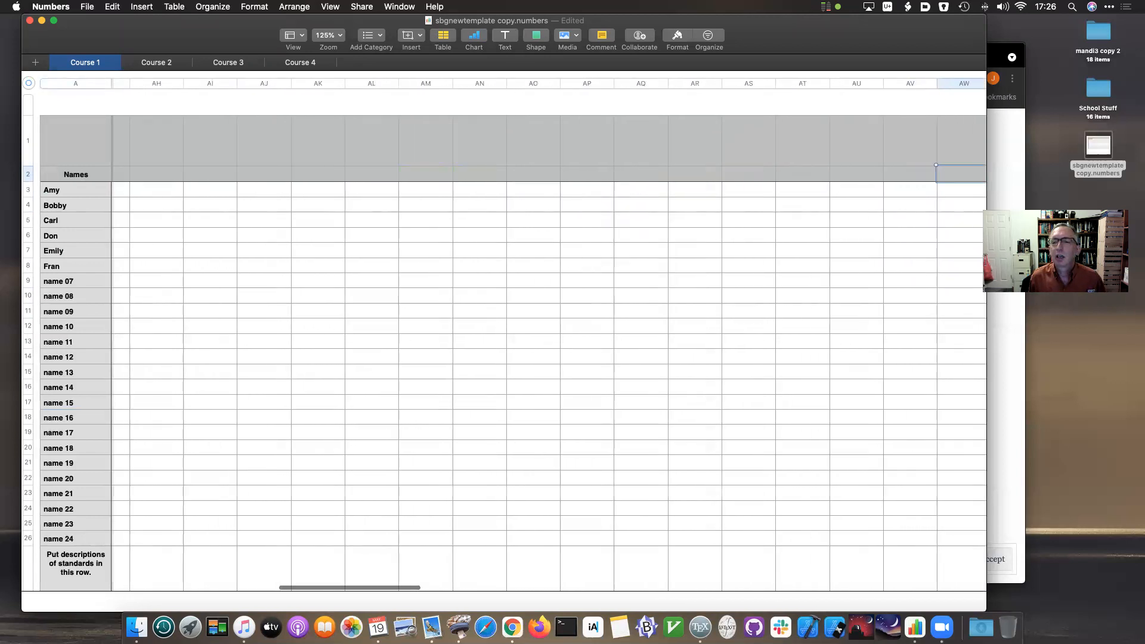
pyautogui.press('Left')
pyautogui.press('Left')
pyautogui.press('Left')
pyautogui.press('Left')
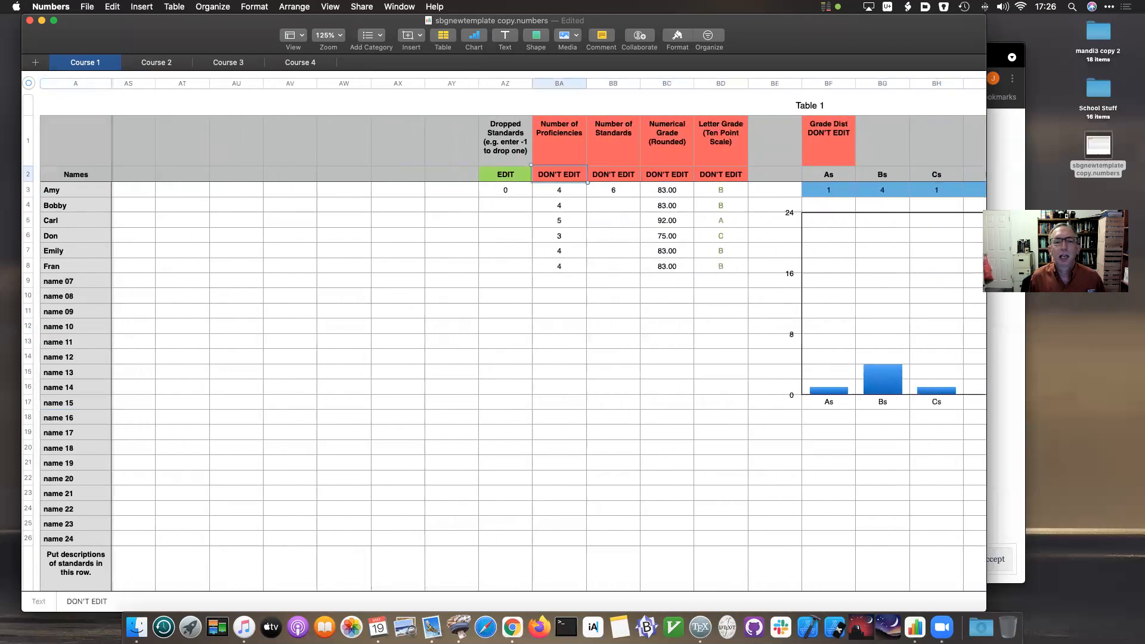
pyautogui.press('Down')
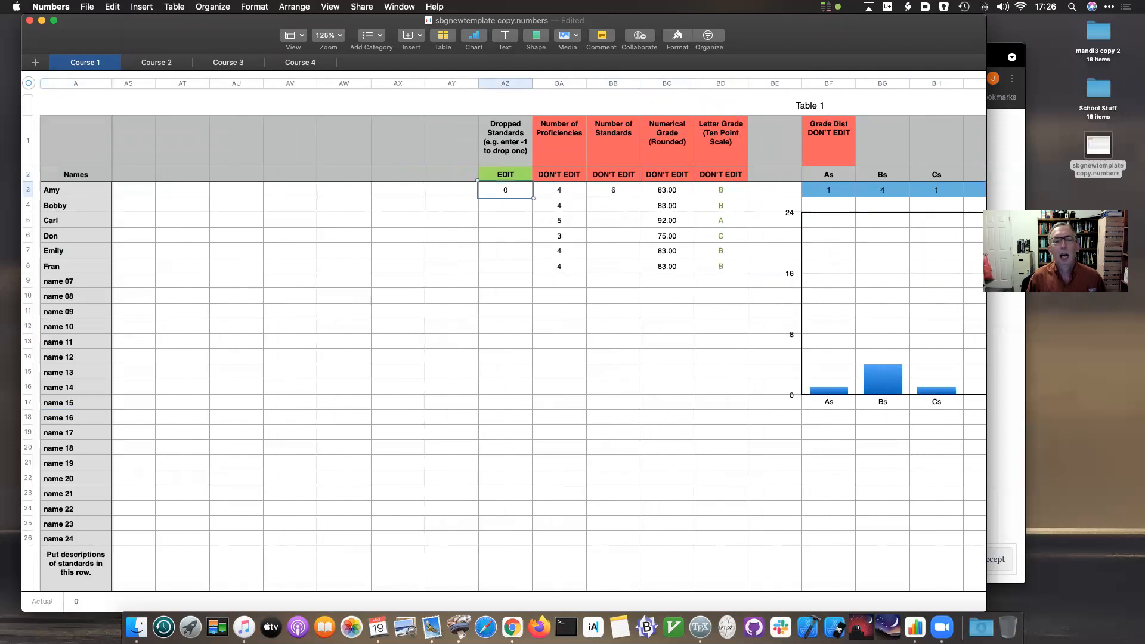
pyautogui.write('-1')
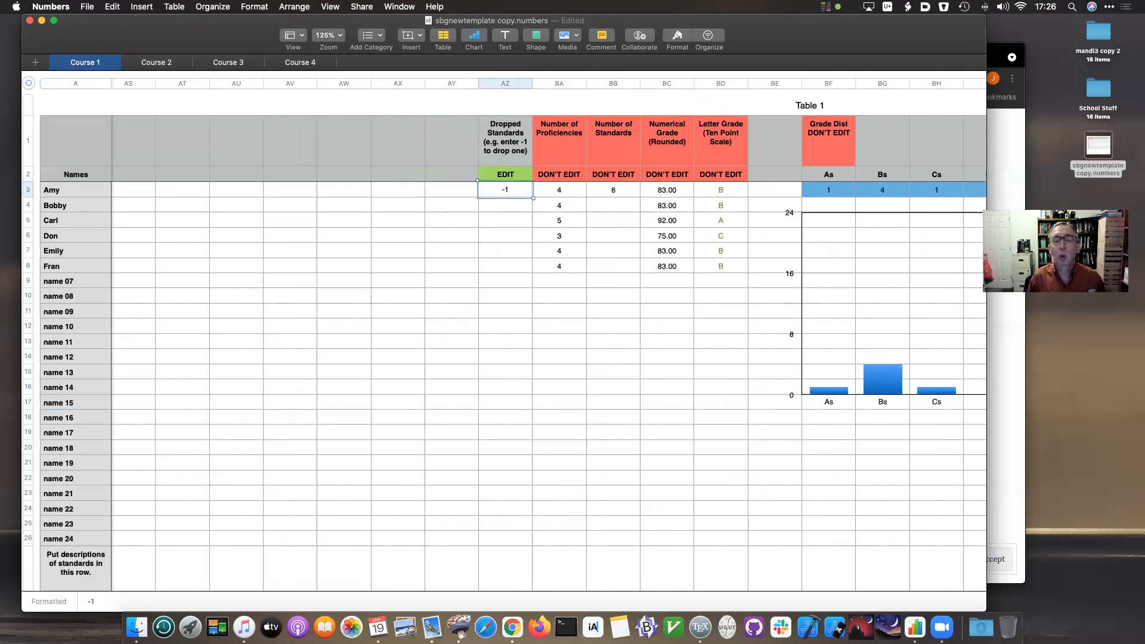
pyautogui.press('Return')
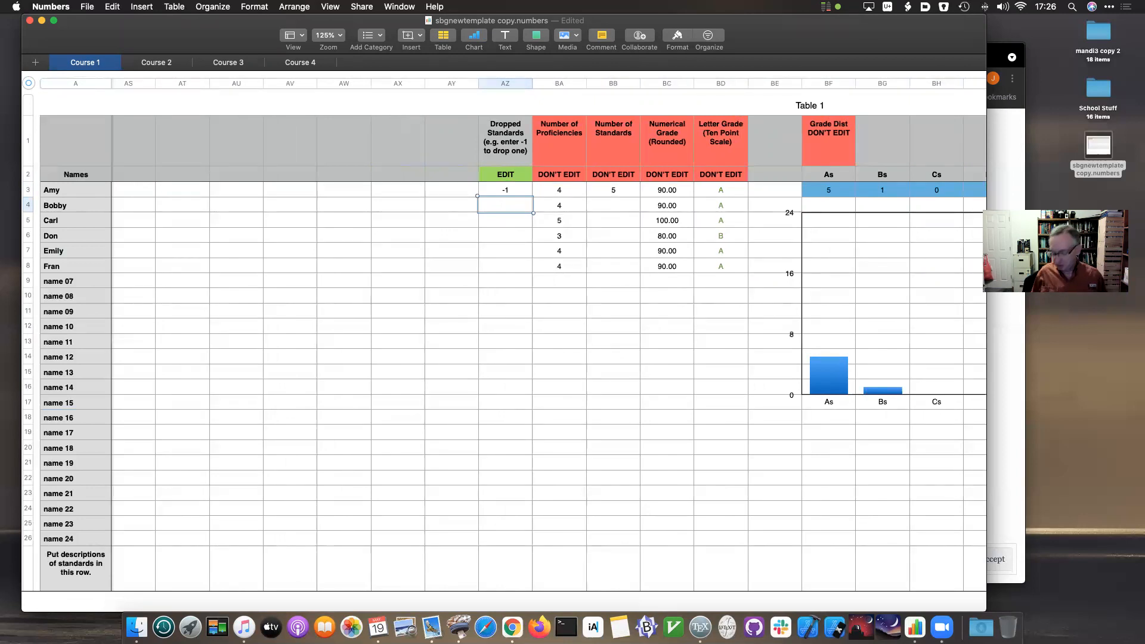
# Examine row 3's Number of Standards formula and its link to the Dropped Standards cell, ending on AZ3.
pyautogui.press('Up')
pyautogui.press('Left')
pyautogui.press('Right')
pyautogui.press('Right')
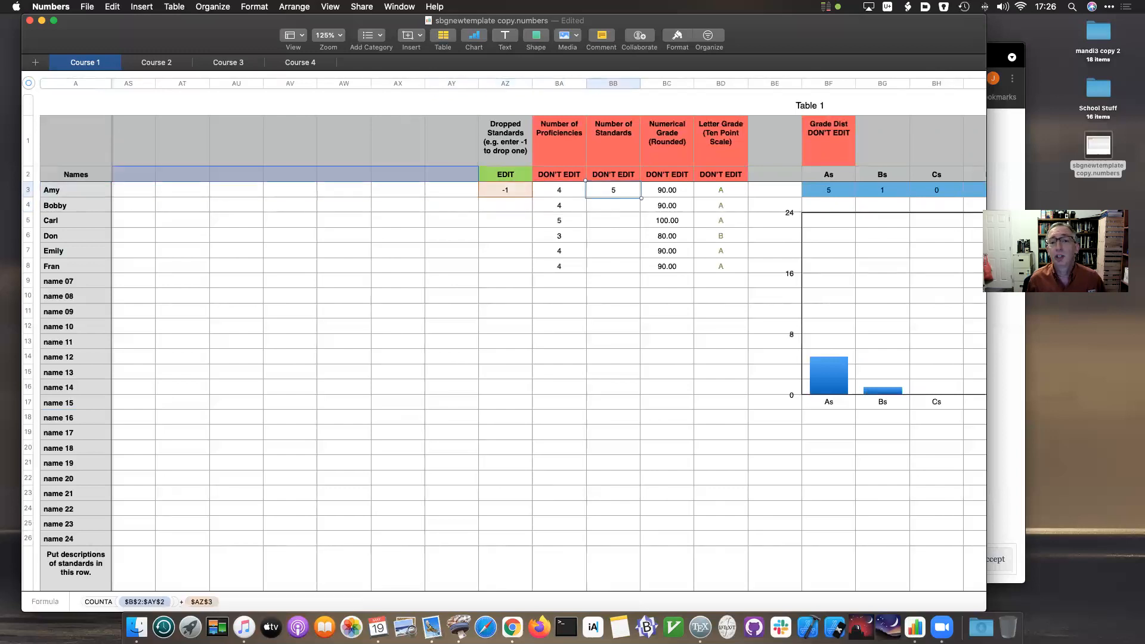
pyautogui.press('Left')
pyautogui.press('Left')
pyautogui.press('Right')
pyautogui.press('Down')
pyautogui.press('Up')
pyautogui.press('Down')
pyautogui.press('Down')
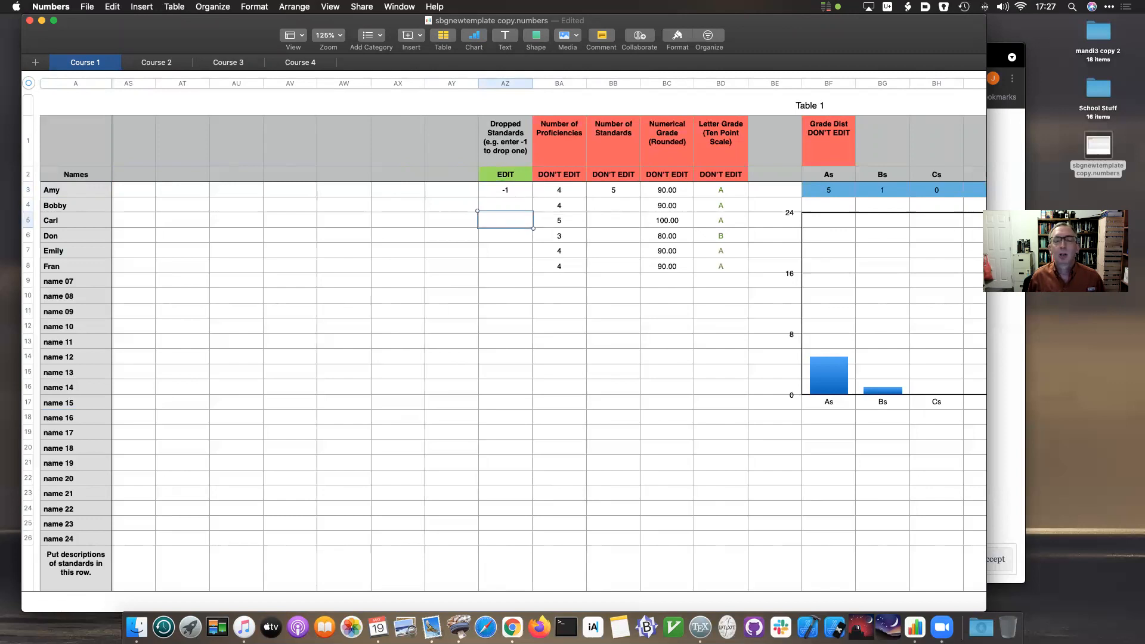
pyautogui.press('Up')
pyautogui.press('Up')
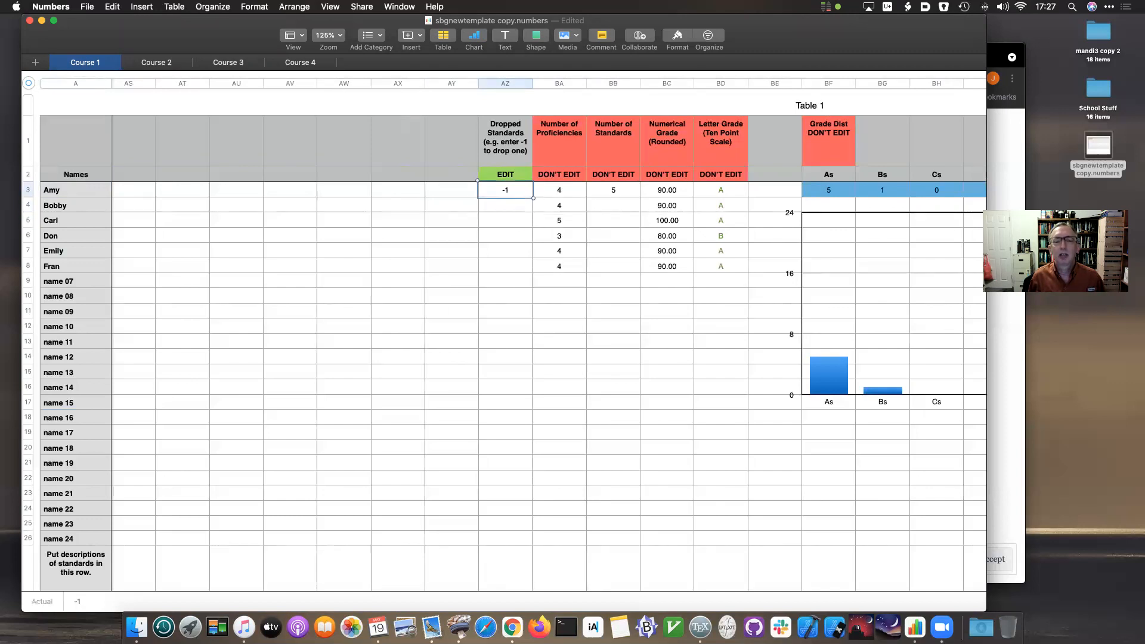
pyautogui.press('Down')
pyautogui.press('Up')
pyautogui.press('Right')
pyautogui.press('Right')
pyautogui.press('Left')
pyautogui.press('Left')
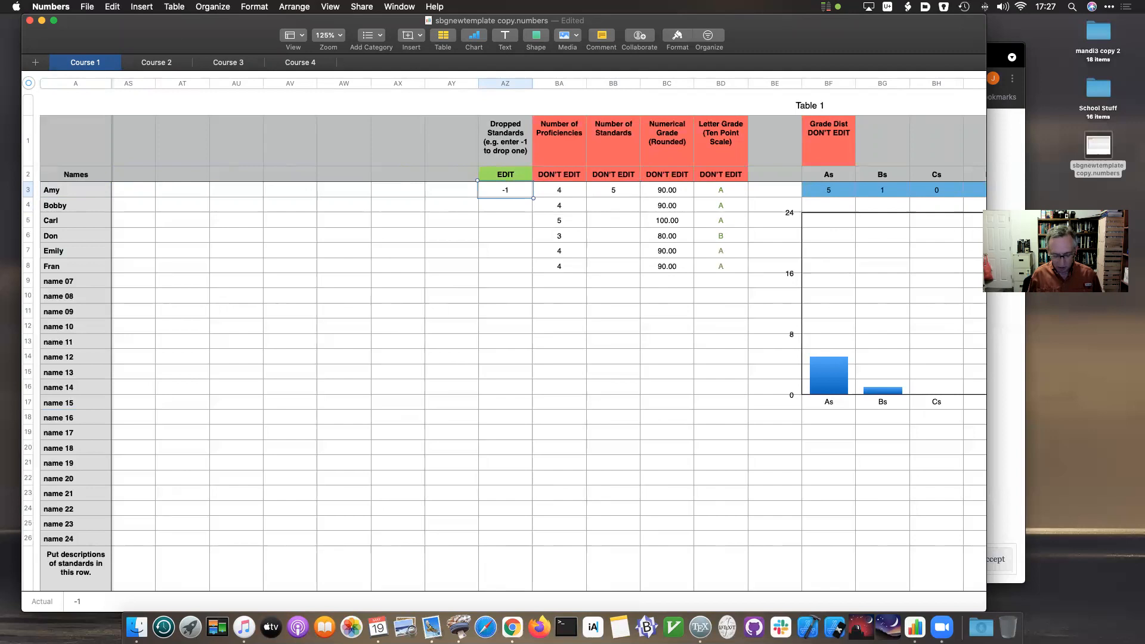
# Try -2 as the Dropped Standards value in AZ3, and set it back to -1.
pyautogui.write('-2')
pyautogui.press('Return')
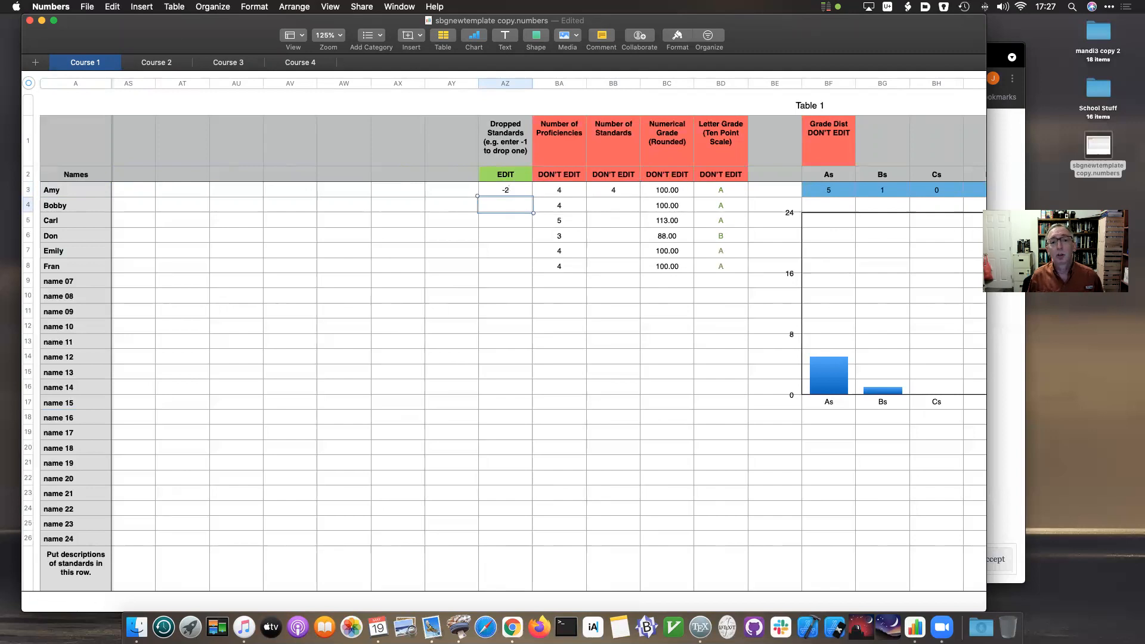
pyautogui.press('Up')
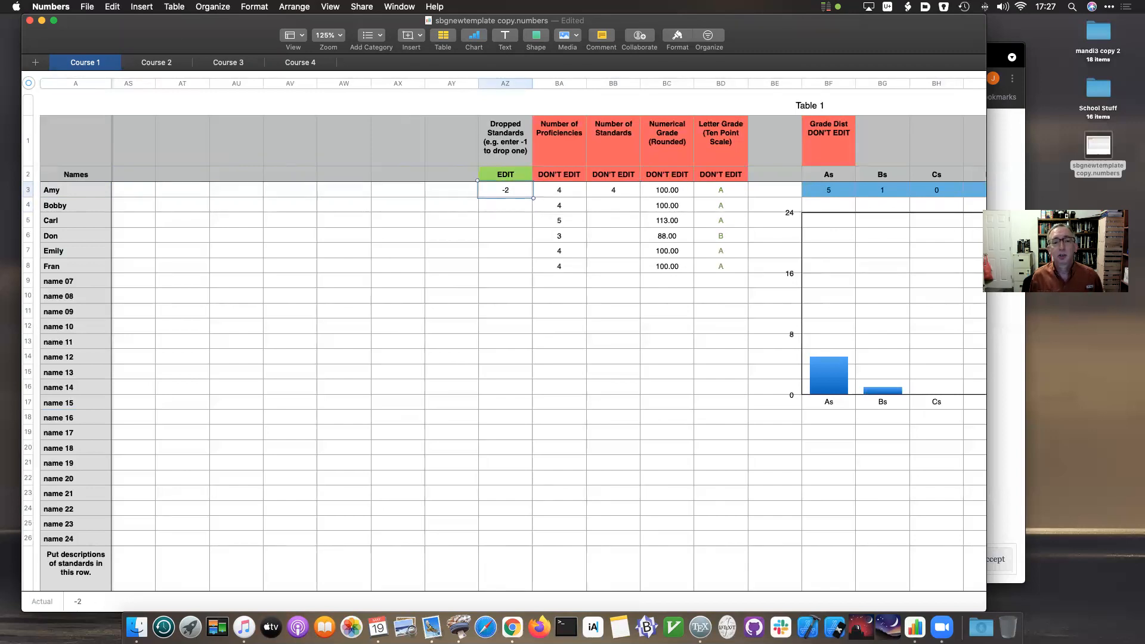
pyautogui.write('-1')
pyautogui.press('Return')
# Examine row 3's Numerical Grade formula in the grade summary columns.
pyautogui.press('Up')
pyautogui.press('Right')
pyautogui.press('Right')
pyautogui.press('Right')
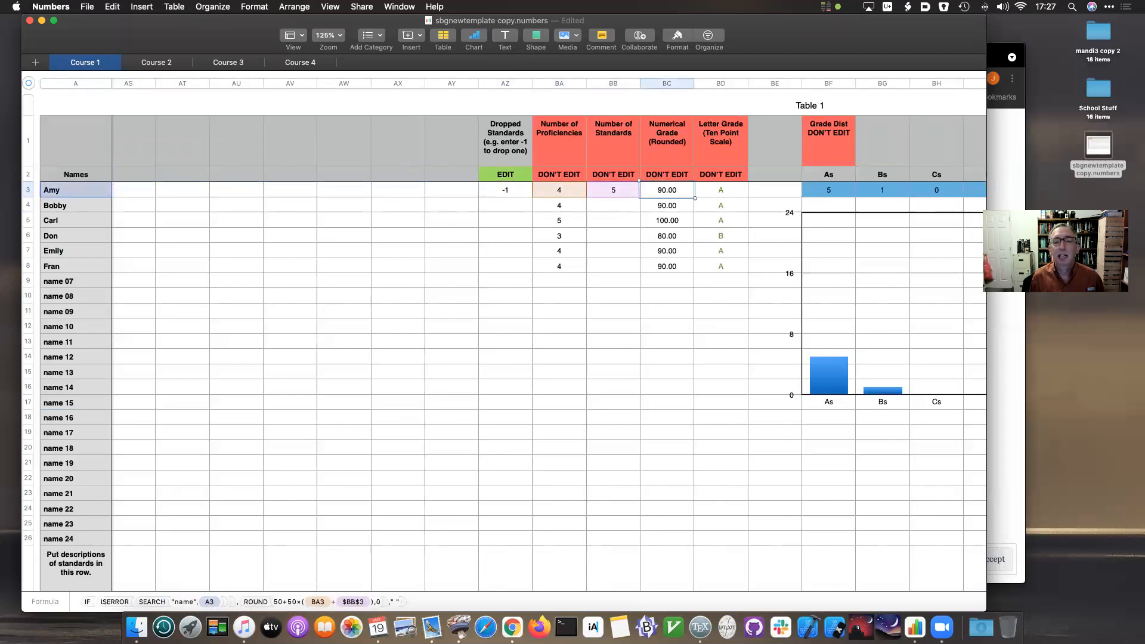
# Return to the start of the table and review the standards headings along row 2, as far as the empty column H.
pyautogui.press('Left')
pyautogui.press('Left')
pyautogui.press('super+Left')
pyautogui.press('Right')
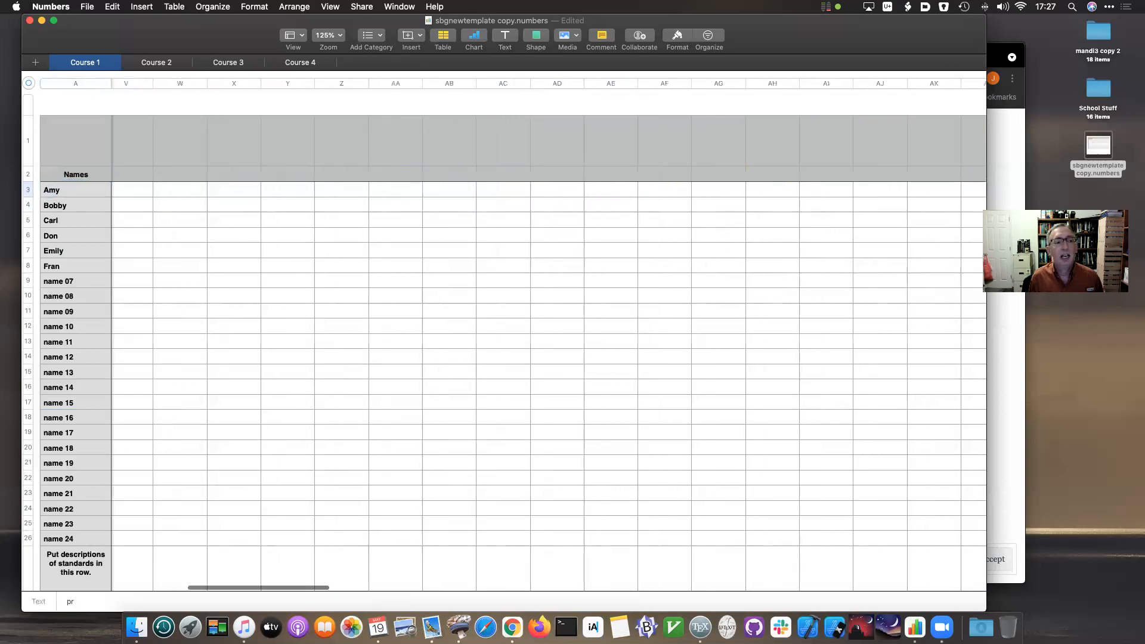
pyautogui.press('Up')
pyautogui.press('Right')
pyautogui.press('Right')
pyautogui.press('Right')
pyautogui.press('Right')
pyautogui.press('Right')
pyautogui.press('Left')
pyautogui.press('Left')
pyautogui.press('Left')
pyautogui.press('Left')
pyautogui.press('Left')
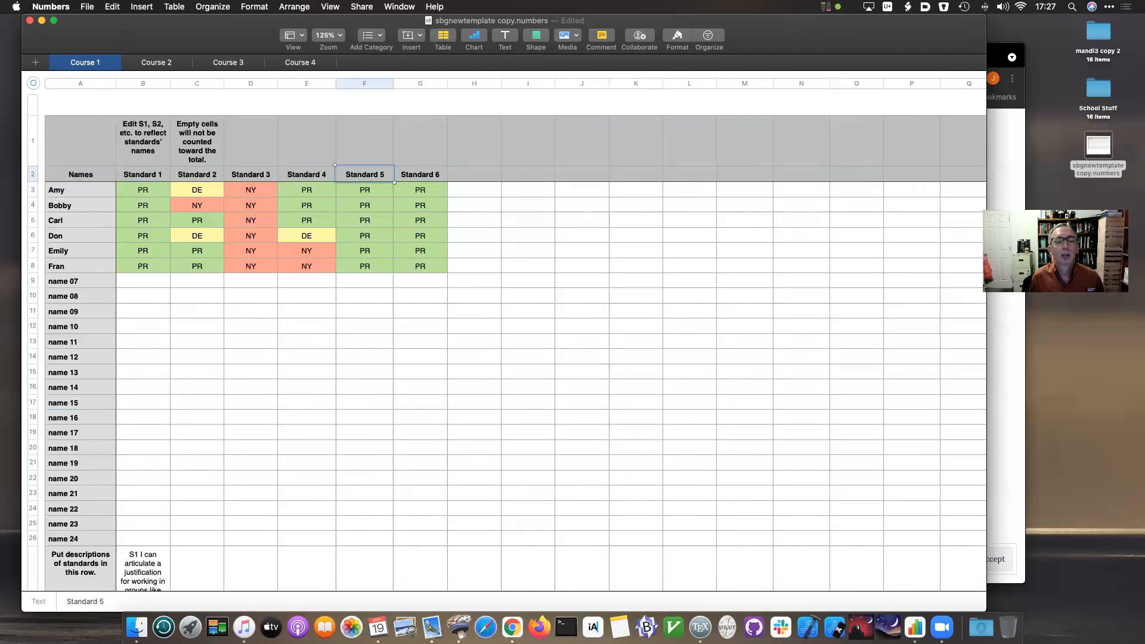
pyautogui.press('Right')
pyautogui.press('Right')
pyautogui.press('Right')
pyautogui.press('Right')
pyautogui.press('Right')
pyautogui.press('Right')
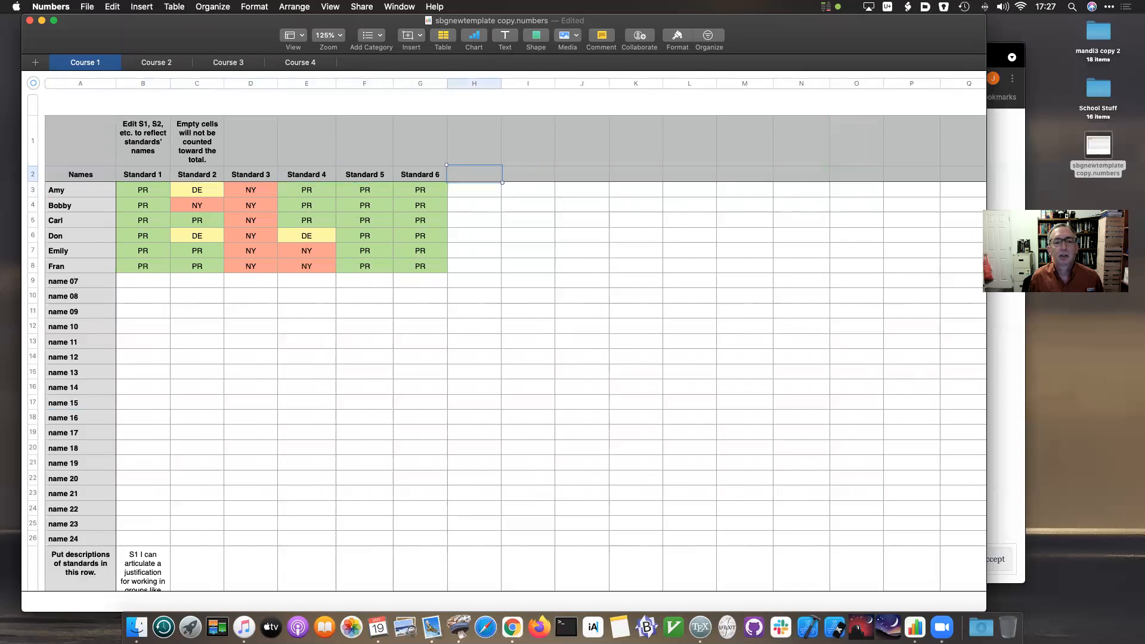
# Set the Dropped Standards value in AZ3 to 0.
pyautogui.hscroll(15, 733, 300)
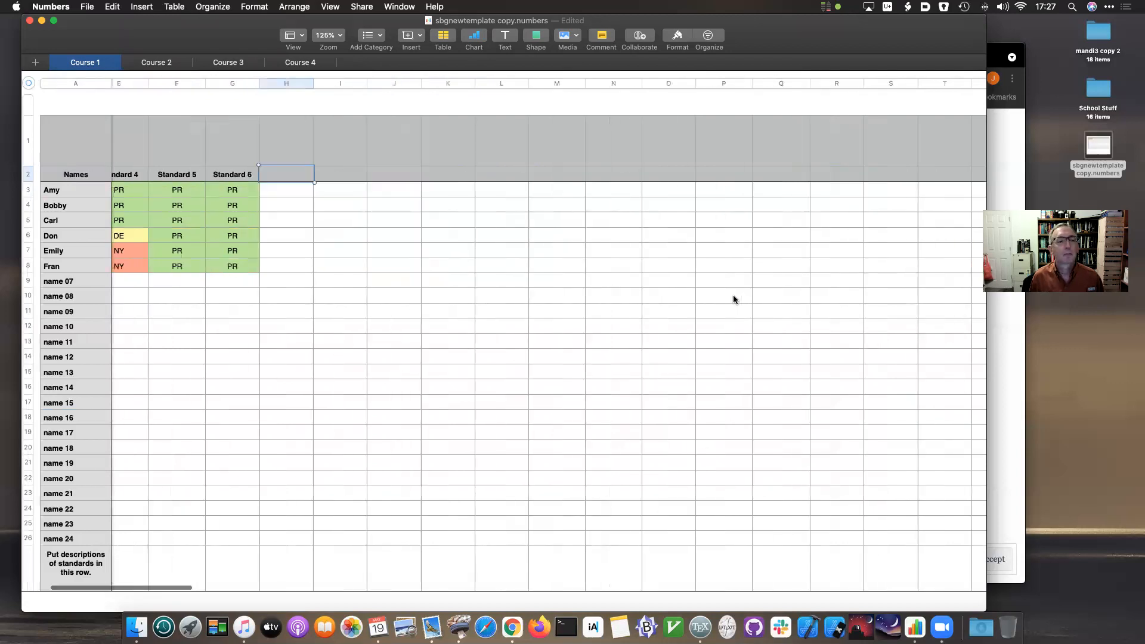
pyautogui.hscroll(6, 732, 295)
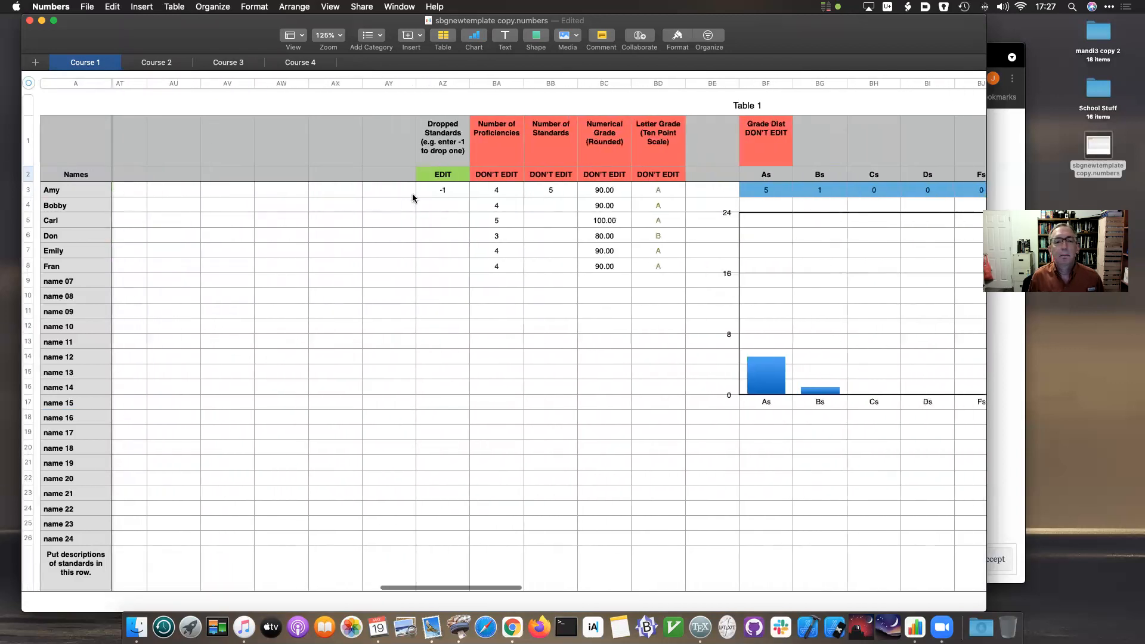
pyautogui.click(431, 190)
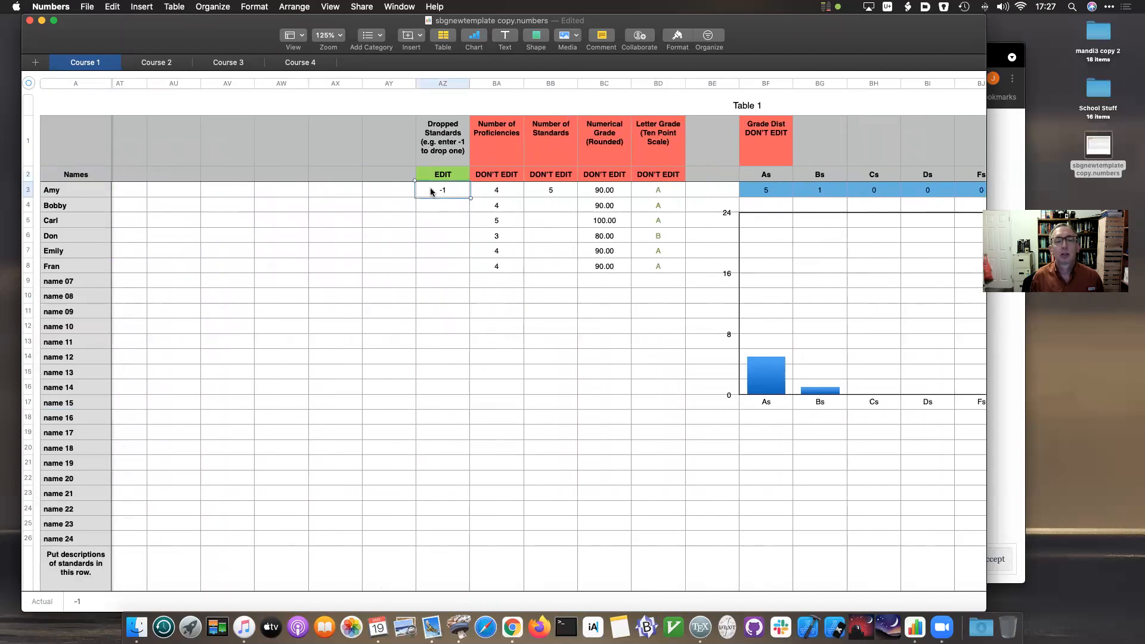
pyautogui.write('0')
pyautogui.press('Return')
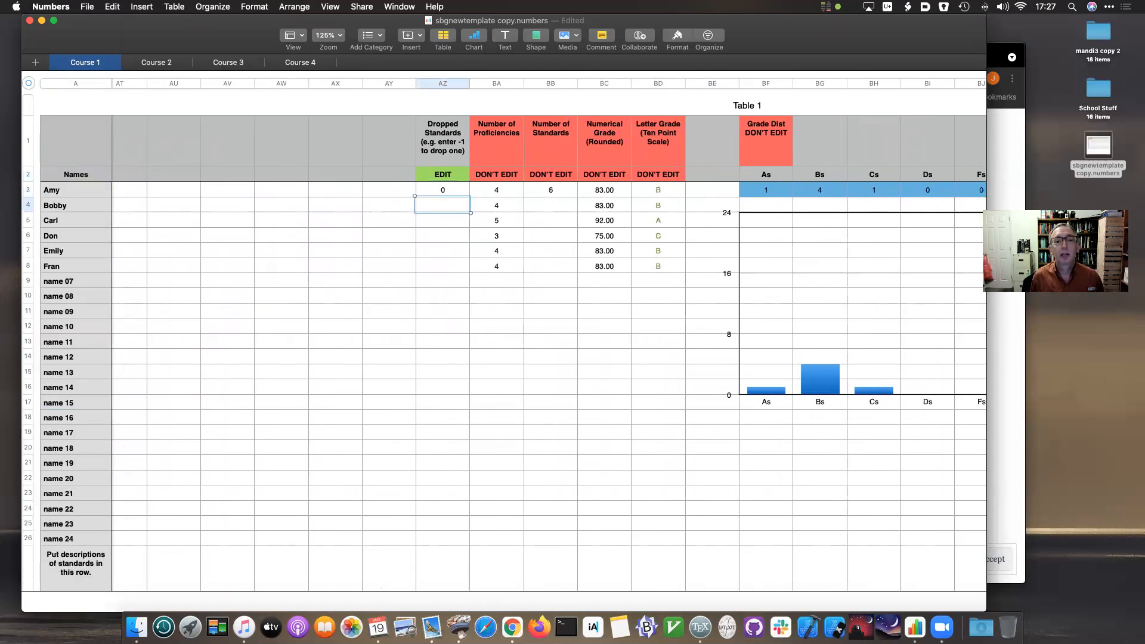
# Review the students' grades down to row 8 and the grade distribution chart beside them.
pyautogui.press('Down')
pyautogui.press('Down')
pyautogui.press('Down')
pyautogui.press('Down')
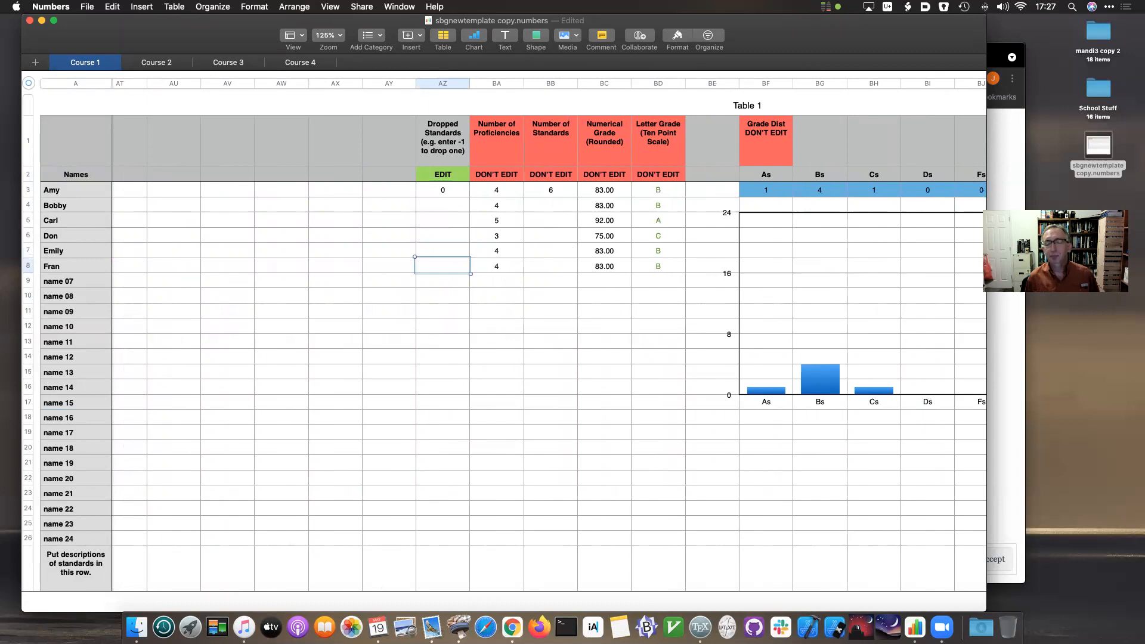
pyautogui.hscroll(3, 564, 360)
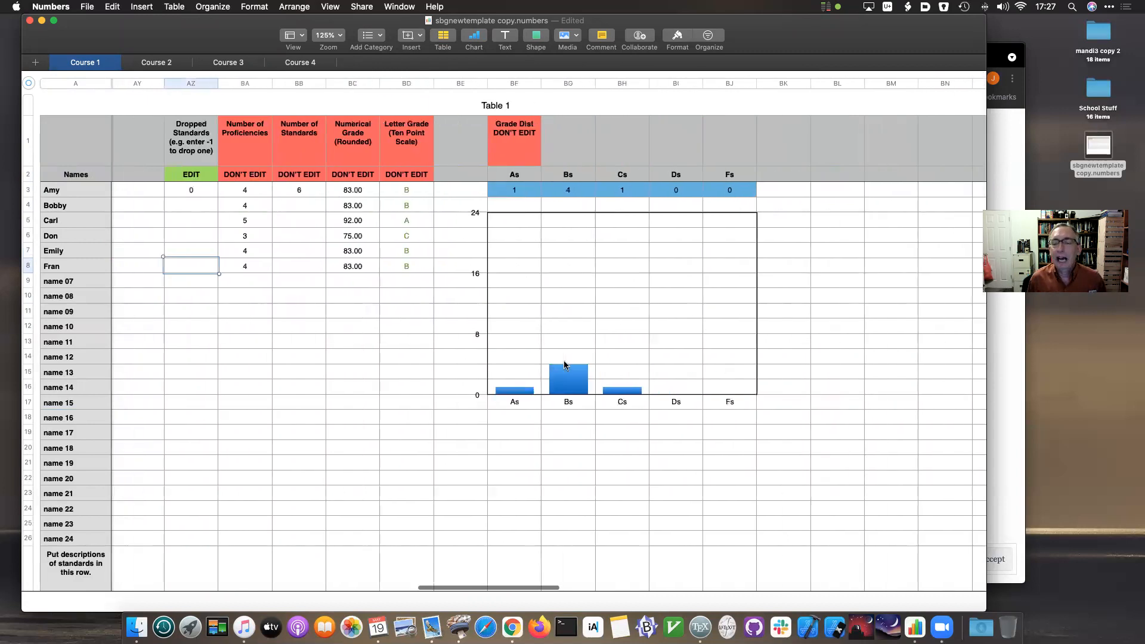
pyautogui.hscroll(-1, 563, 360)
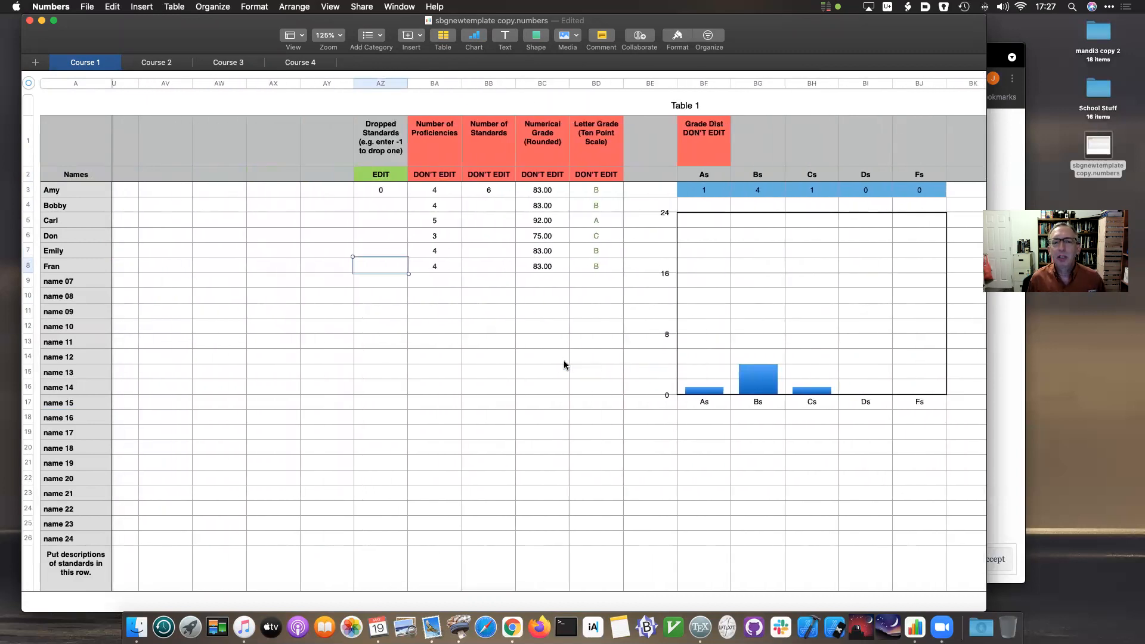
# Return to the start of the table and review row 3's marks across Standards 1 to 6, as far as empty column H.
pyautogui.hscroll(-20, 565, 365)
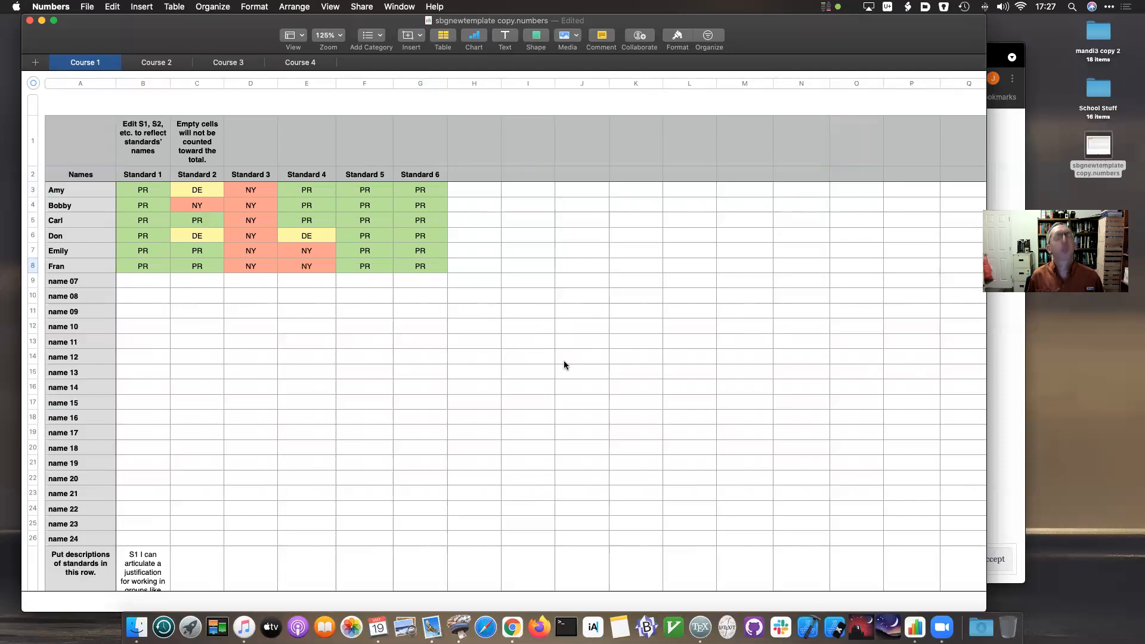
pyautogui.click(475, 198)
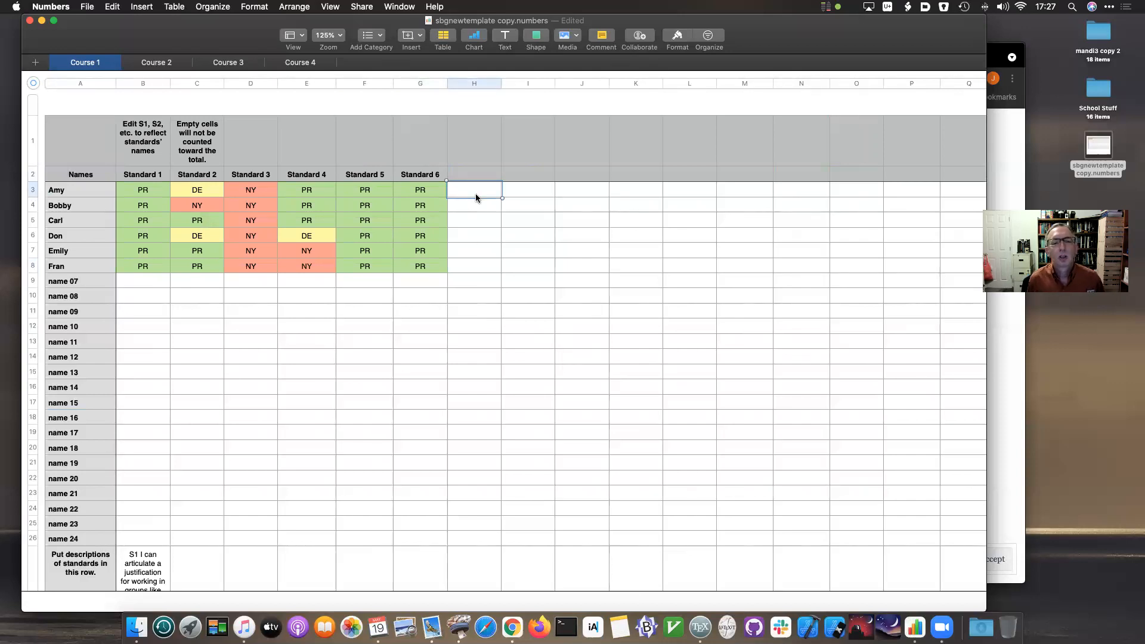
pyautogui.press('Left')
pyautogui.press('Left')
pyautogui.press('Left')
pyautogui.press('Left')
pyautogui.press('Left')
pyautogui.press('Left')
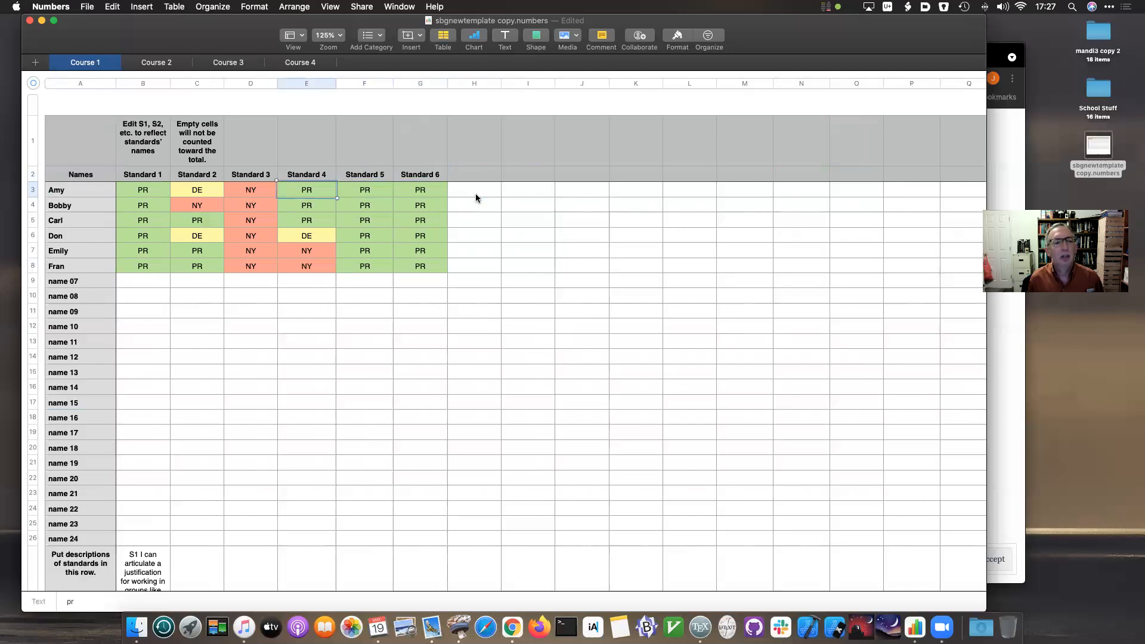
pyautogui.press('Right')
pyautogui.press('Right')
pyautogui.press('Right')
pyautogui.press('Right')
pyautogui.press('Right')
pyautogui.press('Right')
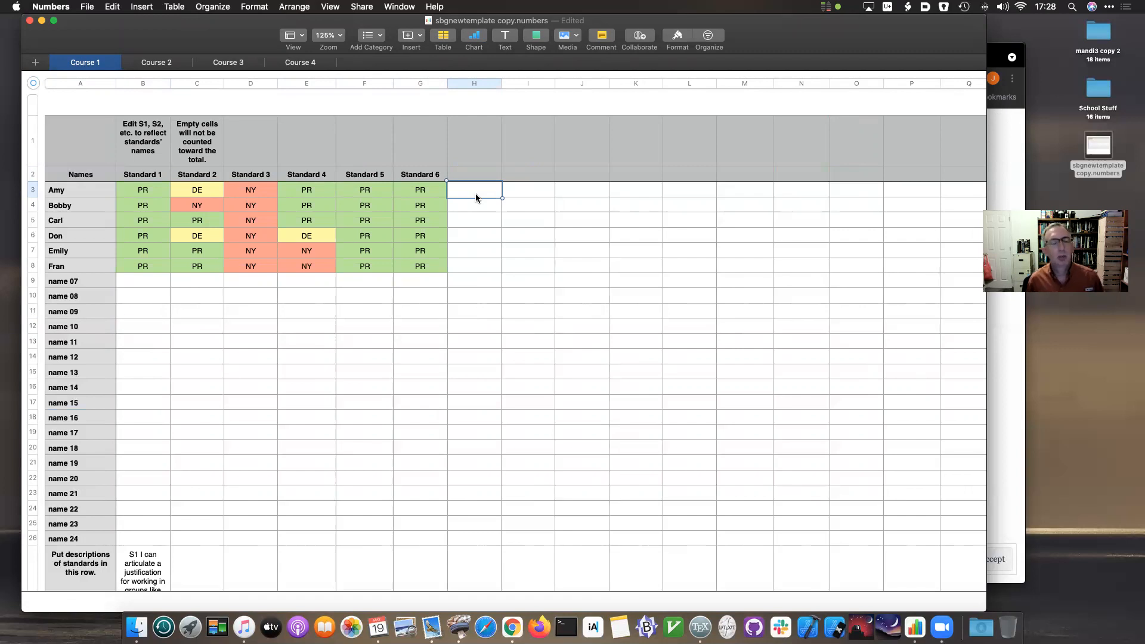
pyautogui.press('Left')
pyautogui.press('Left')
pyautogui.press('Left')
pyautogui.press('Left')
pyautogui.press('Left')
pyautogui.press('Left')
pyautogui.press('Right')
pyautogui.press('Right')
pyautogui.press('Left')
# Review the Standard 3 marks down column D for the students in rows 3 to 8.
pyautogui.press('Down')
pyautogui.press('Down')
pyautogui.press('Down')
pyautogui.press('Right')
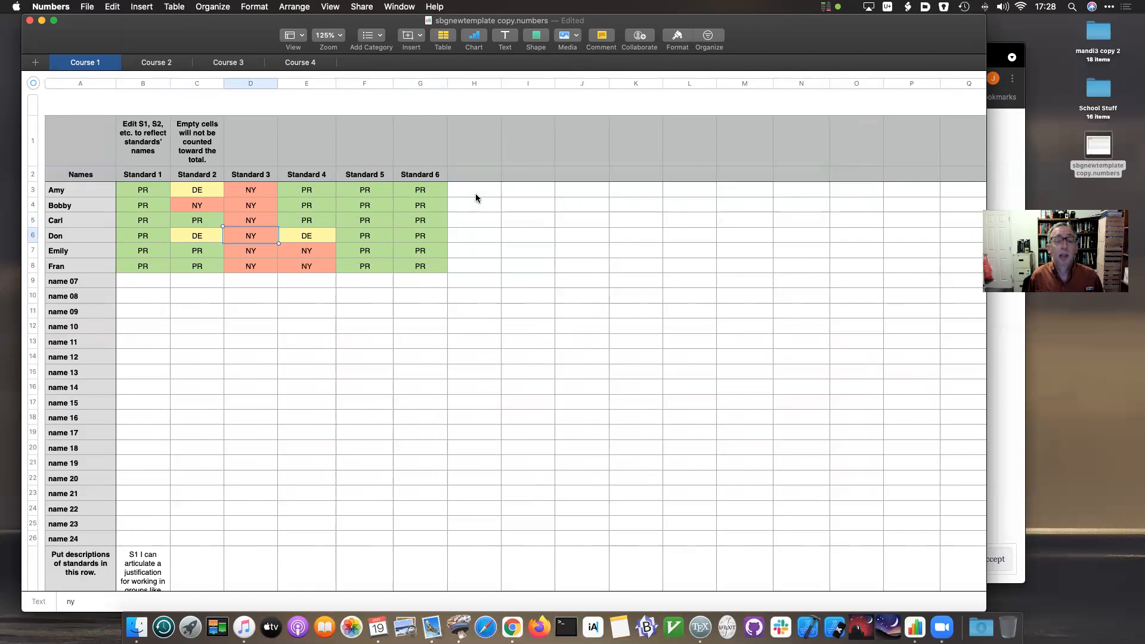
pyautogui.press('Up')
pyautogui.press('Up')
pyautogui.press('Up')
pyautogui.press('Down')
pyautogui.press('Down')
pyautogui.press('Down')
pyautogui.press('Down')
pyautogui.press('Down')
pyautogui.press('Up')
pyautogui.press('Up')
pyautogui.press('Up')
pyautogui.press('Up')
pyautogui.press('Up')
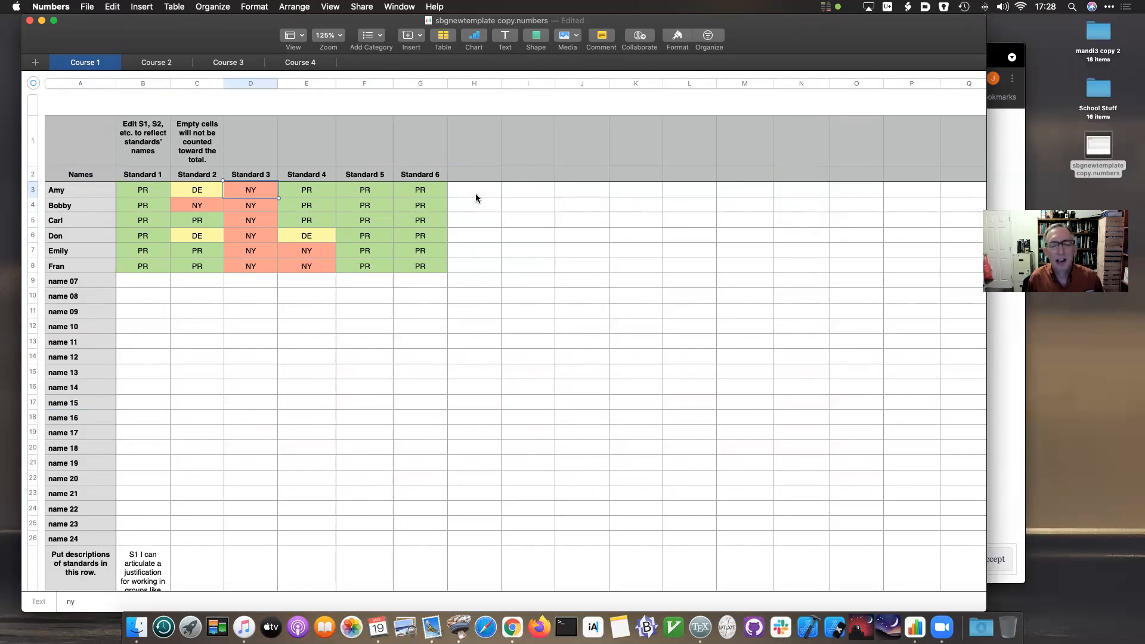
pyautogui.press('Down')
pyautogui.press('Down')
pyautogui.press('Down')
pyautogui.press('Down')
pyautogui.press('Down')
pyautogui.press('Down')
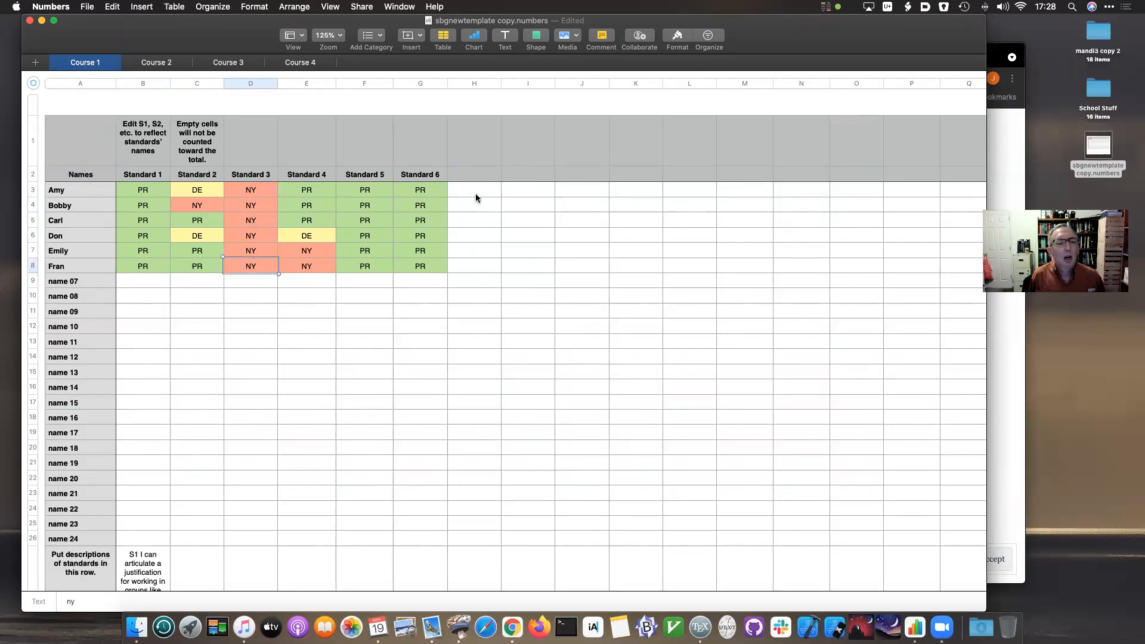
pyautogui.press('Up')
pyautogui.press('Up')
pyautogui.press('Up')
pyautogui.press('Up')
pyautogui.press('Up')
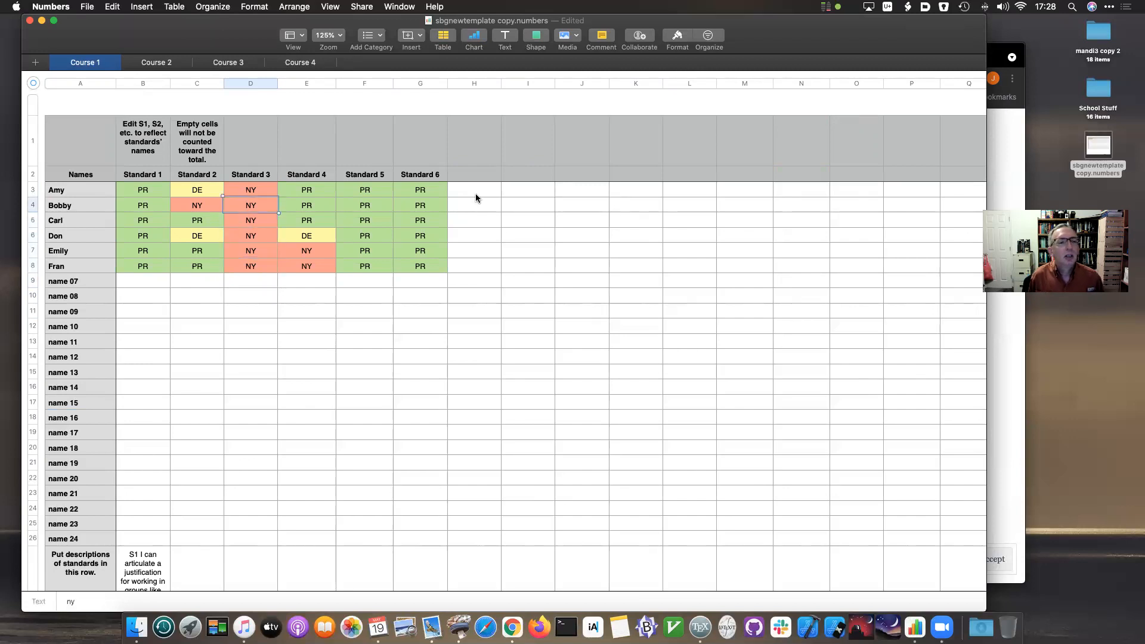
# Go down to the standards descriptions in row 27 and read the Standard 1 description in B27.
pyautogui.press('Down')
pyautogui.press('Down')
pyautogui.press('Down')
pyautogui.press('Down')
pyautogui.press('Down')
pyautogui.press('Down')
pyautogui.press('Down')
pyautogui.press('Down')
pyautogui.press('Down')
pyautogui.press('Down')
pyautogui.press('Down')
pyautogui.press('Down')
pyautogui.press('Down')
pyautogui.press('Down')
pyautogui.press('Down')
pyautogui.press('Down')
pyautogui.press('Down')
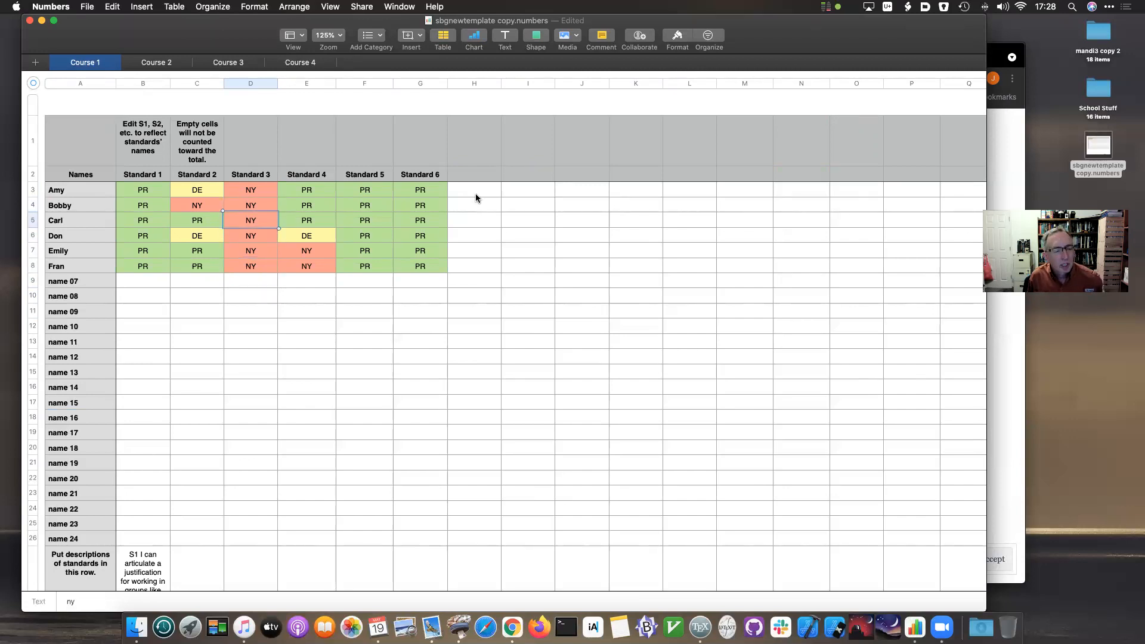
pyautogui.press('Down')
pyautogui.press('Down')
pyautogui.press('Down')
pyautogui.press('Down')
pyautogui.press('Down')
pyautogui.press('Down')
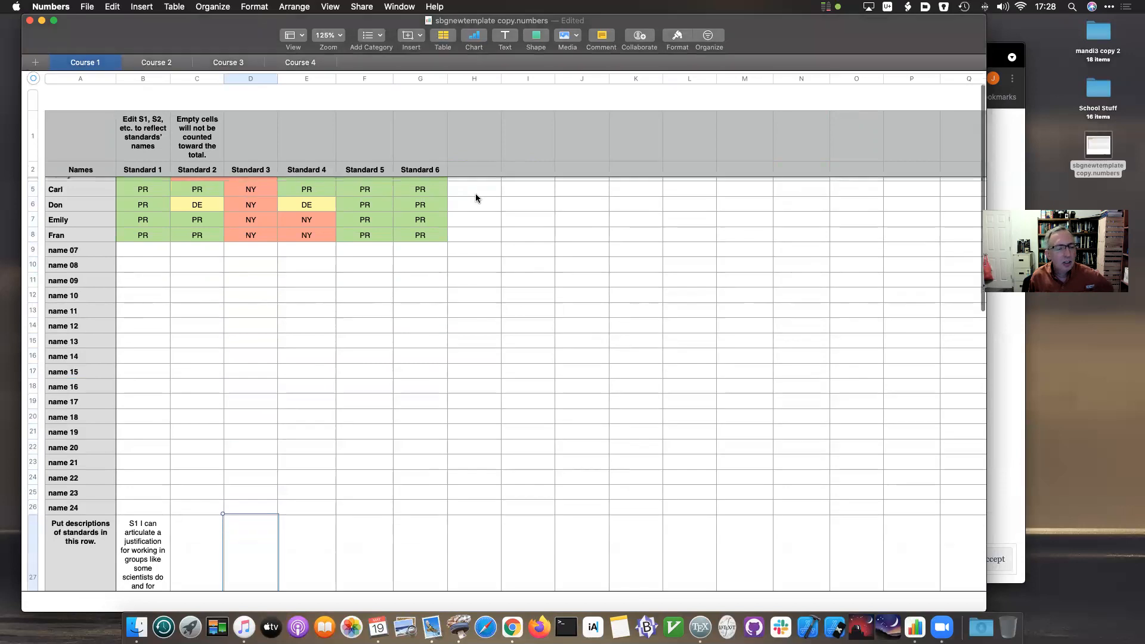
pyautogui.press('Down')
pyautogui.press('Up')
pyautogui.press('Up')
pyautogui.press('Down')
pyautogui.press('Left')
pyautogui.press('Left')
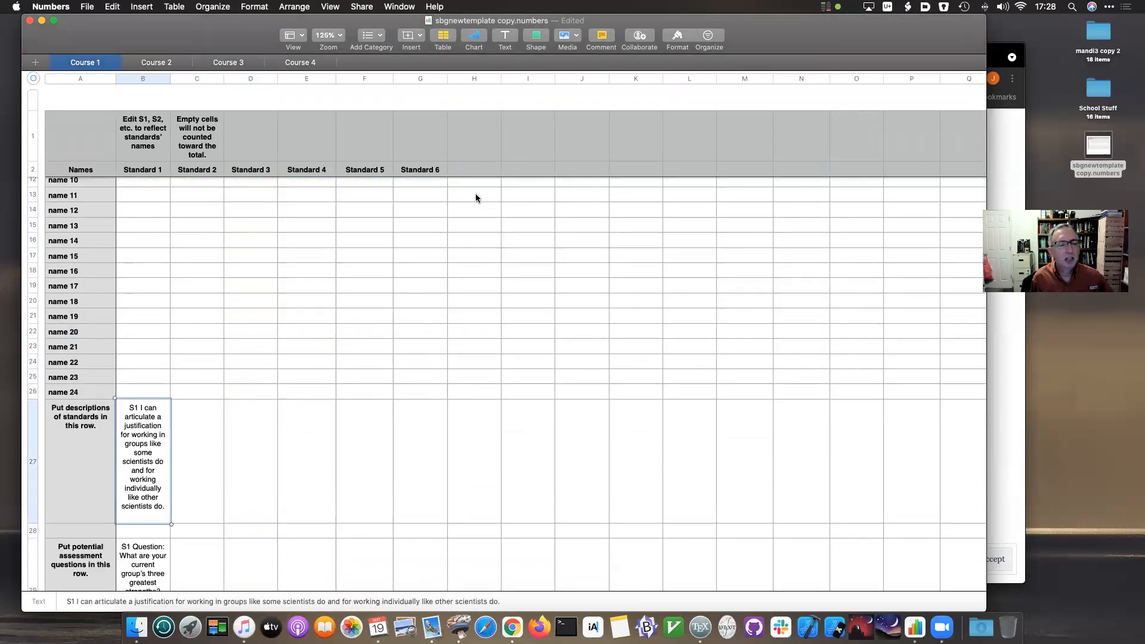
pyautogui.press('Up')
pyautogui.press('Up')
pyautogui.press('Up')
pyautogui.press('Up')
pyautogui.press('Up')
pyautogui.press('Up')
pyautogui.press('Up')
pyautogui.press('Up')
pyautogui.press('Up')
pyautogui.press('Down')
pyautogui.press('Down')
pyautogui.press('Down')
pyautogui.press('Down')
pyautogui.press('Down')
pyautogui.press('Down')
pyautogui.press('Down')
pyautogui.press('Down')
pyautogui.press('Down')
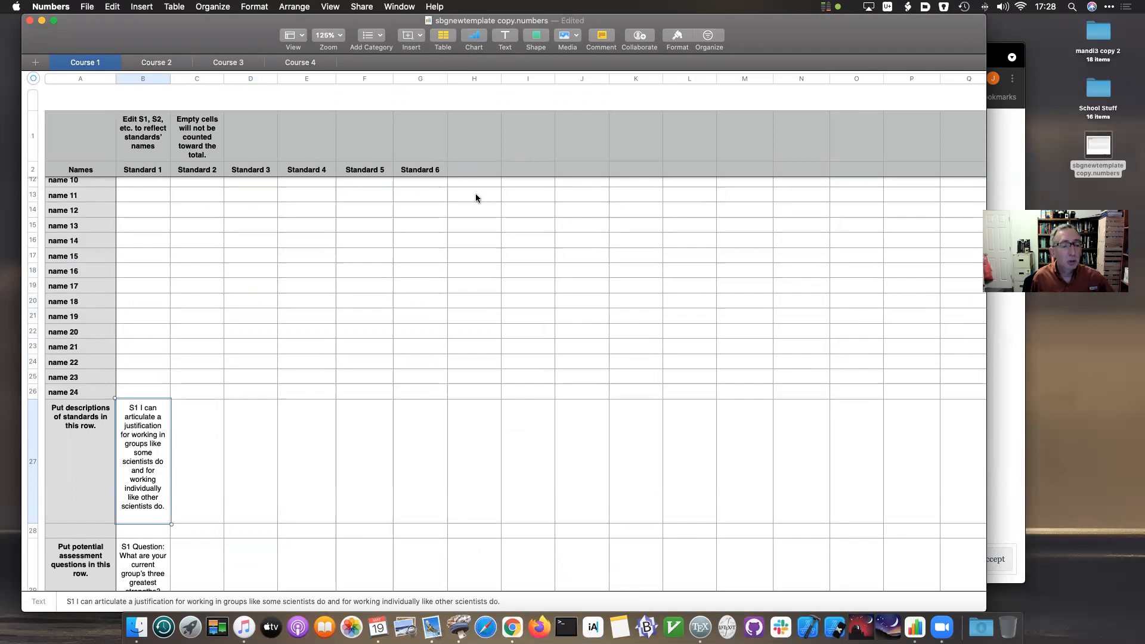
# Read the potential assessment question for Standard 1 in B29.
pyautogui.press('Down')
pyautogui.press('Down')
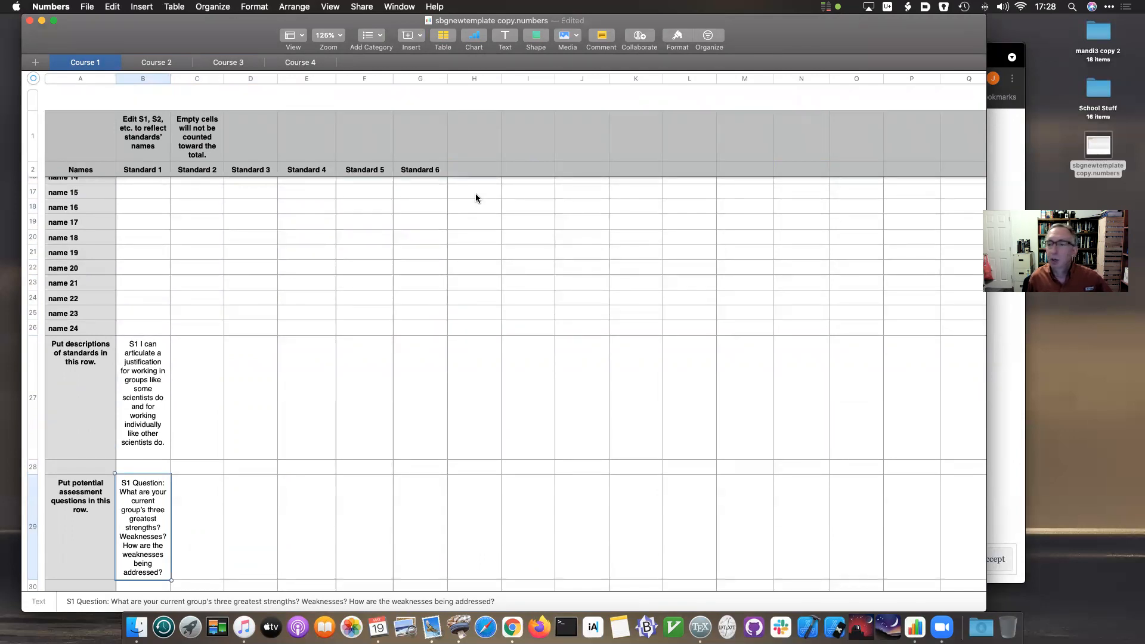
pyautogui.press('Up')
pyautogui.press('Up')
pyautogui.press('Up')
pyautogui.press('Up')
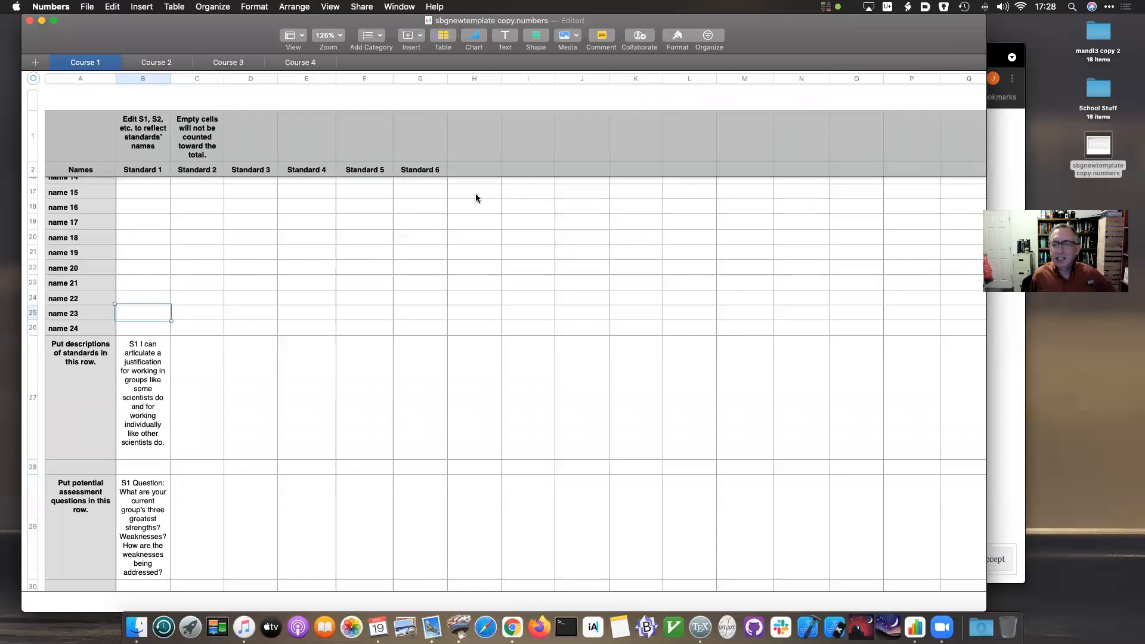
pyautogui.press('Down')
pyautogui.press('Down')
pyautogui.press('Down')
pyautogui.press('Down')
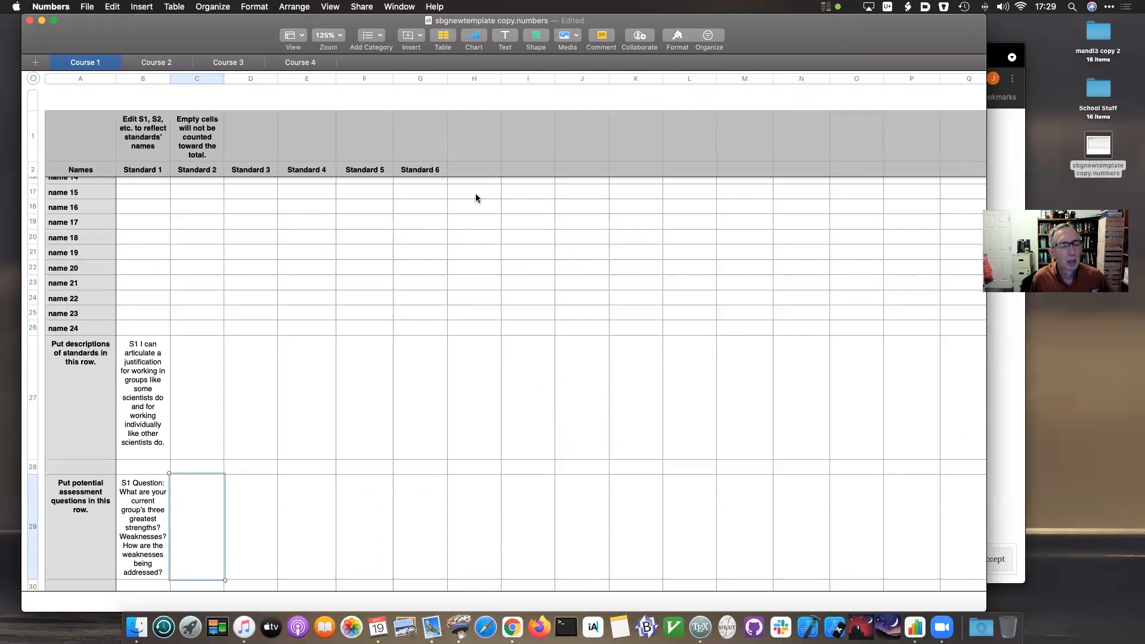
# Look across the assessment question cells of the other standards along row 29 and return to B29.
pyautogui.press('Right')
pyautogui.press('Right')
pyautogui.press('Right')
pyautogui.press('Right')
pyautogui.press('Right')
pyautogui.press('Right')
pyautogui.press('Right')
pyautogui.press('Right')
pyautogui.press('Right')
pyautogui.press('Left')
pyautogui.press('Left')
pyautogui.press('Left')
pyautogui.press('Left')
pyautogui.press('Left')
pyautogui.press('Left')
pyautogui.press('Left')
pyautogui.press('Left')
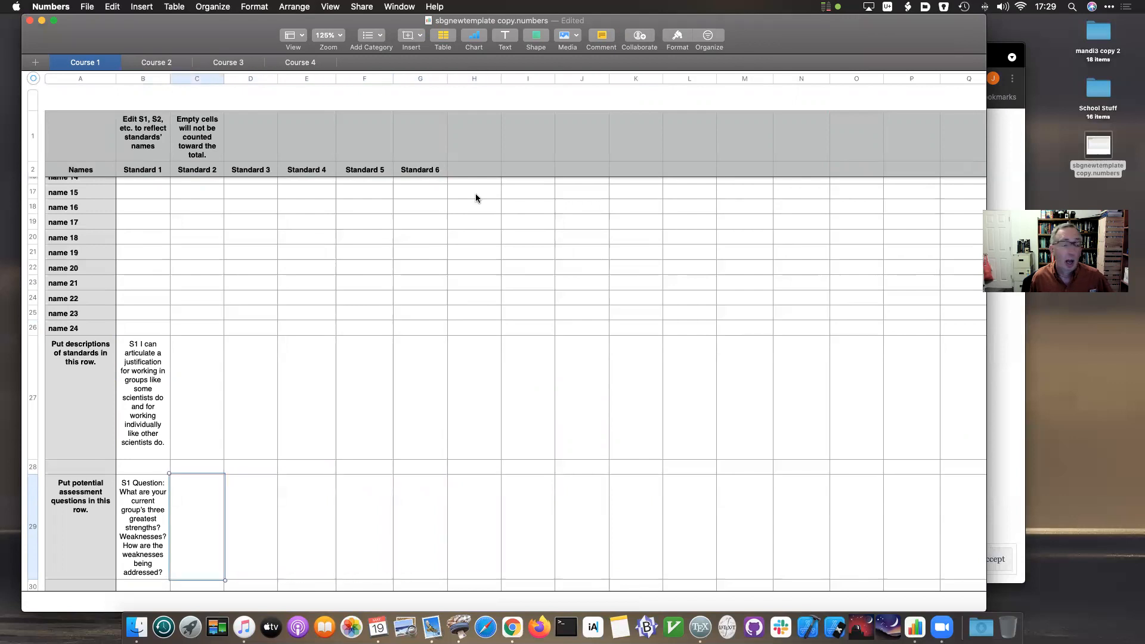
pyautogui.press('Left')
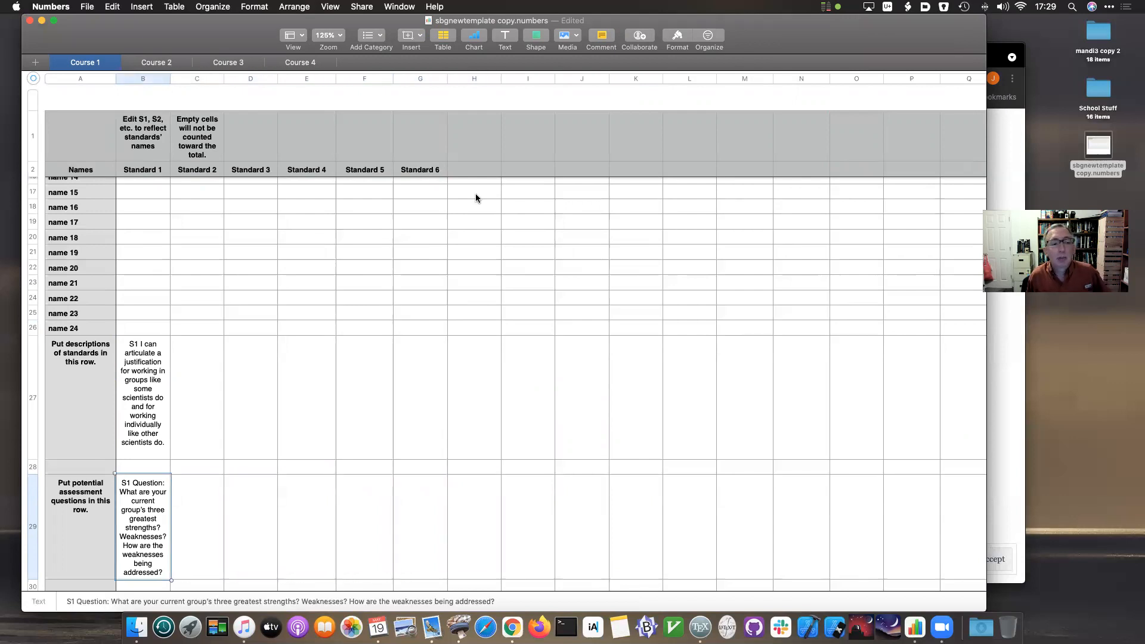
# Go back to row 27, look across the description cells for Standards 1 to 6, and return to B27.
pyautogui.press('Up')
pyautogui.press('Up')
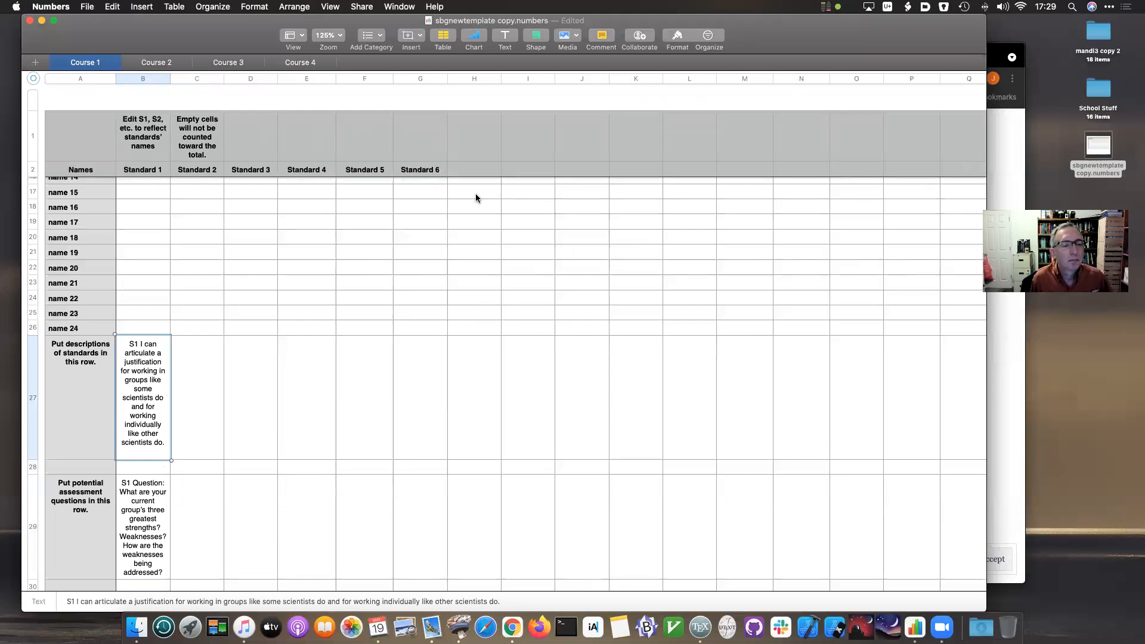
pyautogui.press('Right')
pyautogui.press('Left')
pyautogui.press('Right')
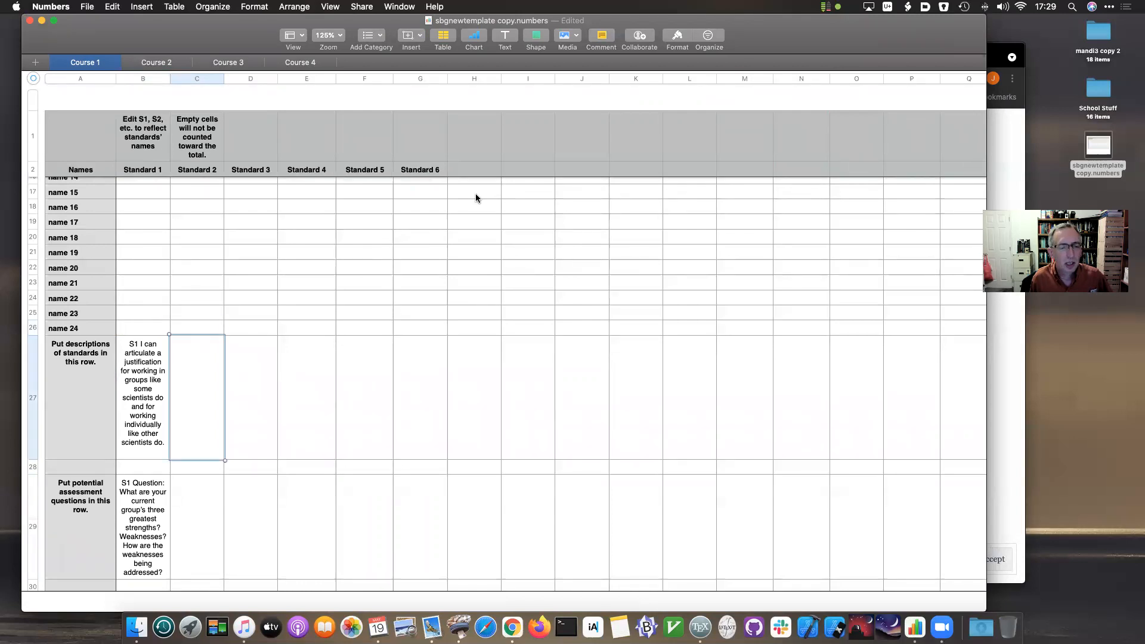
pyautogui.press('Right')
pyautogui.press('Right')
pyautogui.press('Right')
pyautogui.press('Right')
pyautogui.press('Left')
pyautogui.press('Left')
pyautogui.press('Left')
pyautogui.press('Left')
pyautogui.press('Left')
pyautogui.press('Right')
pyautogui.press('Right')
pyautogui.press('Right')
pyautogui.press('Right')
pyautogui.press('Right')
pyautogui.press('Left')
pyautogui.press('Left')
pyautogui.press('Left')
pyautogui.press('Left')
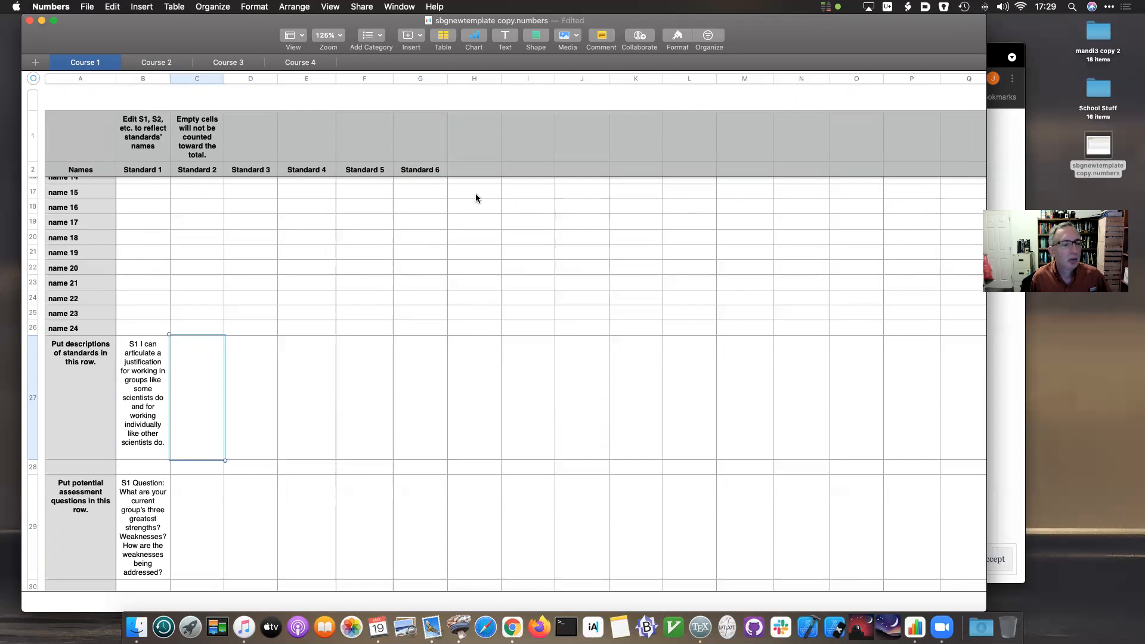
pyautogui.press('Right')
pyautogui.press('Right')
pyautogui.press('Right')
pyautogui.press('Right')
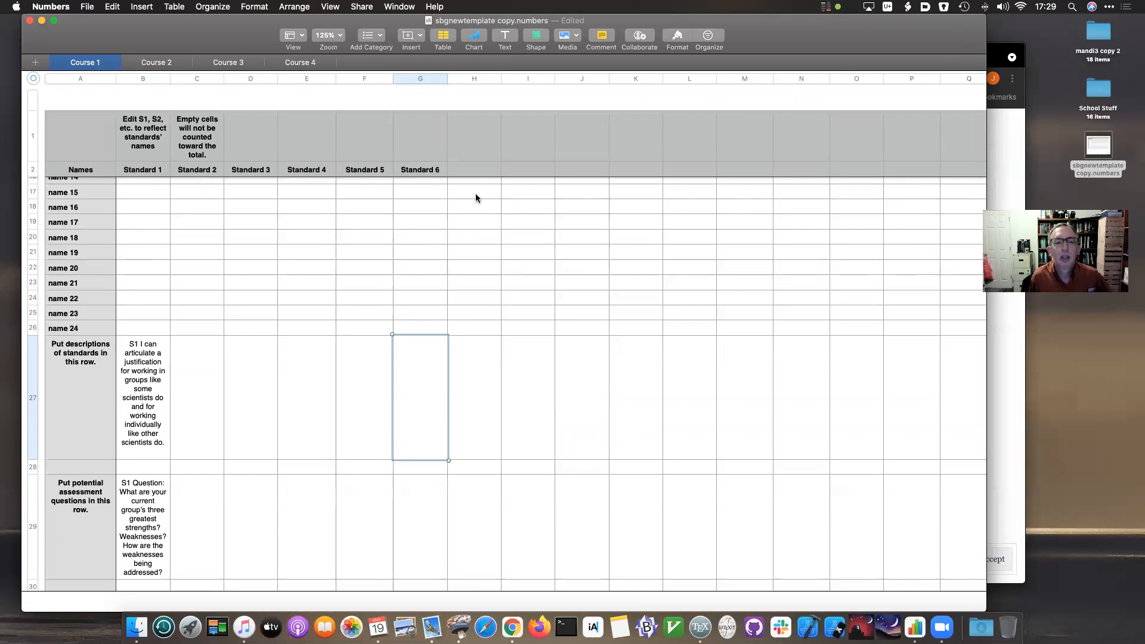
pyautogui.press('Left')
pyautogui.press('Left')
pyautogui.press('Left')
pyautogui.press('Left')
pyautogui.press('Left')
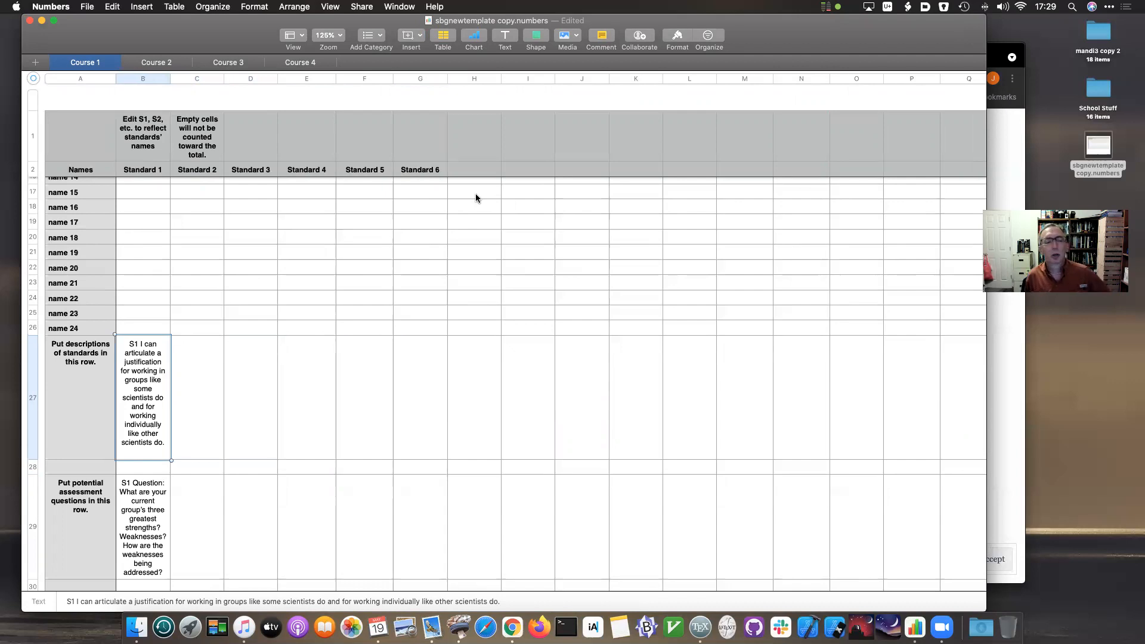
# Go back up column B from the standards descriptions to the student marks and stop in the name 07 row.
pyautogui.press('Up')
pyautogui.press('Up')
pyautogui.press('Up')
pyautogui.press('Up')
pyautogui.press('Up')
pyautogui.press('Up')
pyautogui.press('Up')
pyautogui.press('Up')
pyautogui.press('Up')
pyautogui.press('Up')
pyautogui.press('Up')
pyautogui.press('Up')
pyautogui.press('Up')
pyautogui.press('Up')
pyautogui.press('Up')
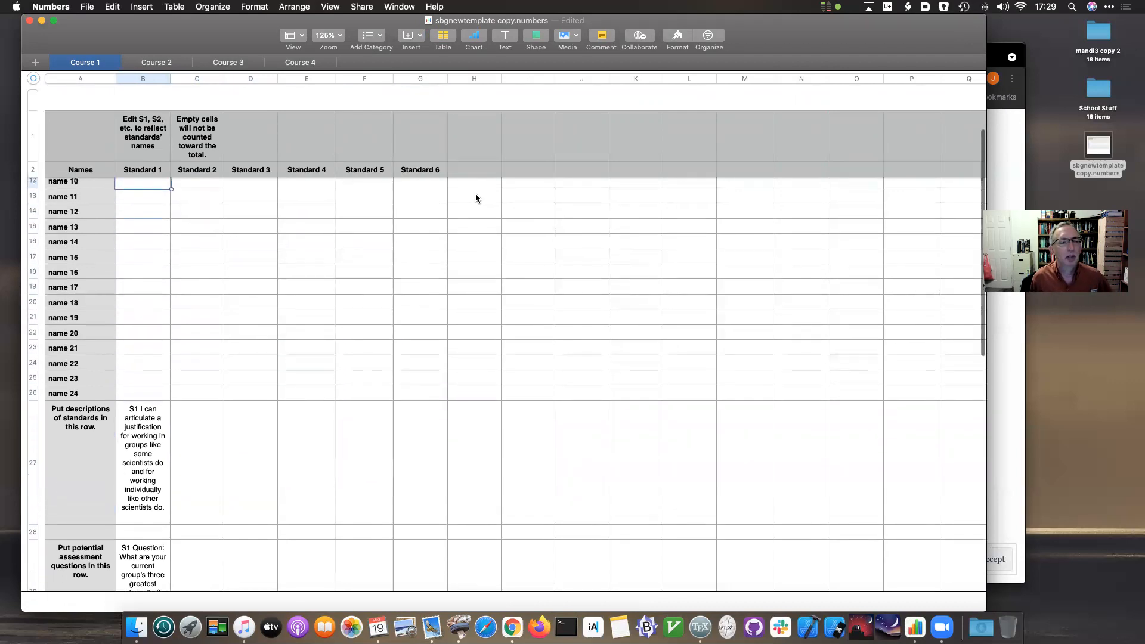
pyautogui.press('Up')
pyautogui.press('Up')
pyautogui.press('Up')
pyautogui.press('Up')
pyautogui.press('Up')
pyautogui.press('Up')
pyautogui.press('Down')
pyautogui.press('Down')
pyautogui.press('Down')
# Look across row 9 past the empty standard columns to the grade columns and the grade distribution chart at column BG.
pyautogui.press('Right')
pyautogui.press('Right')
pyautogui.press('Right')
pyautogui.press('Right')
pyautogui.press('Right')
pyautogui.press('Right')
pyautogui.press('Right')
pyautogui.press('Right')
pyautogui.press('Right')
pyautogui.press('Right')
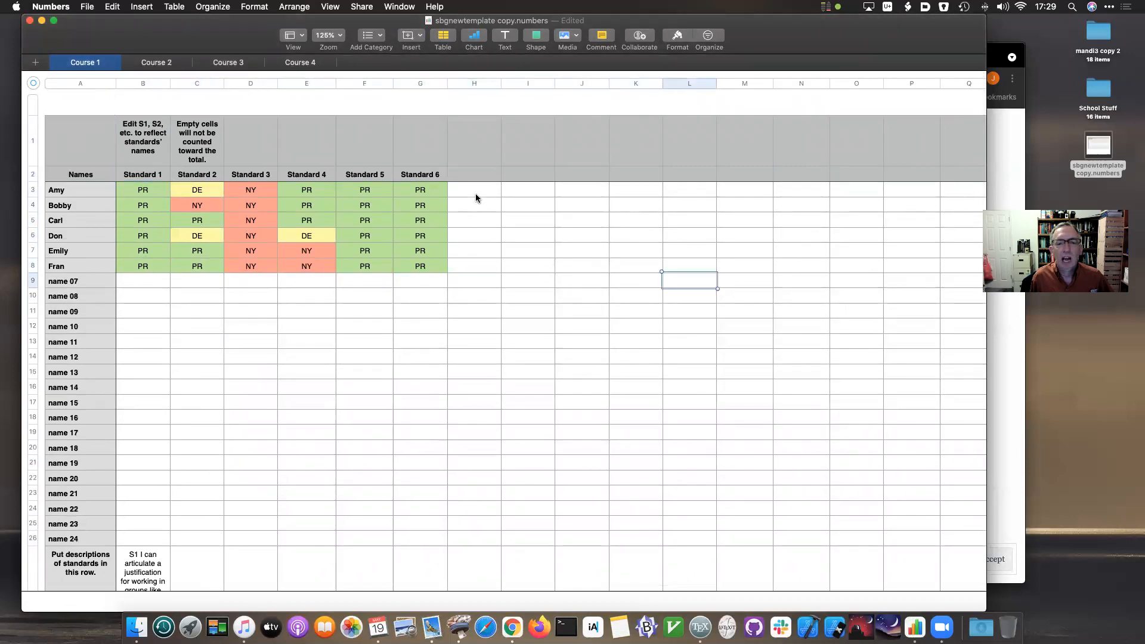
pyautogui.press('Right')
pyautogui.press('Right')
pyautogui.press('Right')
pyautogui.press('Right')
pyautogui.press('Right')
pyautogui.press('Right')
pyautogui.press('Right')
pyautogui.press('Right')
pyautogui.press('Right')
pyautogui.press('Right')
pyautogui.press('Right')
pyautogui.press('Right')
pyautogui.press('Right')
pyautogui.press('Right')
pyautogui.press('Right')
pyautogui.press('Right')
pyautogui.press('Right')
pyautogui.press('Right')
pyautogui.press('Right')
pyautogui.press('Right')
pyautogui.press('Right')
pyautogui.press('Right')
pyautogui.press('Right')
pyautogui.press('Right')
pyautogui.press('Right')
pyautogui.press('Right')
pyautogui.press('Right')
pyautogui.press('Right')
pyautogui.press('Right')
pyautogui.press('Right')
pyautogui.press('Right')
pyautogui.press('Right')
pyautogui.press('Right')
pyautogui.press('Right')
pyautogui.press('Right')
pyautogui.press('Right')
pyautogui.press('Right')
pyautogui.press('Right')
pyautogui.press('Right')
pyautogui.press('Right')
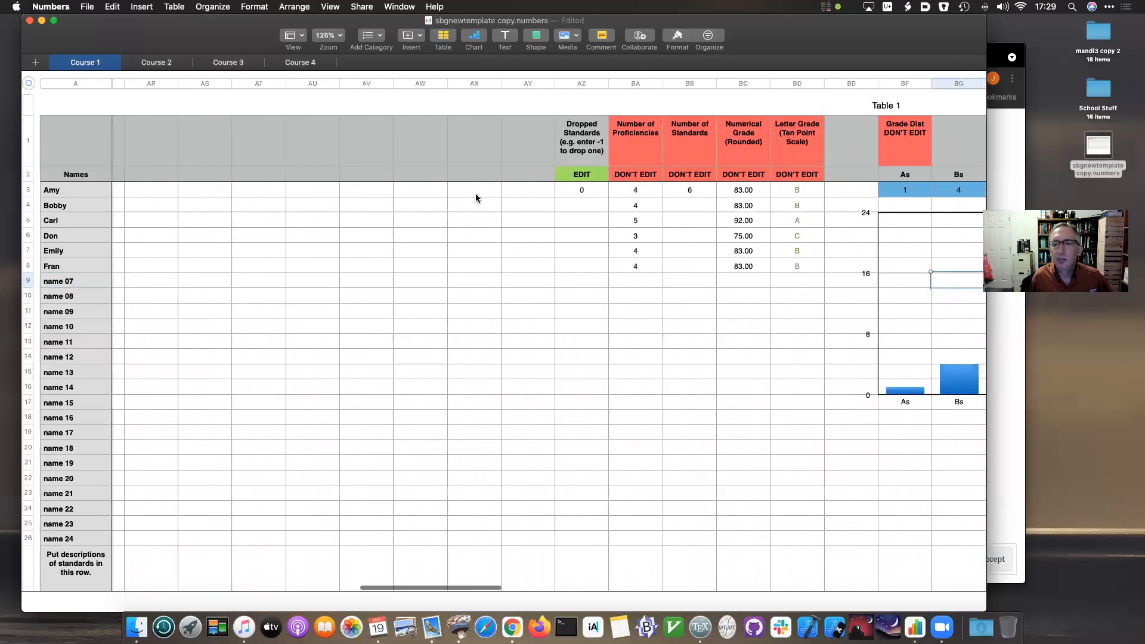
# Go back along row 9 to look at the last empty standard columns and end in AY9, beside Dropped Standards.
pyautogui.press('Left')
pyautogui.press('Left')
pyautogui.press('Left')
pyautogui.press('Left')
pyautogui.press('Left')
pyautogui.press('Left')
pyautogui.press('Left')
pyautogui.press('Left')
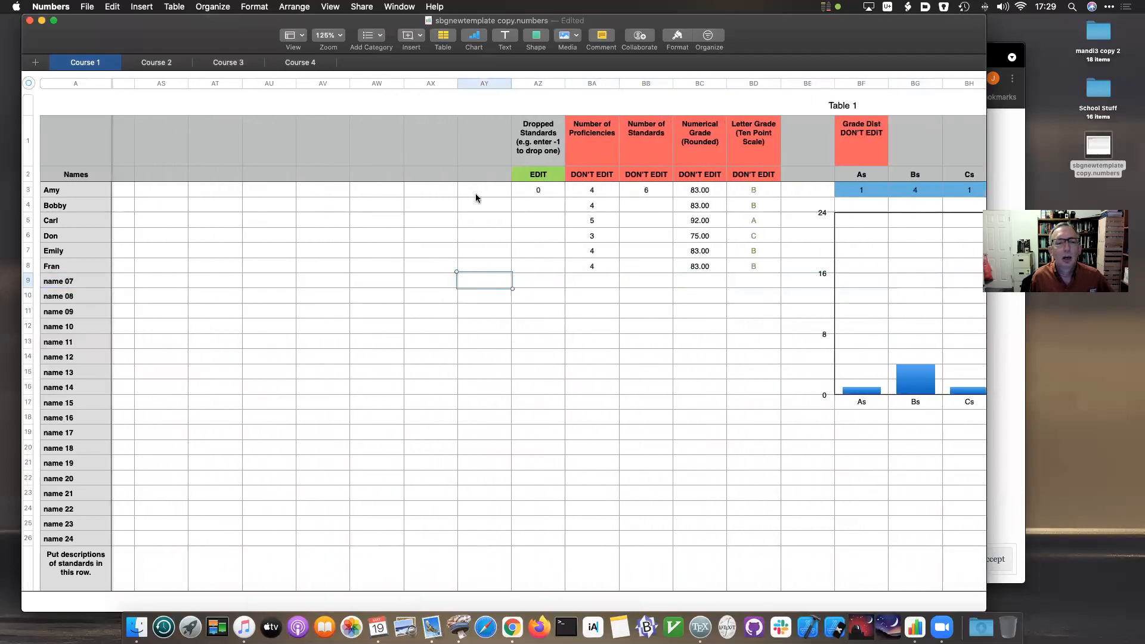
pyautogui.press('Left')
pyautogui.press('Left')
pyautogui.press('Left')
pyautogui.press('Right')
pyautogui.press('Right')
pyautogui.press('Right')
# Look up and down column AY between the header and row 9, beside Dropped Standards, and return to Amy's row.
pyautogui.press('Up')
pyautogui.press('Up')
pyautogui.press('Up')
pyautogui.press('Up')
pyautogui.press('Up')
pyautogui.press('Up')
pyautogui.press('Up')
pyautogui.press('Up')
pyautogui.press('Down')
pyautogui.press('Down')
pyautogui.press('Down')
pyautogui.press('Down')
pyautogui.press('Down')
pyautogui.press('Down')
pyautogui.press('Down')
pyautogui.press('Down')
pyautogui.press('Up')
pyautogui.press('Up')
pyautogui.press('Up')
pyautogui.press('Up')
pyautogui.press('Up')
pyautogui.press('Up')
# Look through the letter grades from Amy to Fran in column BD, and return to Amy's Number of Proficiencies cell, BA3.
pyautogui.press('Right')
pyautogui.press('Right')
pyautogui.press('Right')
pyautogui.press('Right')
pyautogui.press('Right')
pyautogui.press('Down')
pyautogui.press('Down')
pyautogui.press('Down')
pyautogui.press('Down')
pyautogui.press('Down')
pyautogui.press('Up')
pyautogui.press('Up')
pyautogui.press('Up')
pyautogui.press('Up')
pyautogui.press('Up')
pyautogui.press('Left')
pyautogui.press('Left')
pyautogui.press('Left')
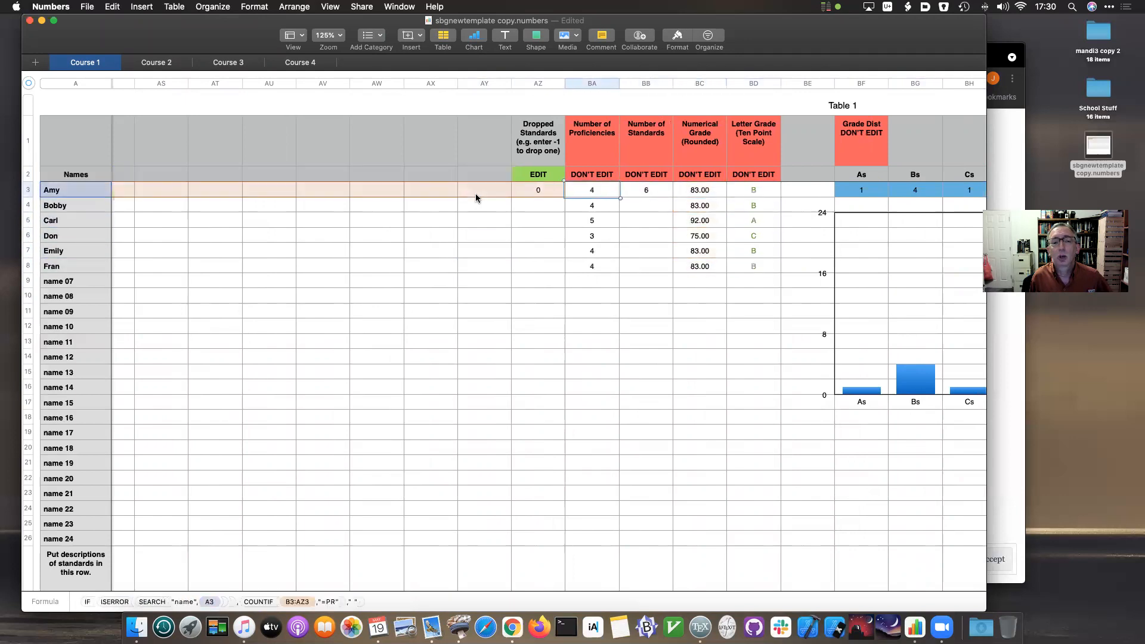
# Look back along header row 2 from Dropped Standards through the empty standard columns to the columns around Standard 6.
pyautogui.press('Left')
pyautogui.press('Left')
pyautogui.press('Up')
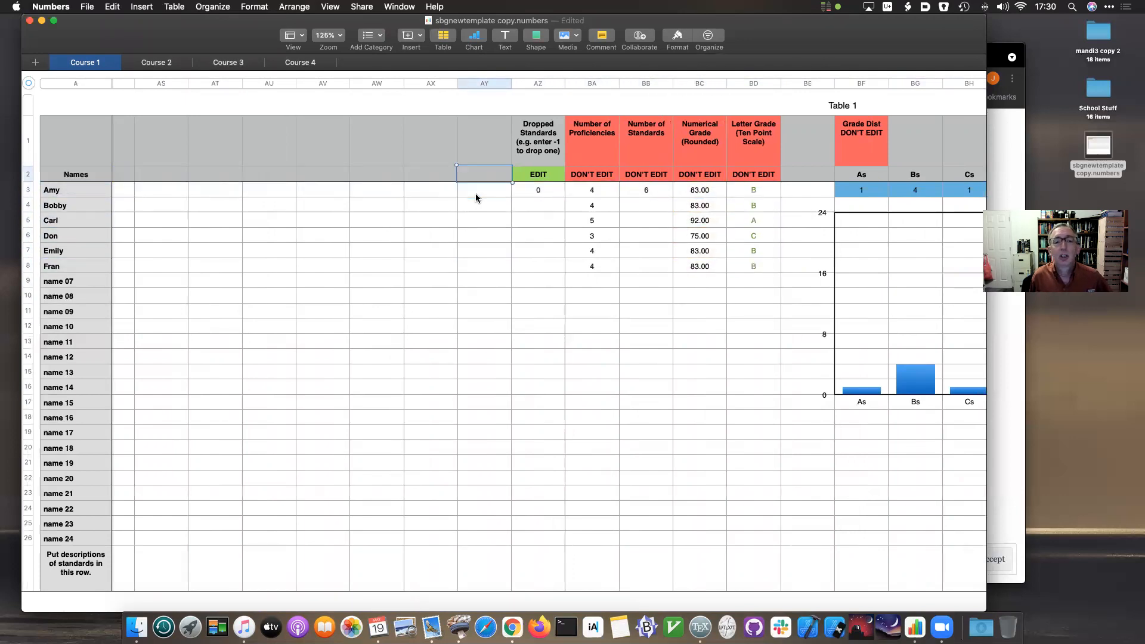
pyautogui.press('Left')
pyautogui.press('Left')
pyautogui.press('Left')
pyautogui.press('Left')
pyautogui.press('Left')
pyautogui.press('Left')
pyautogui.press('Left')
pyautogui.press('Left')
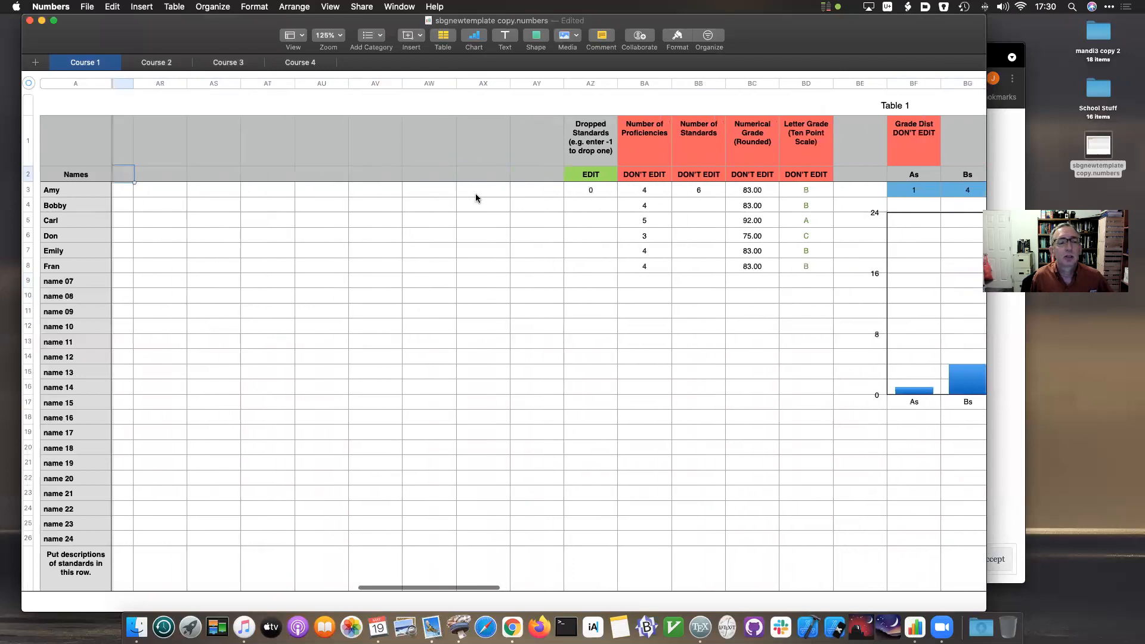
pyautogui.press('Left')
pyautogui.press('Left')
pyautogui.press('Left')
pyautogui.press('Left')
pyautogui.press('Left')
pyautogui.press('Left')
pyautogui.press('Left')
pyautogui.press('Left')
pyautogui.press('Left')
pyautogui.press('Left')
pyautogui.press('Left')
pyautogui.press('Left')
pyautogui.press('Left')
pyautogui.press('Left')
pyautogui.press('Left')
pyautogui.press('Left')
pyautogui.press('Left')
pyautogui.press('Left')
pyautogui.press('Left')
pyautogui.press('Left')
pyautogui.press('Left')
pyautogui.press('Left')
pyautogui.press('Left')
pyautogui.press('Left')
pyautogui.press('Left')
pyautogui.press('Left')
pyautogui.press('Left')
pyautogui.press('Left')
pyautogui.press('Left')
pyautogui.press('Left')
pyautogui.press('Left')
pyautogui.press('Left')
pyautogui.press('Left')
pyautogui.press('Left')
pyautogui.press('Left')
pyautogui.press('Left')
pyautogui.press('Left')
# Look through the spare standard columns that follow Standard 6 along header row 2, ending in cell U2.
pyautogui.press('Right')
pyautogui.press('Right')
pyautogui.press('Right')
pyautogui.press('Right')
pyautogui.press('Right')
pyautogui.press('Right')
pyautogui.press('Right')
pyautogui.press('Right')
pyautogui.press('Right')
pyautogui.press('Right')
pyautogui.press('Right')
pyautogui.press('Right')
pyautogui.press('Right')
pyautogui.press('Right')
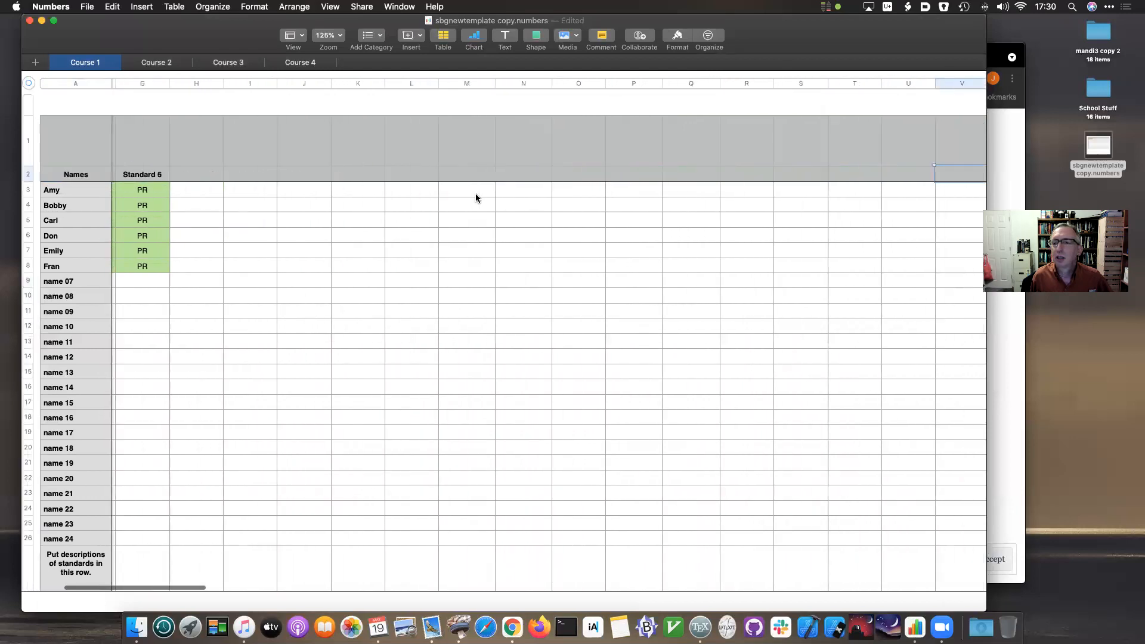
pyautogui.press('Left')
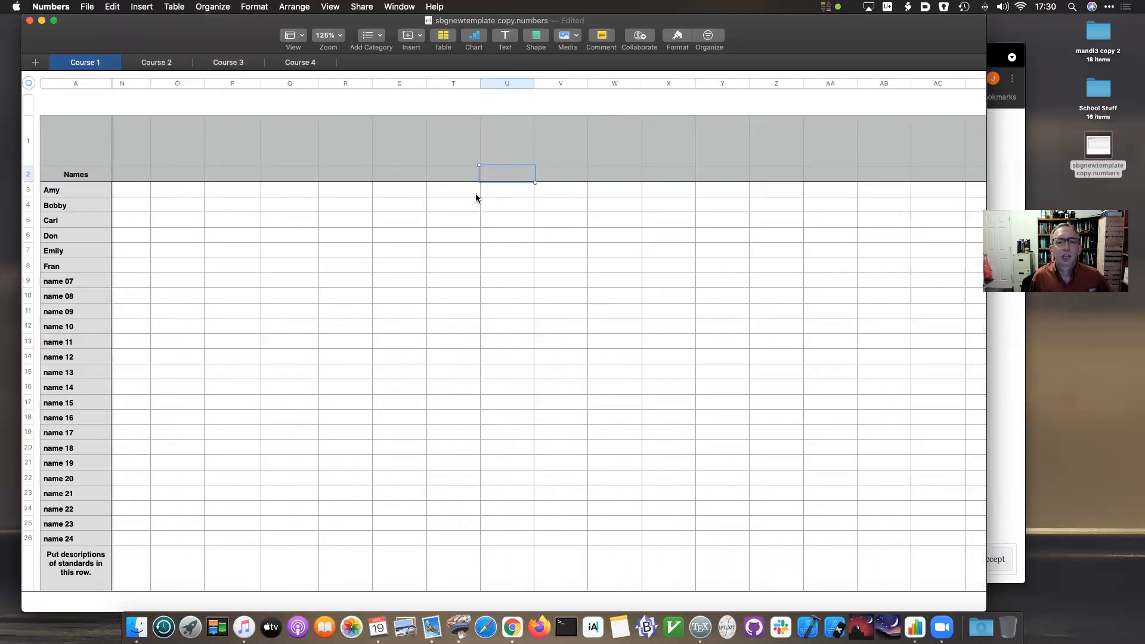
# Switch to Chrome and review the Keep It Simple Standards-Based Grading article from the term grade formula back to its introduction.
pyautogui.hotkey('ctrl', 'Up')
pyautogui.click(742, 242)
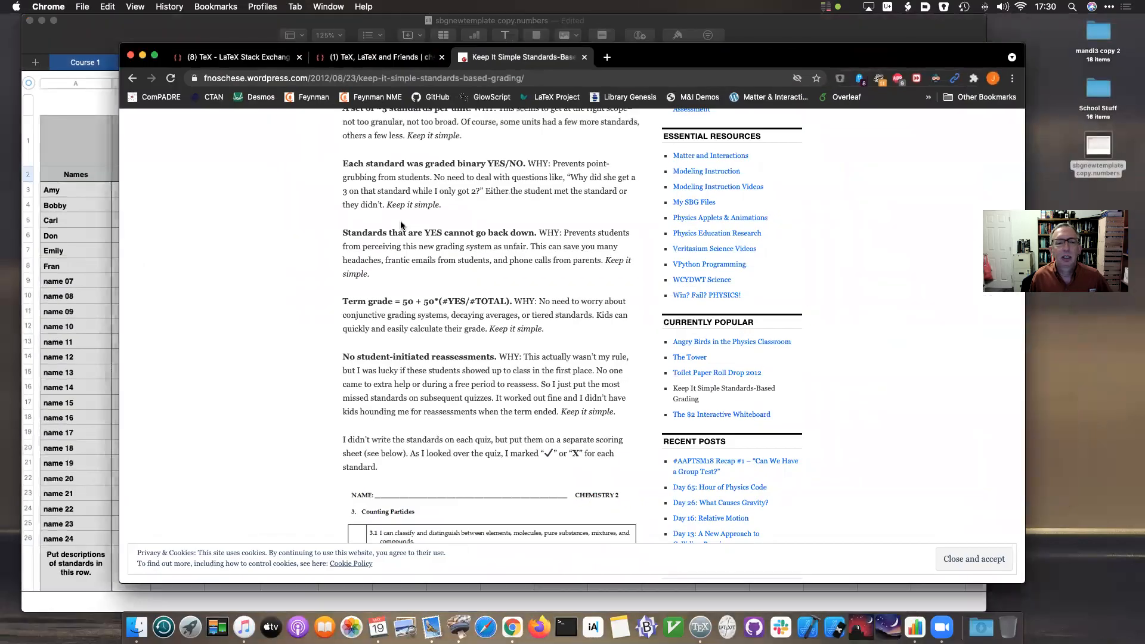
pyautogui.scroll(5, 406, 239)
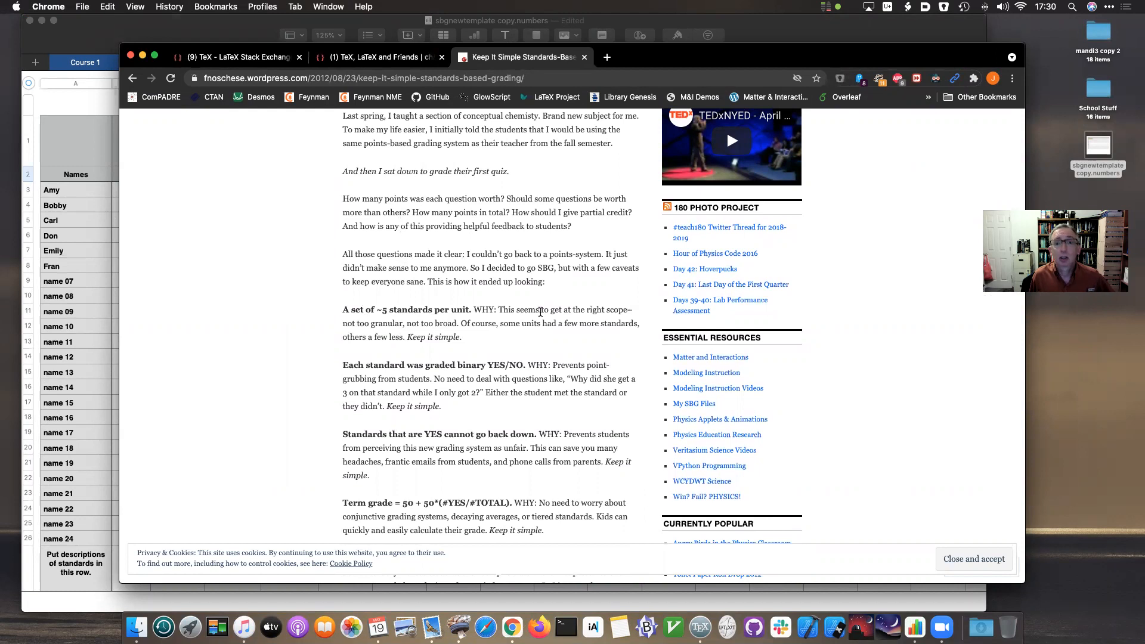
pyautogui.scroll(3, 540, 311)
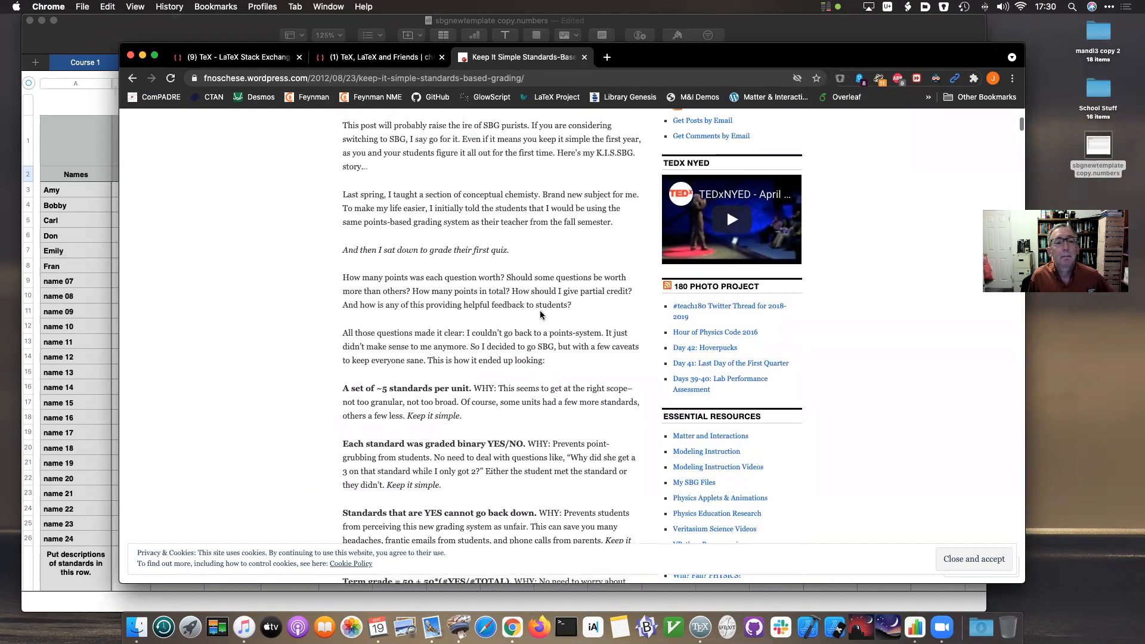
# Return to the Numbers gradebook and look across header row 2 from column U past the grade columns and the grade distribution.
pyautogui.hotkey('ctrl', 'Up')
pyautogui.click(338, 397)
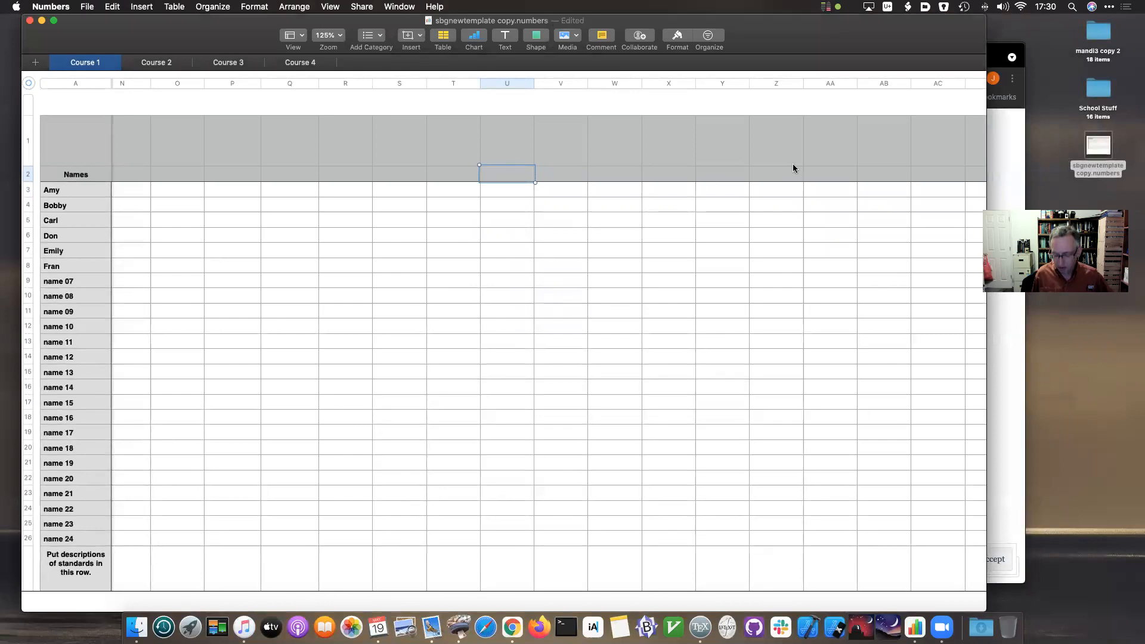
pyautogui.press('Right')
pyautogui.press('Right')
pyautogui.press('Right')
pyautogui.press('Right')
pyautogui.press('Right')
pyautogui.press('Right')
pyautogui.press('Right')
pyautogui.press('Right')
pyautogui.press('Right')
pyautogui.press('Right')
pyautogui.press('Right')
pyautogui.press('Right')
pyautogui.press('Right')
pyautogui.press('Right')
pyautogui.press('Right')
pyautogui.press('Right')
pyautogui.press('Right')
pyautogui.press('Right')
pyautogui.press('Right')
pyautogui.press('Right')
pyautogui.press('Right')
pyautogui.press('Right')
pyautogui.press('Right')
pyautogui.press('Right')
pyautogui.press('Right')
pyautogui.press('Right')
pyautogui.press('Right')
pyautogui.press('Right')
pyautogui.press('Right')
pyautogui.press('Right')
pyautogui.press('Right')
pyautogui.press('Right')
pyautogui.press('Right')
pyautogui.press('Right')
pyautogui.press('Right')
pyautogui.press('Right')
pyautogui.press('Right')
pyautogui.press('Right')
pyautogui.press('Right')
pyautogui.press('Right')
pyautogui.press('Right')
pyautogui.press('Right')
# Go back past the grade distribution to the Number of Standards column and look down it to cell BB9.
pyautogui.press('Left')
pyautogui.press('Left')
pyautogui.press('Left')
pyautogui.press('Left')
pyautogui.press('Left')
pyautogui.press('Left')
pyautogui.press('Left')
pyautogui.press('Left')
pyautogui.press('Left')
pyautogui.press('Down')
pyautogui.press('Down')
pyautogui.press('Down')
pyautogui.press('Down')
pyautogui.press('Down')
pyautogui.press('Down')
pyautogui.press('Down')
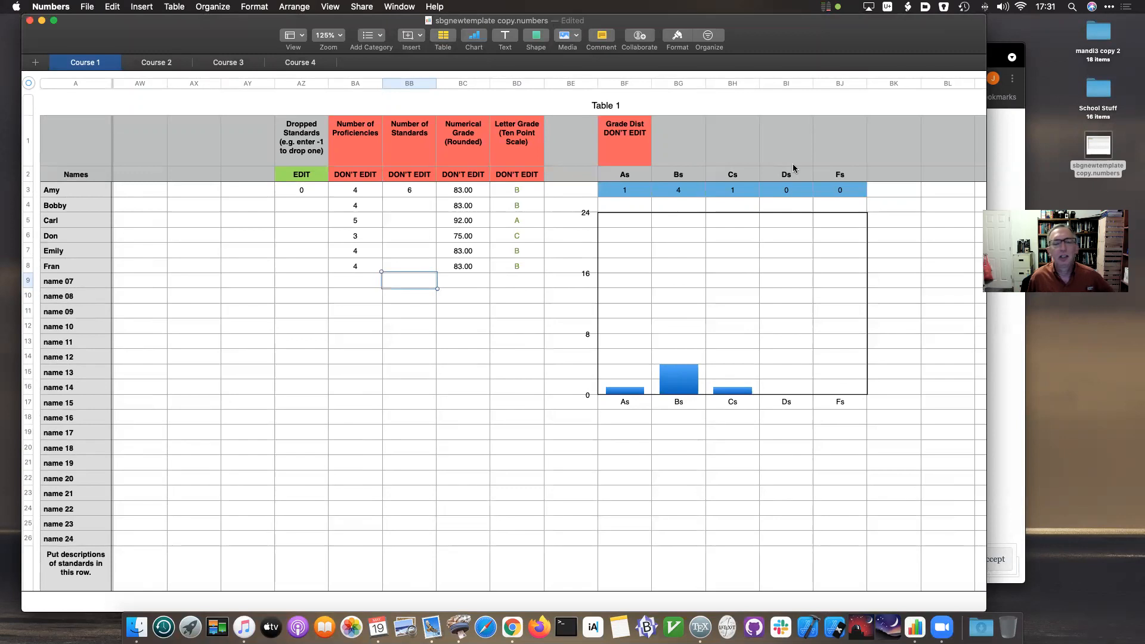
# Go back along row 9 from the Number of Standards column to the standards marks and up to the first student's row 3.
pyautogui.press('Left')
pyautogui.press('Left')
pyautogui.press('Left')
pyautogui.press('Left')
pyautogui.press('Left')
pyautogui.press('Left')
pyautogui.press('Left')
pyautogui.press('Left')
pyautogui.press('Left')
pyautogui.press('Left')
pyautogui.press('Left')
pyautogui.press('Left')
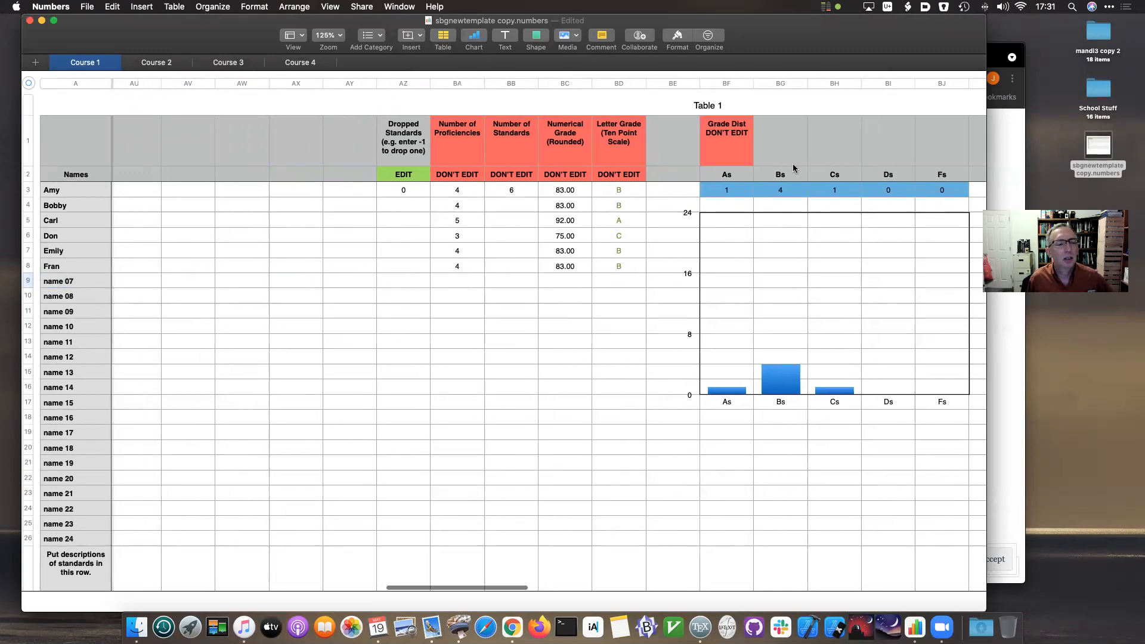
pyautogui.press('Left')
pyautogui.press('Left')
pyautogui.press('Left')
pyautogui.press('Left')
pyautogui.press('Left')
pyautogui.press('Left')
pyautogui.press('Left')
pyautogui.press('Left')
pyautogui.press('Left')
pyautogui.press('Left')
pyautogui.press('Left')
pyautogui.press('Left')
pyautogui.press('Left')
pyautogui.press('Left')
pyautogui.press('Left')
pyautogui.press('Left')
pyautogui.press('Left')
pyautogui.press('Left')
pyautogui.press('Left')
pyautogui.press('Left')
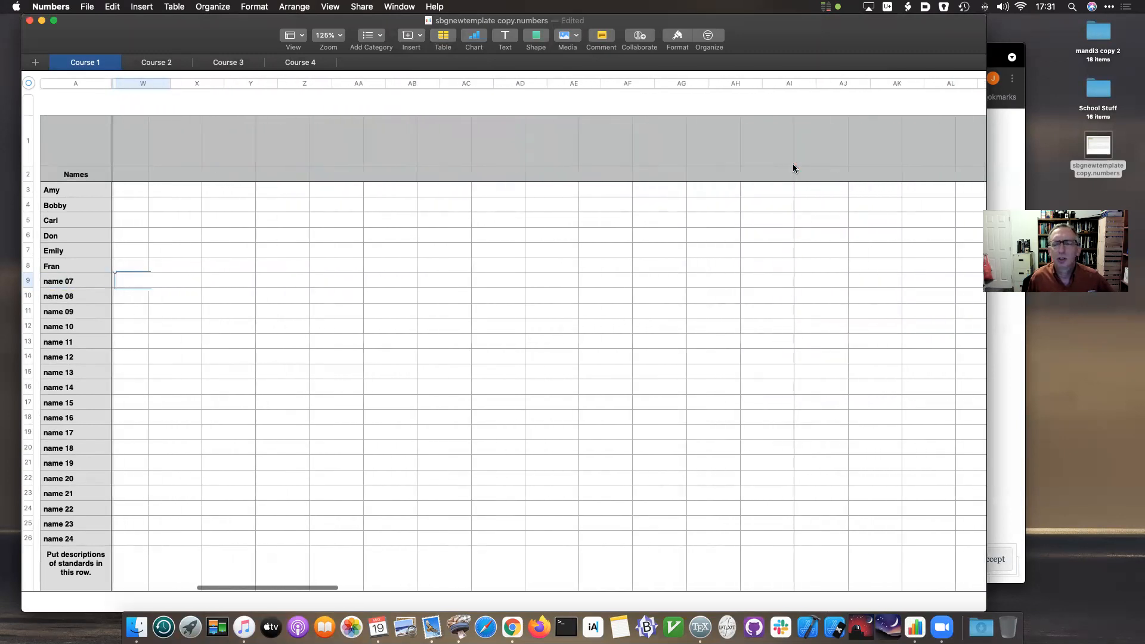
pyautogui.press('Left')
pyautogui.press('Left')
pyautogui.press('Left')
pyautogui.press('Left')
pyautogui.press('Left')
pyautogui.press('Left')
pyautogui.press('Left')
pyautogui.press('Left')
pyautogui.press('Left')
pyautogui.press('Left')
pyautogui.press('Left')
pyautogui.press('Left')
pyautogui.press('Left')
pyautogui.press('Left')
pyautogui.press('Left')
pyautogui.press('Up')
pyautogui.press('Up')
pyautogui.press('Up')
pyautogui.press('Up')
pyautogui.press('Up')
pyautogui.press('Up')
# Look across the first student's row 3 from the standards marks through the spare standard columns to the grade columns.
pyautogui.press('Right')
pyautogui.press('Right')
pyautogui.press('Right')
pyautogui.press('Right')
pyautogui.press('Right')
pyautogui.press('Right')
pyautogui.press('Right')
pyautogui.press('Right')
pyautogui.press('Right')
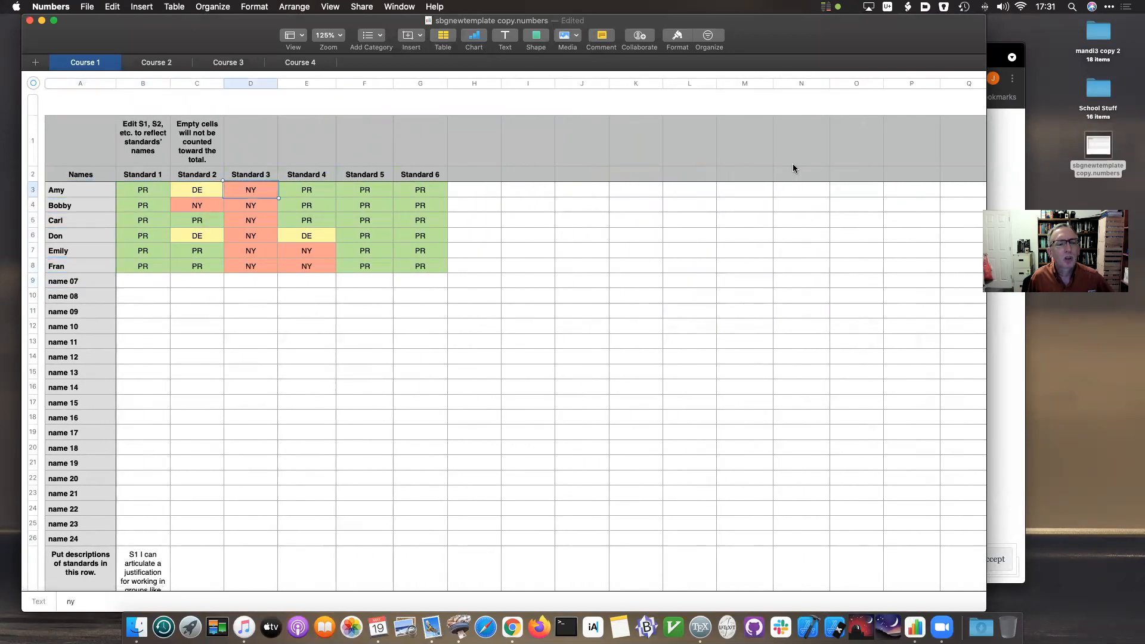
pyautogui.press('Right')
pyautogui.press('Right')
pyautogui.press('Right')
pyautogui.press('Right')
pyautogui.press('Right')
pyautogui.press('Right')
pyautogui.press('Right')
pyautogui.press('Right')
pyautogui.press('Right')
pyautogui.press('Right')
pyautogui.press('Right')
pyautogui.press('Right')
pyautogui.press('Right')
pyautogui.press('Right')
pyautogui.press('Right')
pyautogui.press('Right')
pyautogui.press('Right')
pyautogui.press('Right')
pyautogui.press('Right')
pyautogui.press('Right')
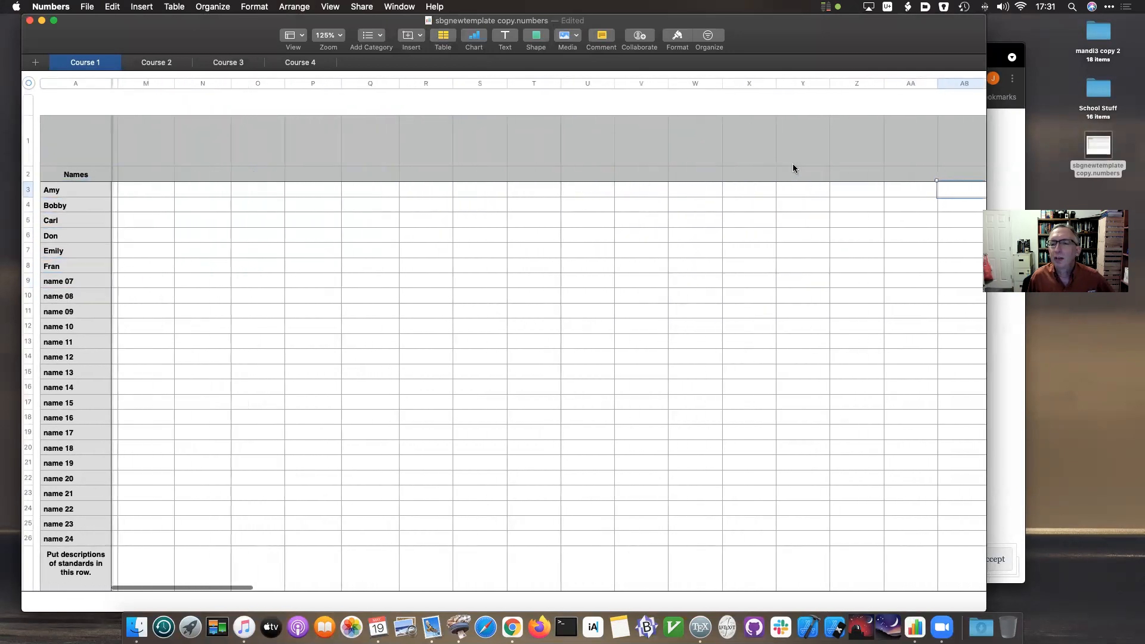
pyautogui.press('Right')
pyautogui.press('Right')
pyautogui.press('Right')
pyautogui.press('Right')
pyautogui.press('Right')
pyautogui.press('Right')
pyautogui.press('Right')
pyautogui.press('Right')
pyautogui.press('Right')
pyautogui.press('Right')
pyautogui.press('Right')
pyautogui.press('Right')
pyautogui.press('Right')
pyautogui.press('Right')
pyautogui.press('Right')
pyautogui.press('Right')
pyautogui.press('Right')
pyautogui.press('Right')
pyautogui.press('Right')
pyautogui.press('Right')
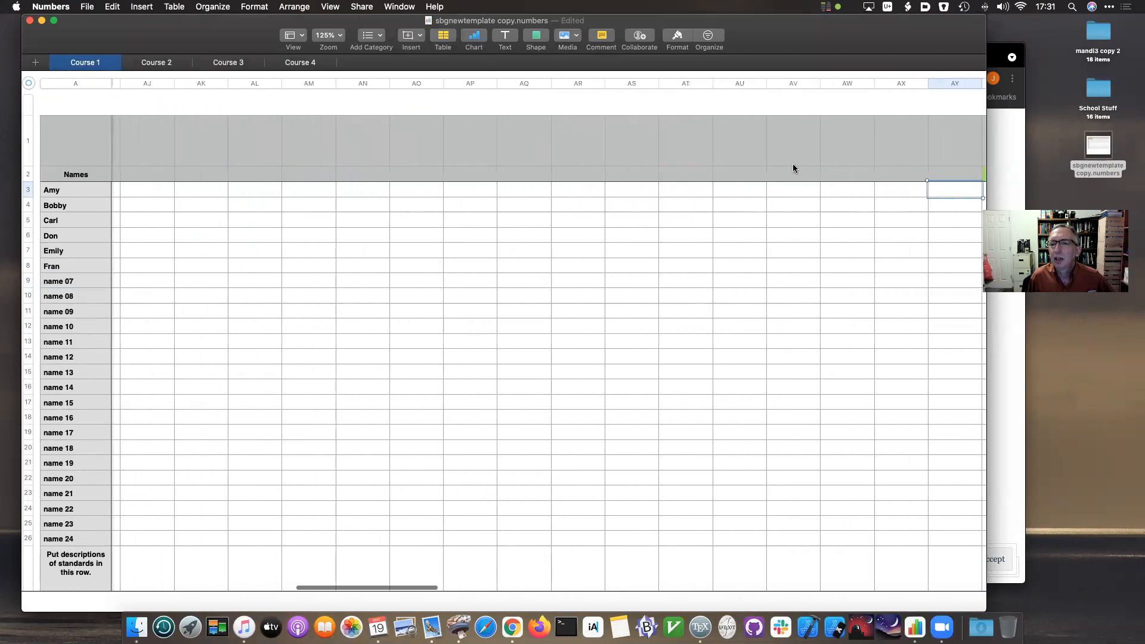
# Return along row 3 from the grade columns past the spare standard columns to the start of the standards marks.
pyautogui.press('Left')
pyautogui.press('Left')
pyautogui.press('Left')
pyautogui.press('Left')
pyautogui.press('Left')
pyautogui.press('Left')
pyautogui.press('Left')
pyautogui.press('Left')
pyautogui.press('Left')
pyautogui.press('Left')
pyautogui.press('Left')
pyautogui.press('Left')
pyautogui.press('Left')
pyautogui.press('Left')
pyautogui.press('Left')
pyautogui.press('Left')
pyautogui.press('Left')
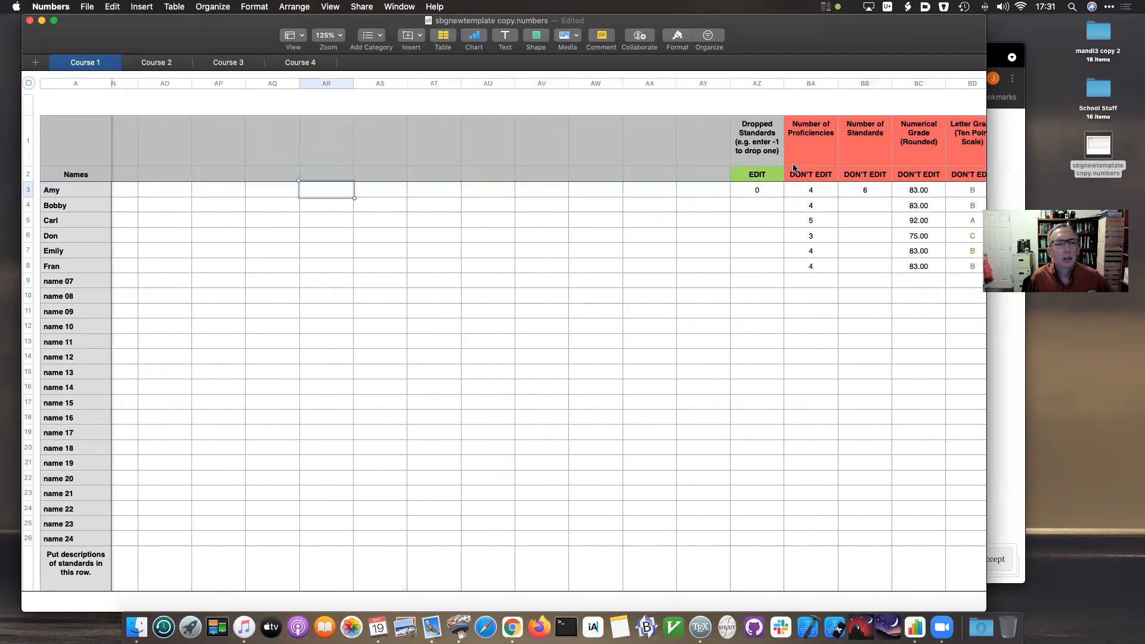
pyautogui.press('Left')
pyautogui.press('Left')
pyautogui.press('Left')
pyautogui.press('Left')
pyautogui.press('Left')
pyautogui.press('Left')
pyautogui.press('Left')
pyautogui.press('Left')
pyautogui.press('Left')
pyautogui.press('Left')
pyautogui.press('Left')
pyautogui.press('Left')
pyautogui.press('Left')
pyautogui.press('Left')
pyautogui.press('Left')
pyautogui.press('Left')
pyautogui.press('Left')
pyautogui.press('Left')
pyautogui.press('Left')
pyautogui.press('Left')
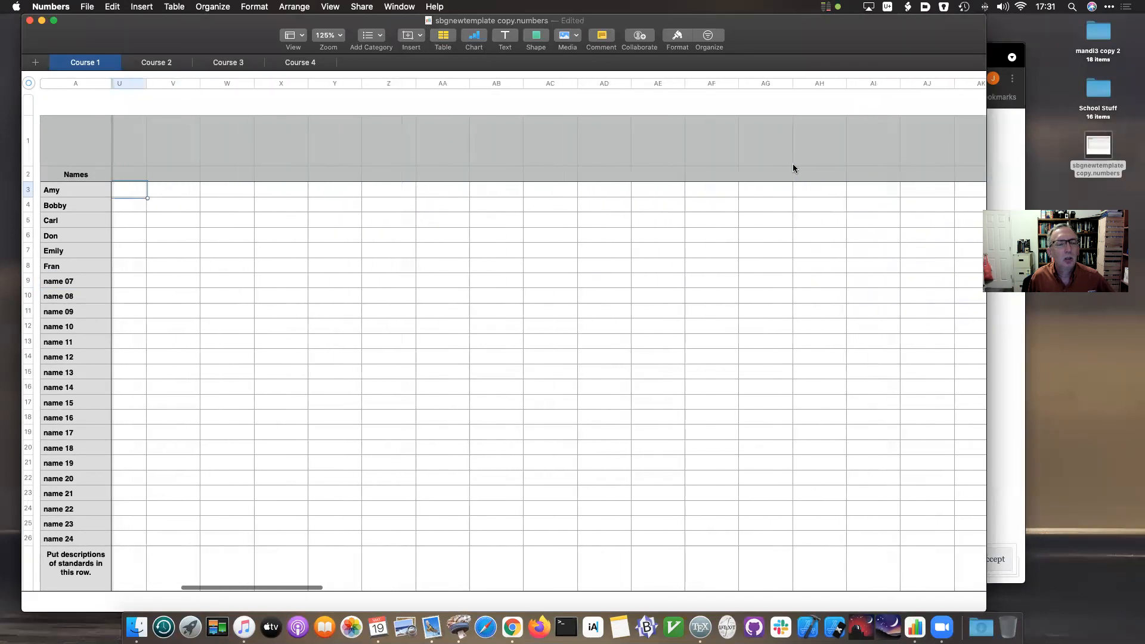
pyautogui.press('Left')
pyautogui.press('Left')
pyautogui.press('Left')
pyautogui.press('Left')
pyautogui.press('Left')
pyautogui.press('Left')
pyautogui.press('Left')
pyautogui.press('Left')
pyautogui.press('Left')
pyautogui.press('Left')
pyautogui.press('Left')
pyautogui.press('Left')
pyautogui.press('Left')
# Look down the Standard 1 column past the students' marks to the empty cell B10.
pyautogui.press('Down')
pyautogui.press('Down')
pyautogui.press('Down')
pyautogui.press('Down')
pyautogui.press('Down')
pyautogui.press('Down')
pyautogui.press('Right')
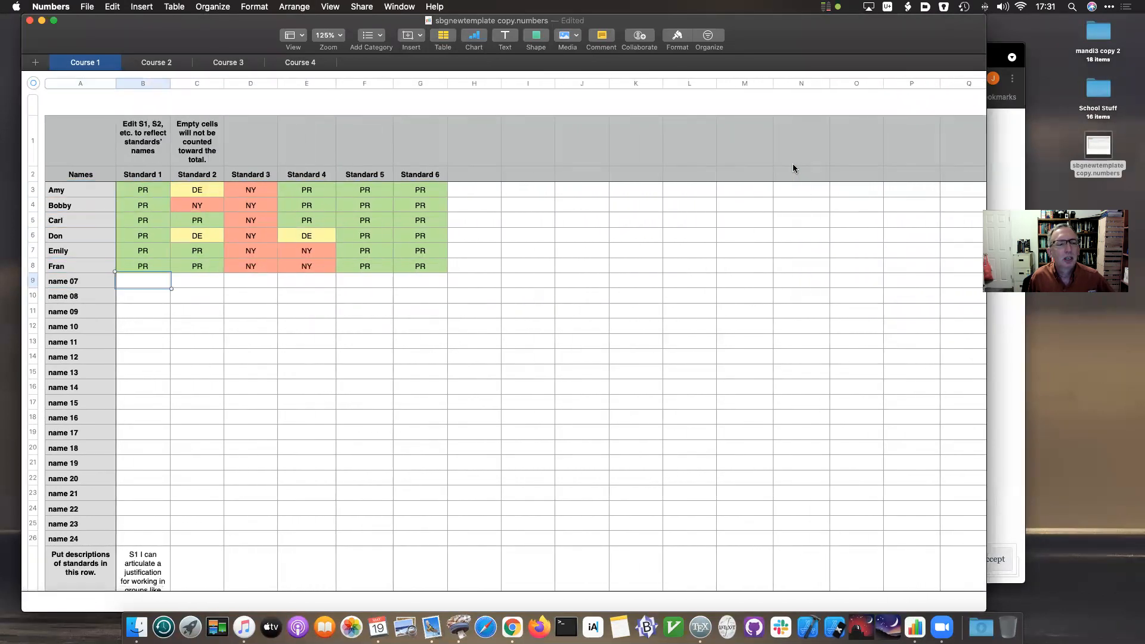
pyautogui.press('Down')
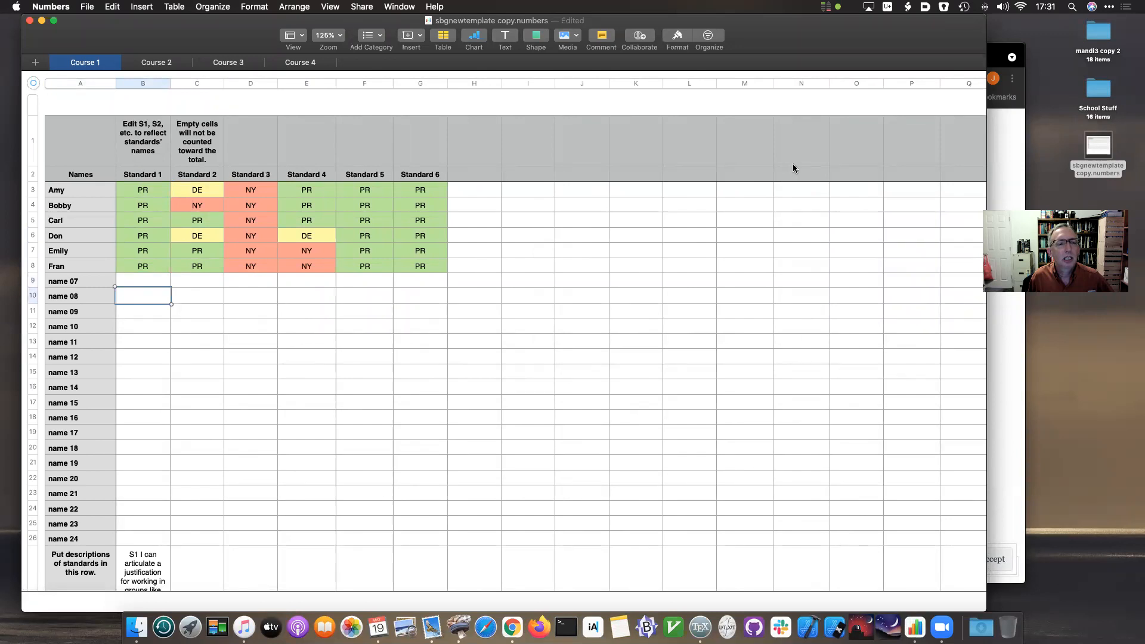